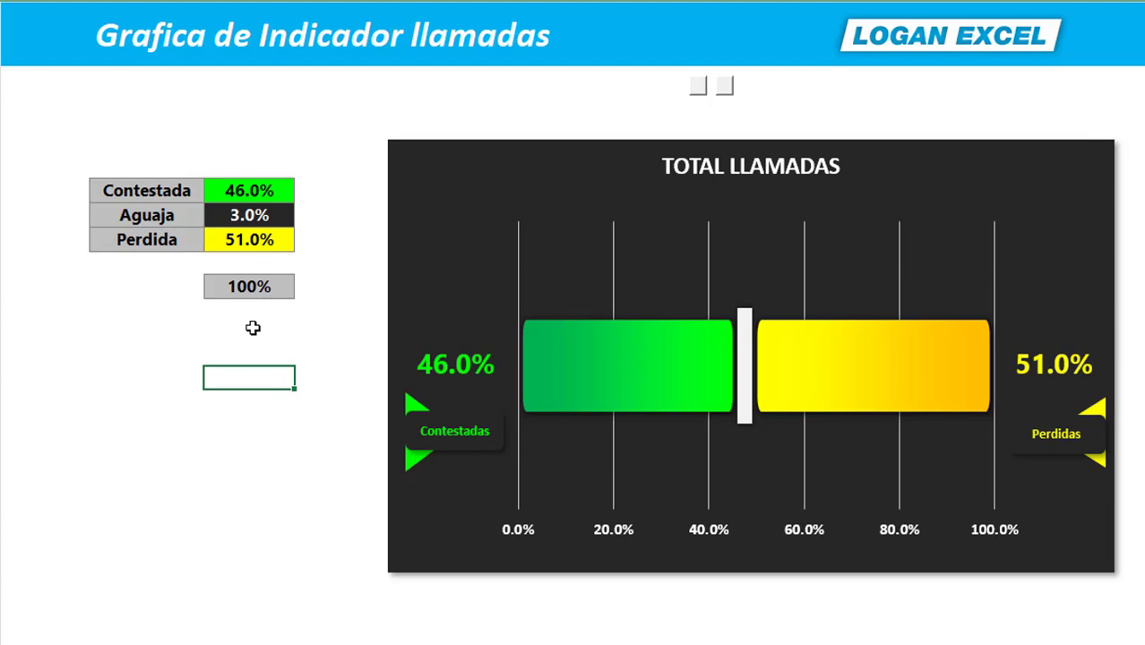
# - Recalculate the sheet repeatedly until the gauge shows Contestada 2.0%, Aguja 3.0% and Perdida 95.0%
pyautogui.press('F9')
pyautogui.press('F9')
pyautogui.press('F9')
pyautogui.press('F9')
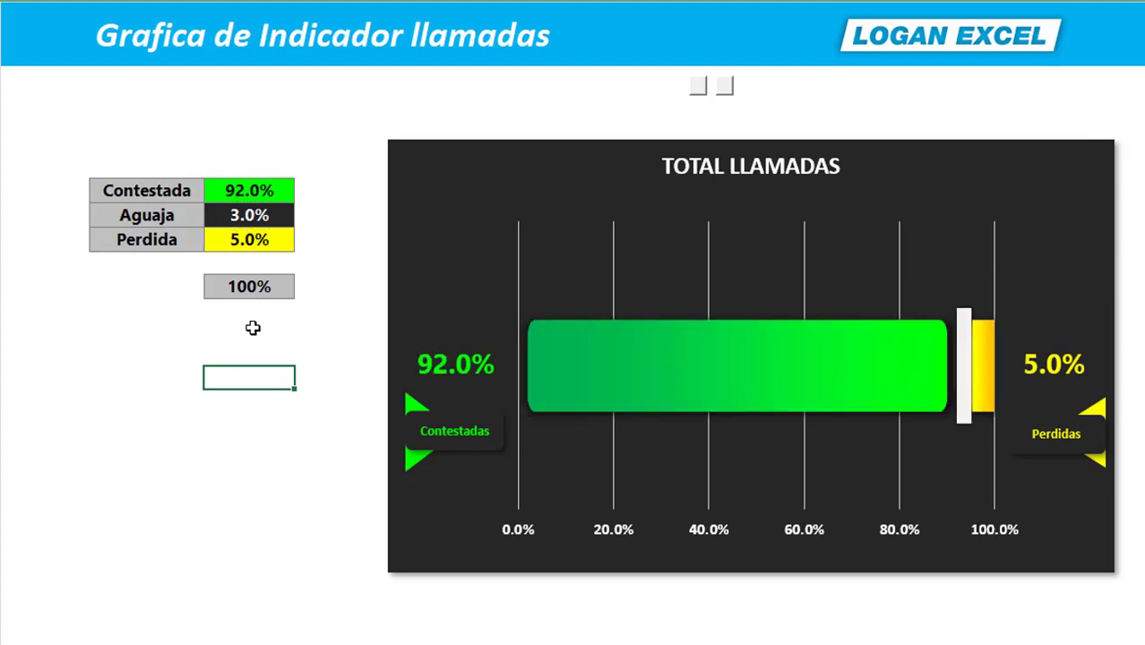
pyautogui.press('F9')
pyautogui.press('F9')
pyautogui.press('F9')
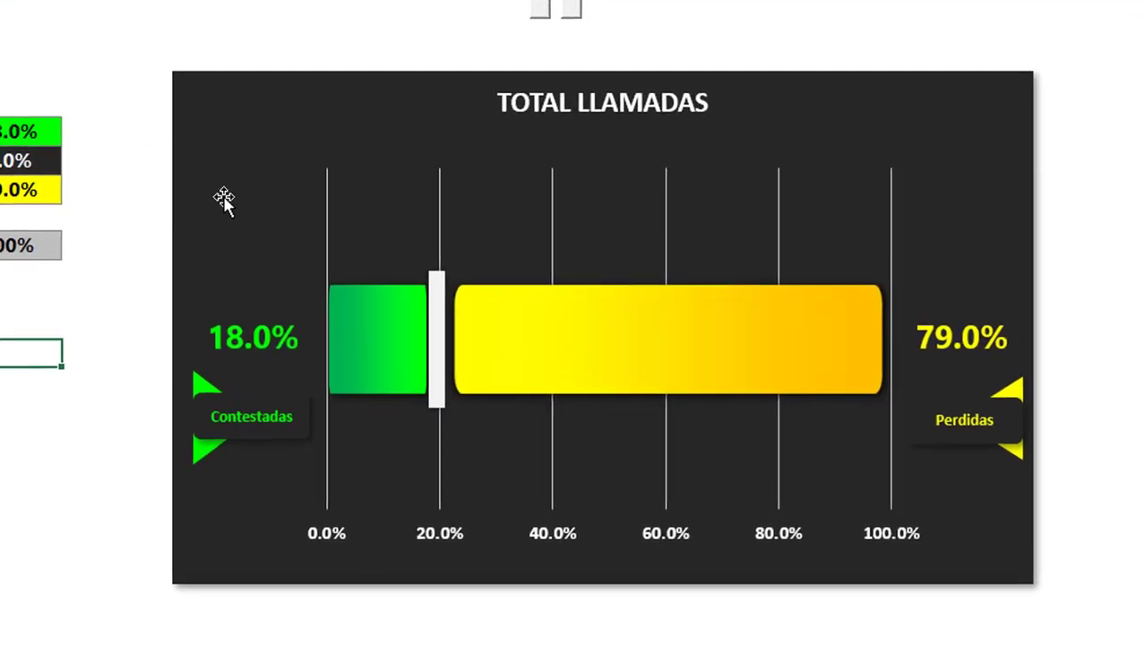
pyautogui.press('F9')
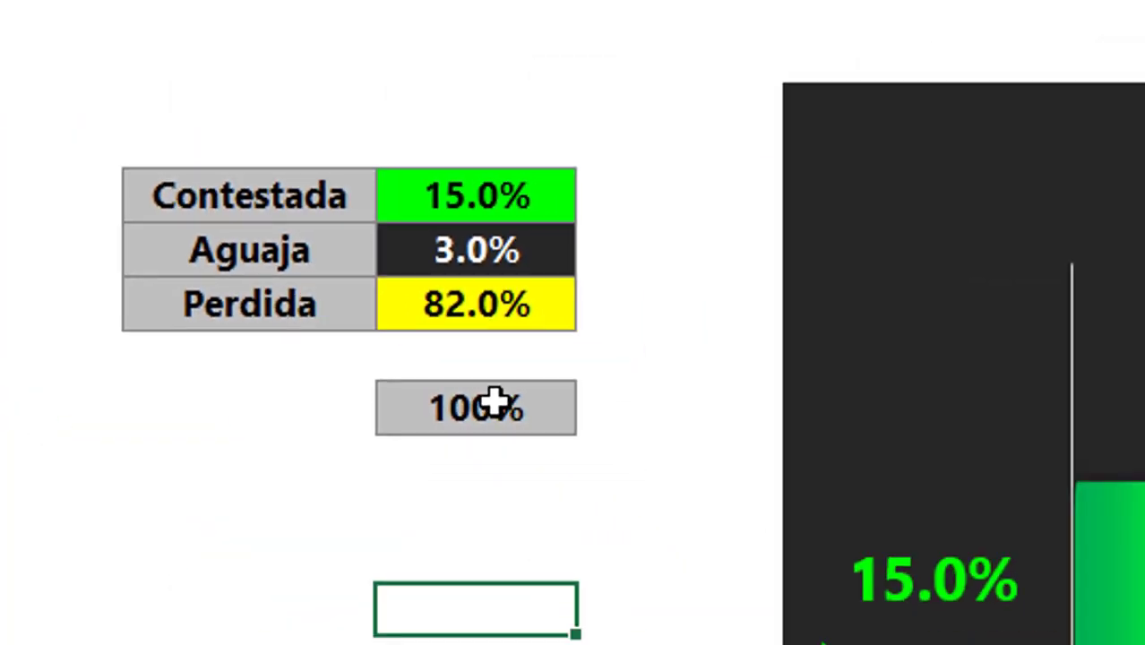
pyautogui.press('F9')
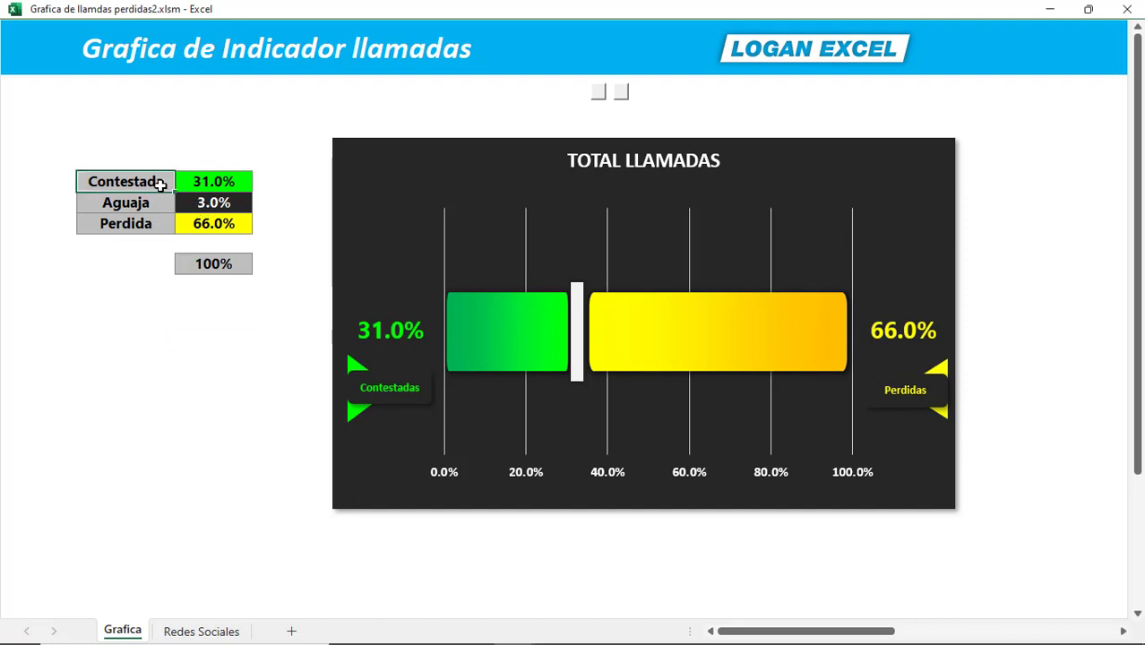
pyautogui.press('F9')
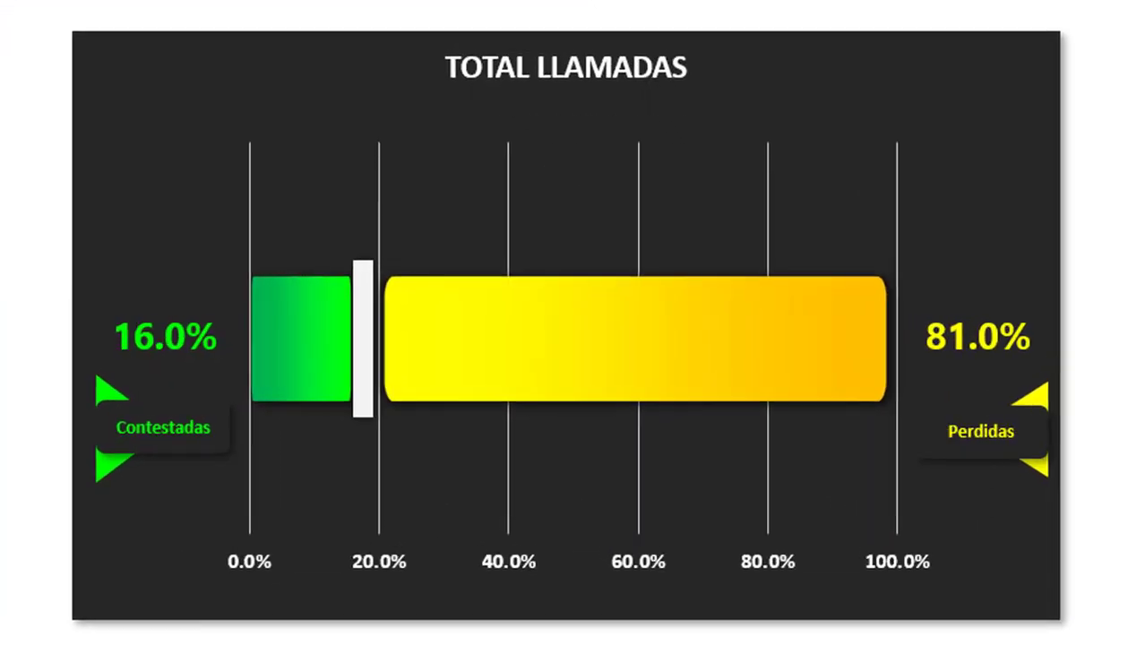
pyautogui.press('F9')
pyautogui.press('F9')
pyautogui.moveTo(584, 345)
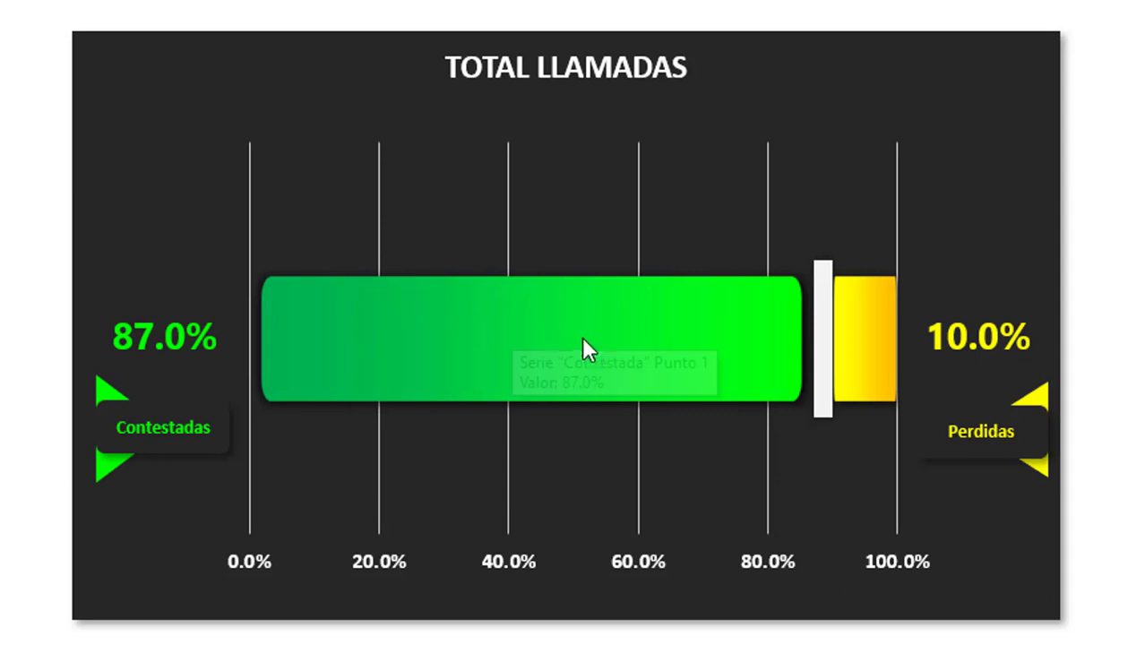
pyautogui.press('F9')
pyautogui.press('F9')
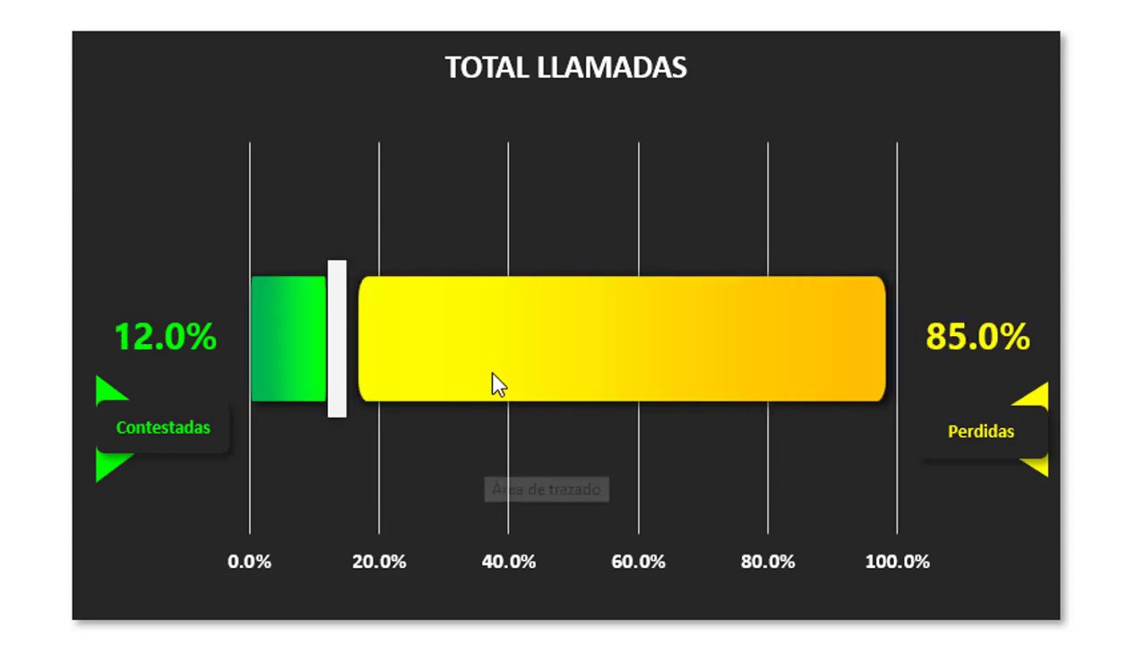
pyautogui.moveTo(499, 369)
pyautogui.press('F9')
pyautogui.press('F9')
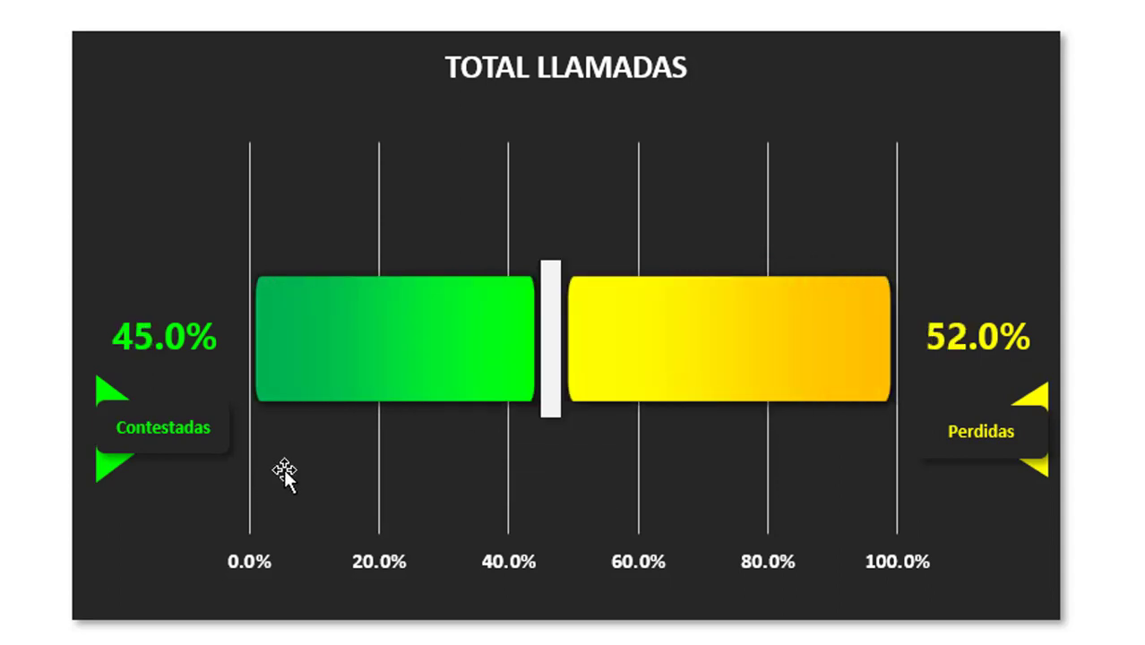
pyautogui.press('F9')
pyautogui.press('F9')
pyautogui.press('F9')
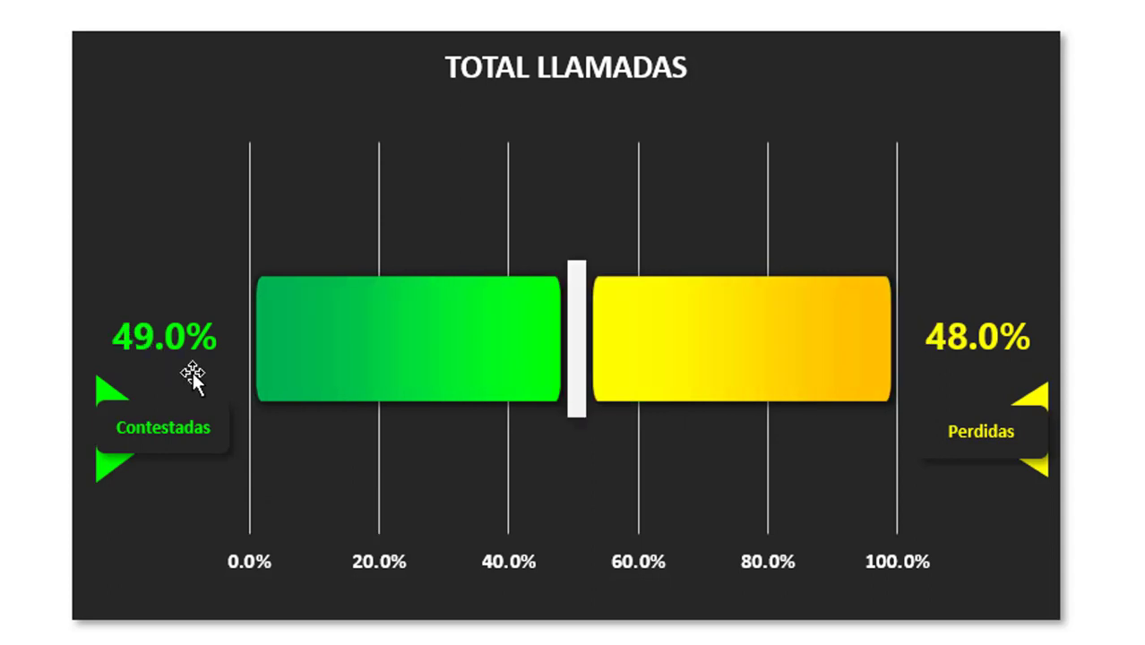
pyautogui.press('F9')
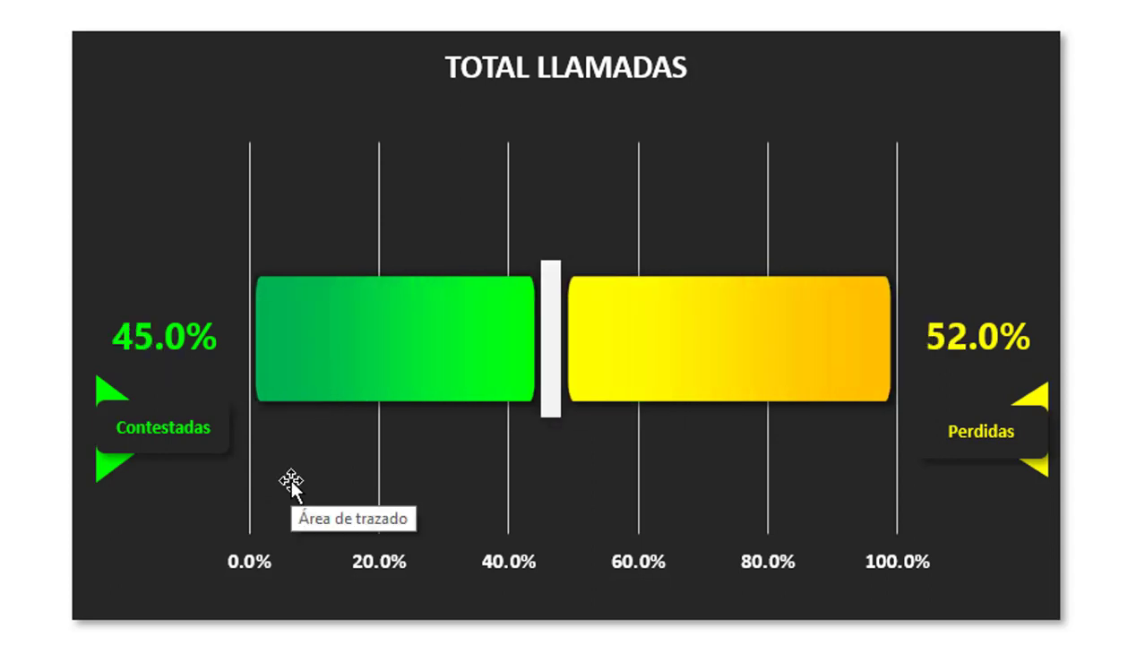
pyautogui.press('F9')
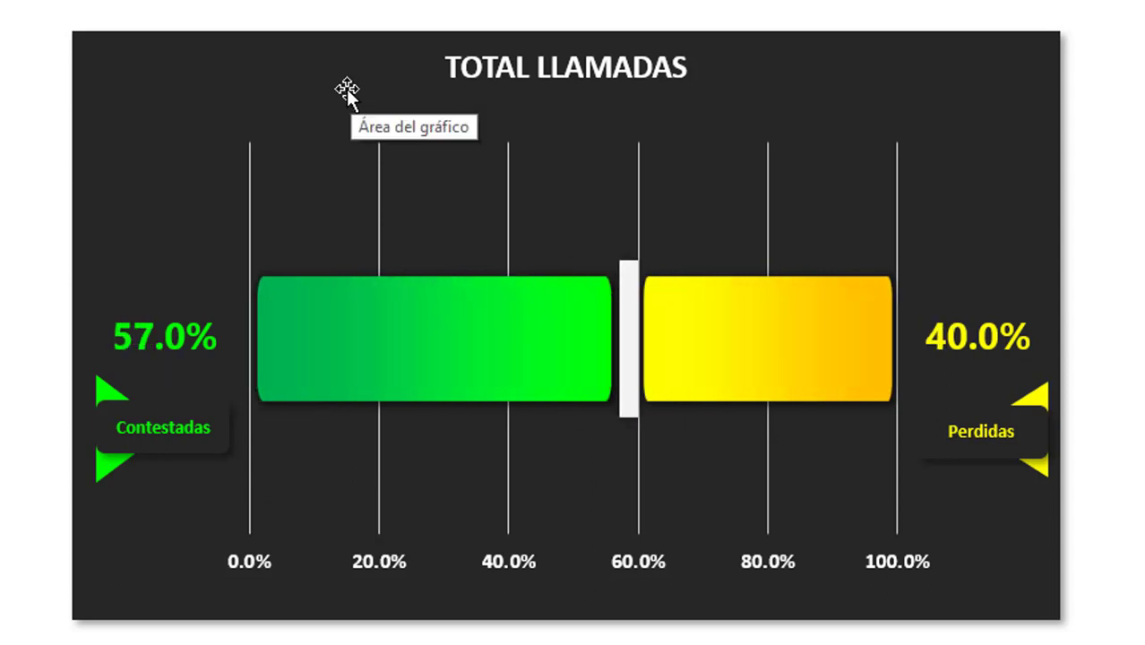
pyautogui.press('F9')
pyautogui.press('F9')
pyautogui.press('F9')
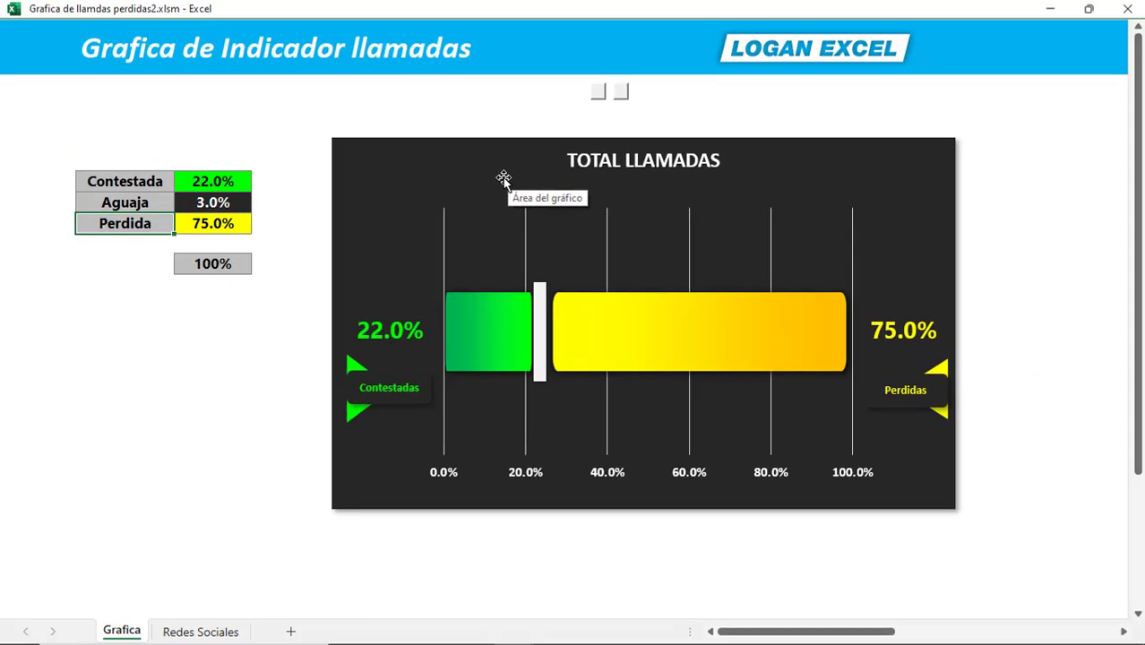
pyautogui.press('F9')
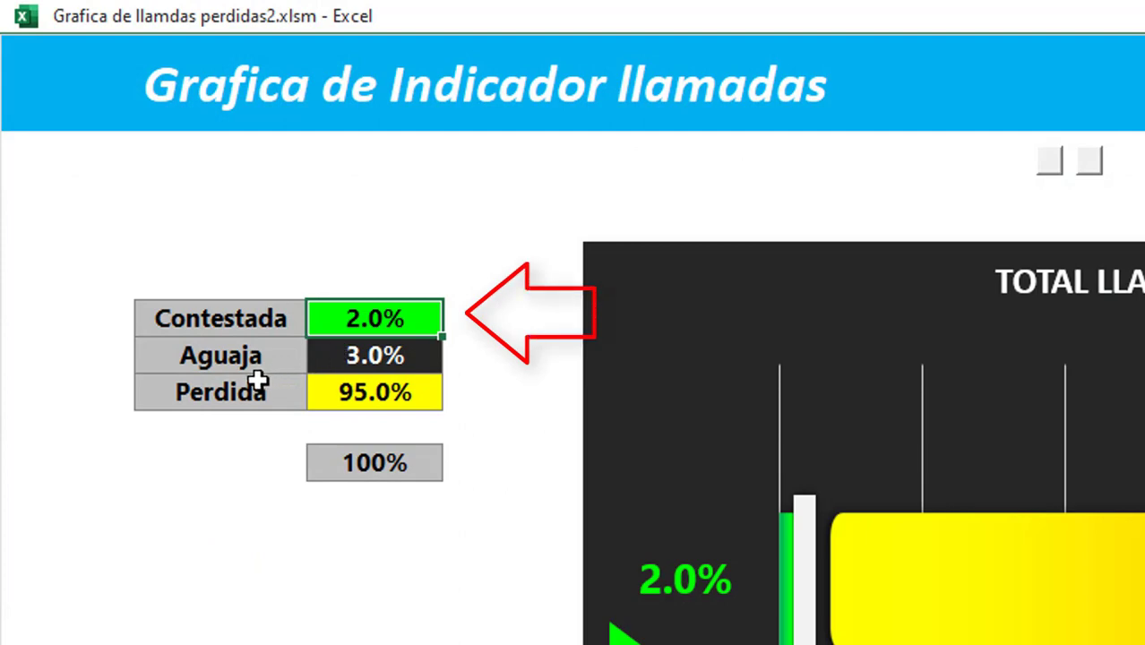
# - Select the Perdida, total and Aguaja value cells to reach the blank table at rows 26–30
pyautogui.click(343, 392)
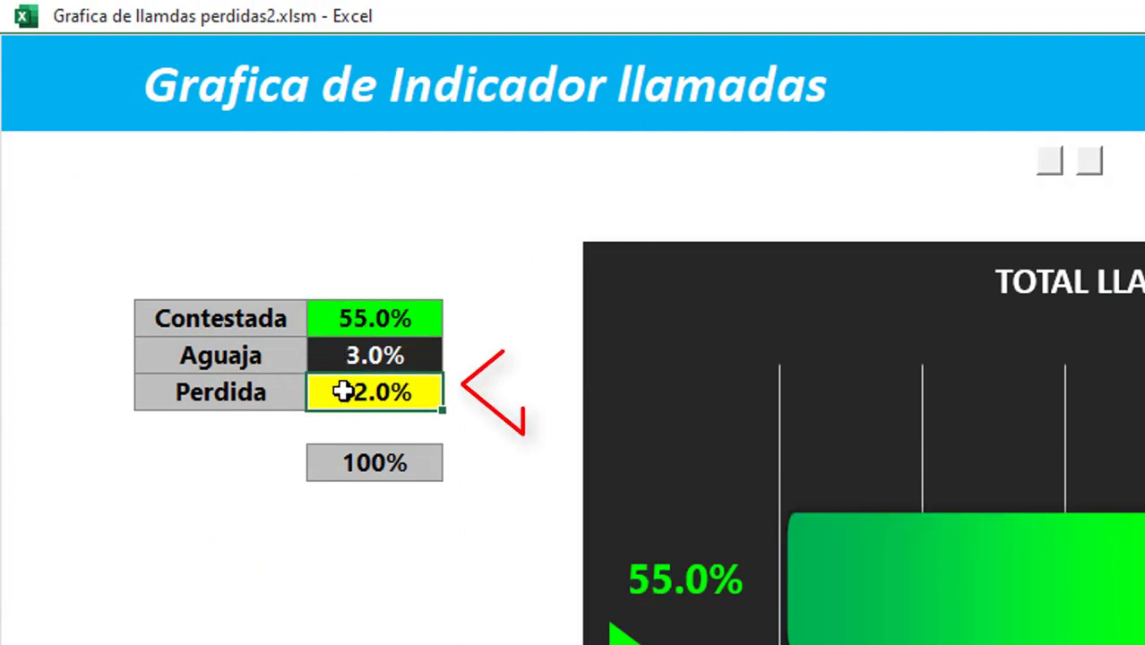
pyautogui.write('96')
pyautogui.click(396, 472)
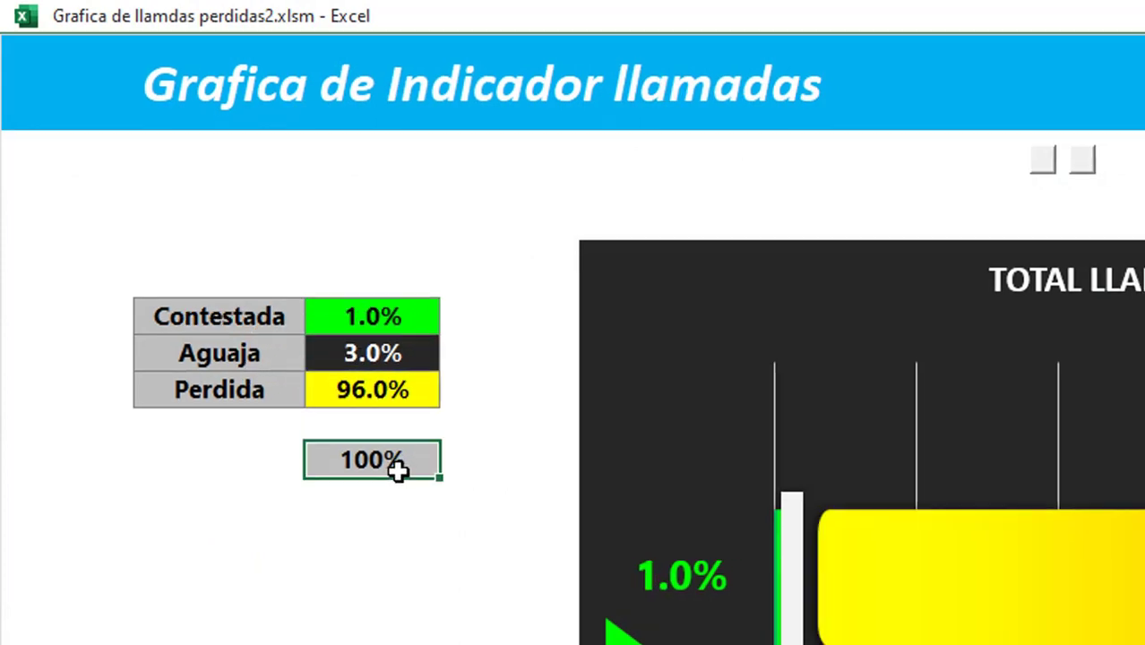
pyautogui.click(221, 246)
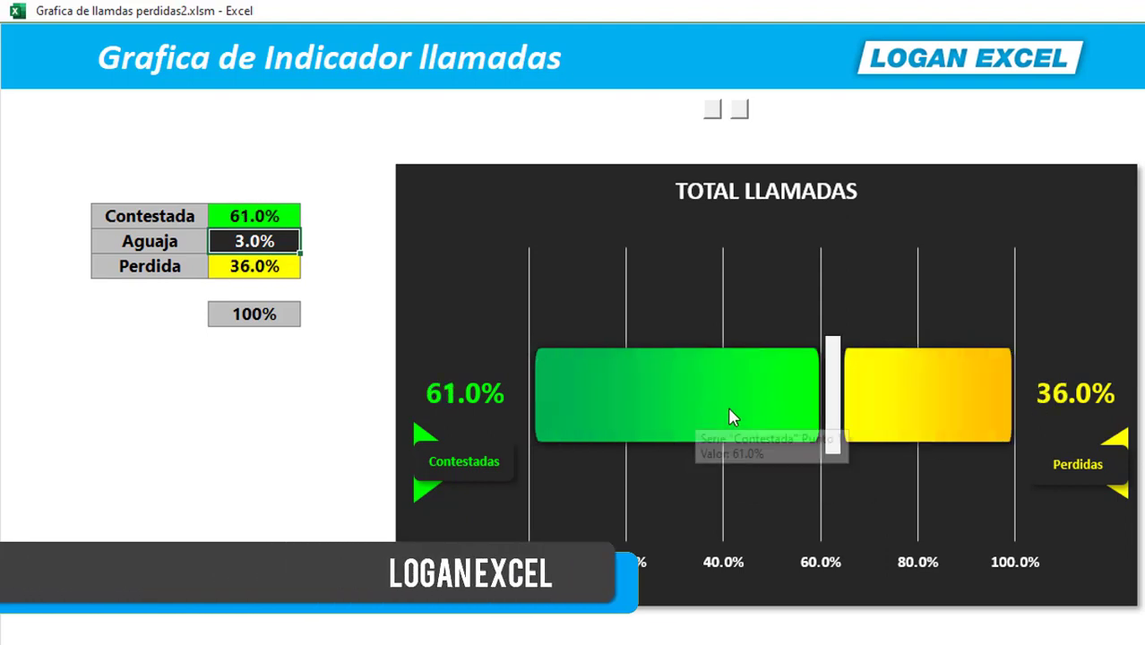
pyautogui.click(276, 324)
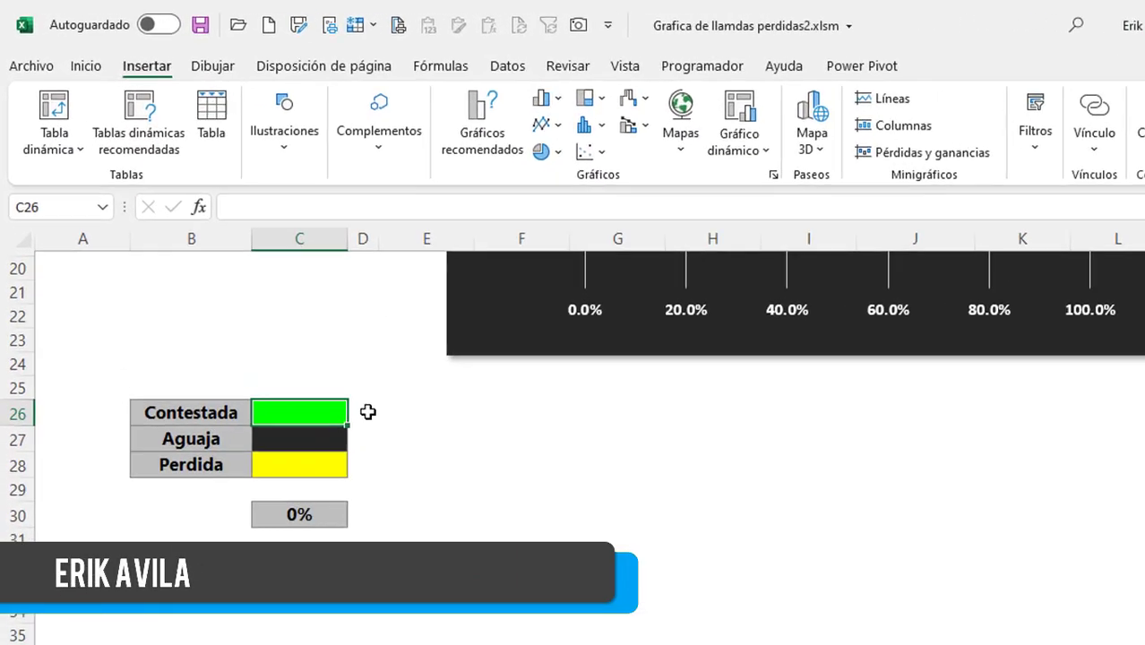
# - Enter 80% for Contestada in C26 and 3% for Aguaja in C27, giving an 83% total
pyautogui.press('Left')
pyautogui.press('Right')
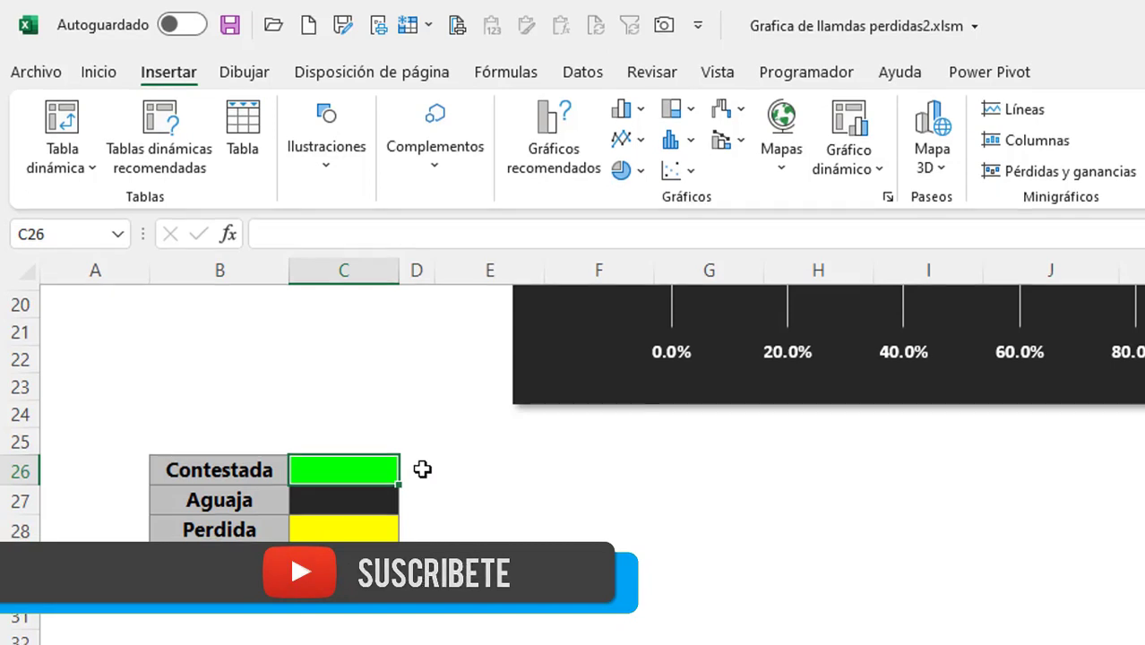
pyautogui.write('80')
pyautogui.press('Return')
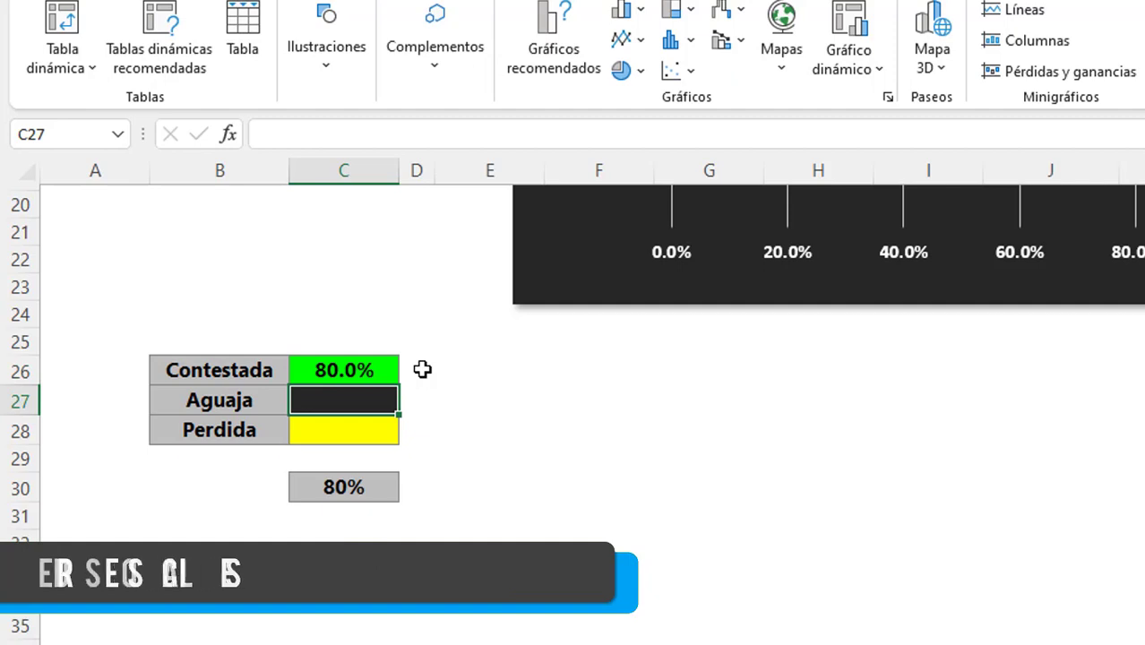
pyautogui.write('3')
pyautogui.press('Return')
pyautogui.press('Up')
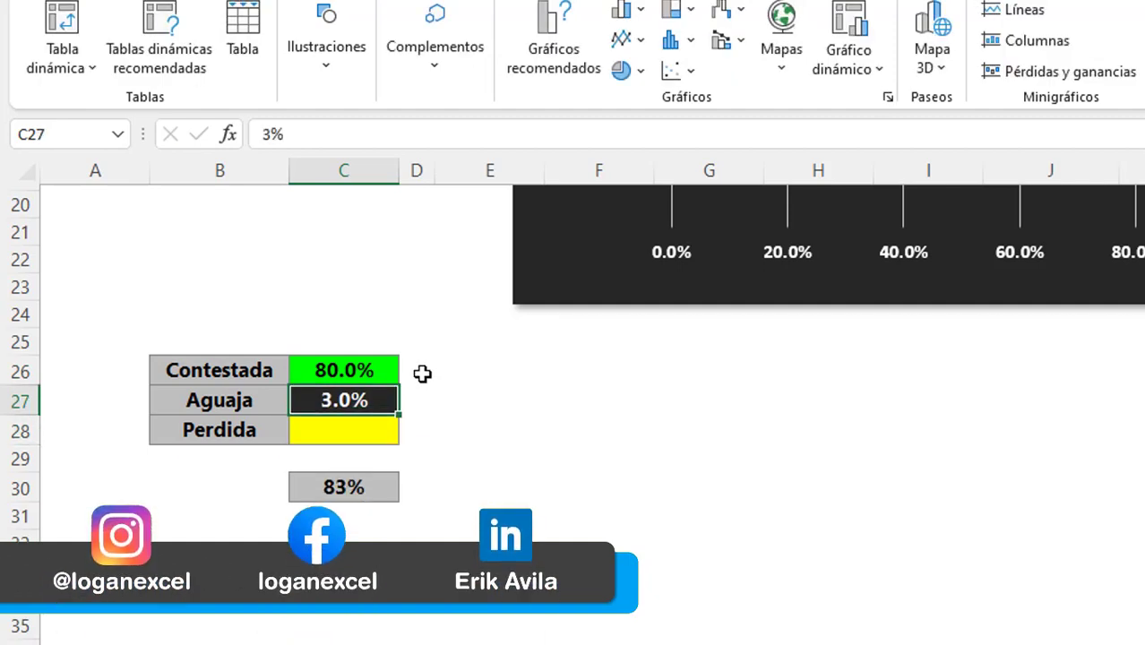
pyautogui.scroll(3, 422, 374)
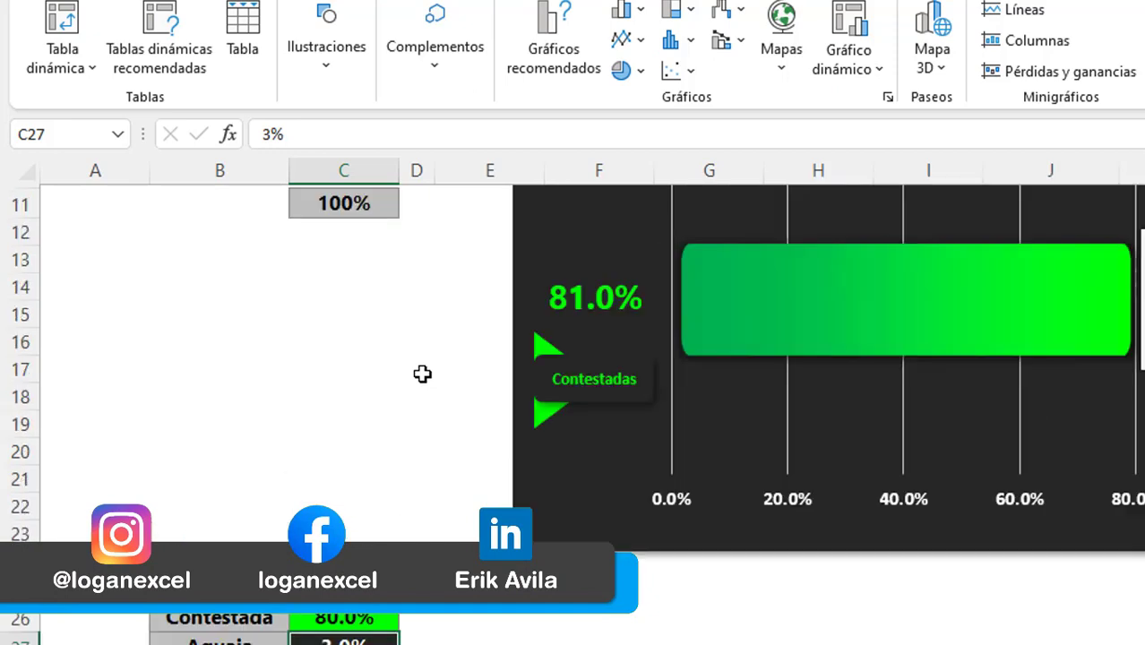
pyautogui.scroll(1, 422, 373)
pyautogui.press('Down')
pyautogui.scroll(-3, 455, 517)
pyautogui.scroll(-1, 457, 517)
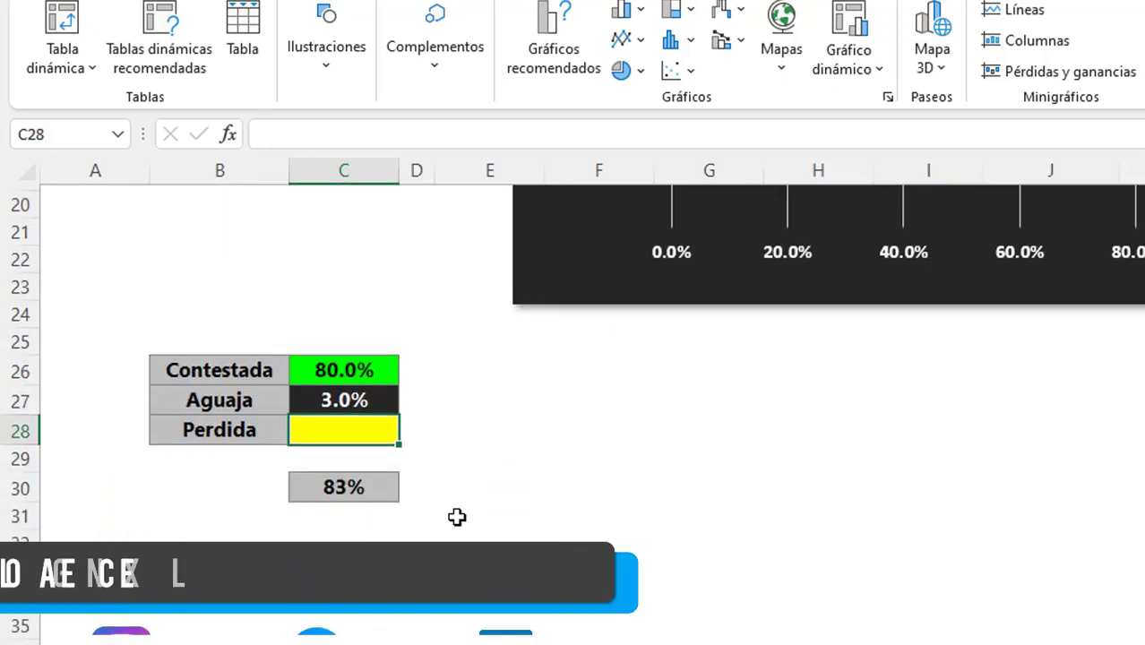
# - Give Perdida in C28 the formula =1-C26-C27 so the remainder fills the table
pyautogui.write('=')
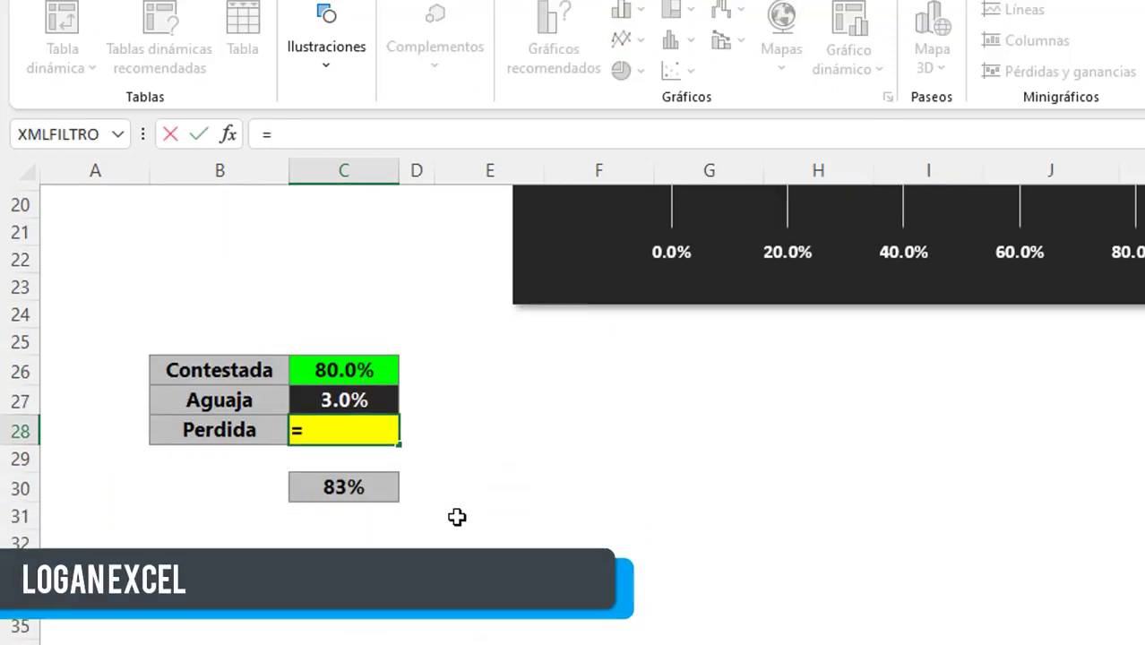
pyautogui.press('Escape')
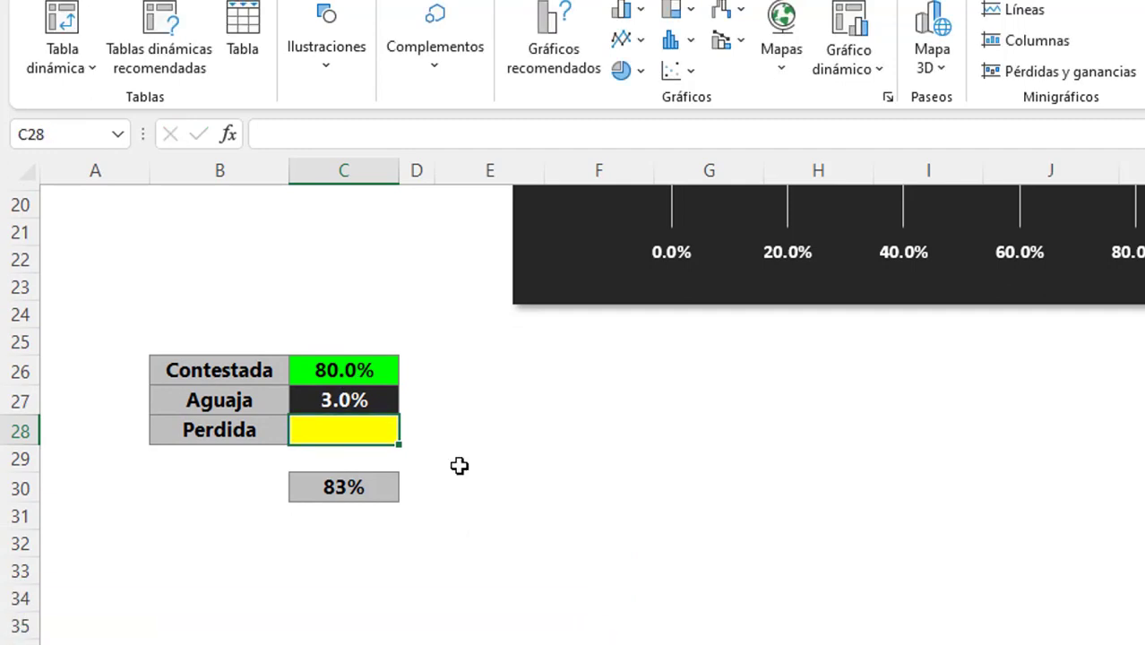
pyautogui.write('=1-')
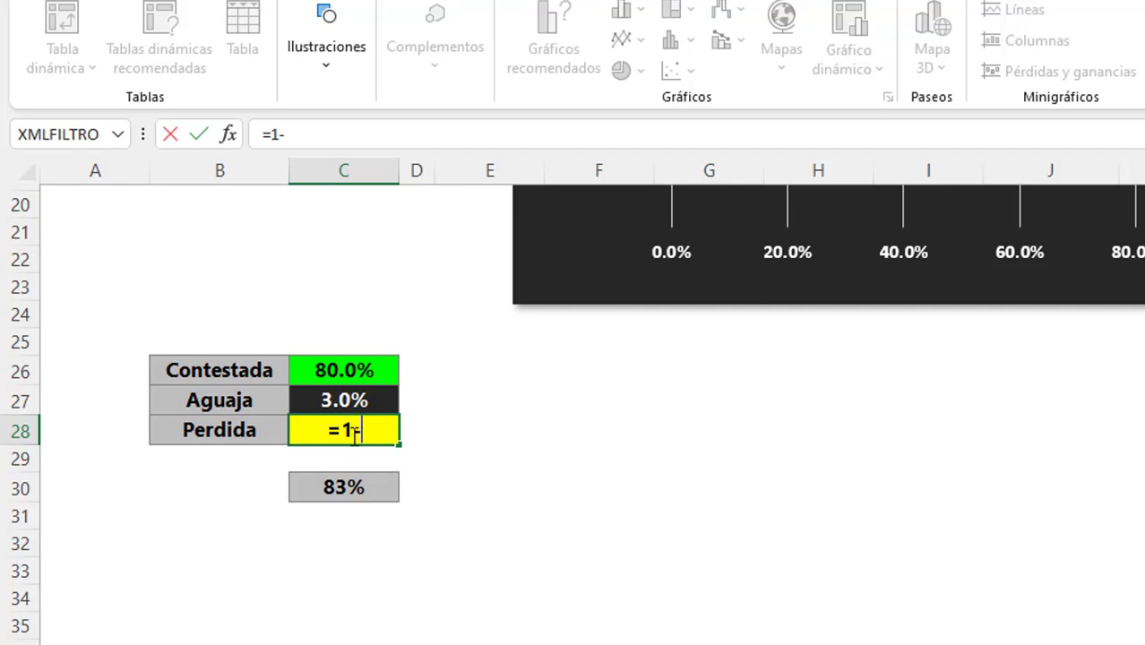
pyautogui.click(344, 371)
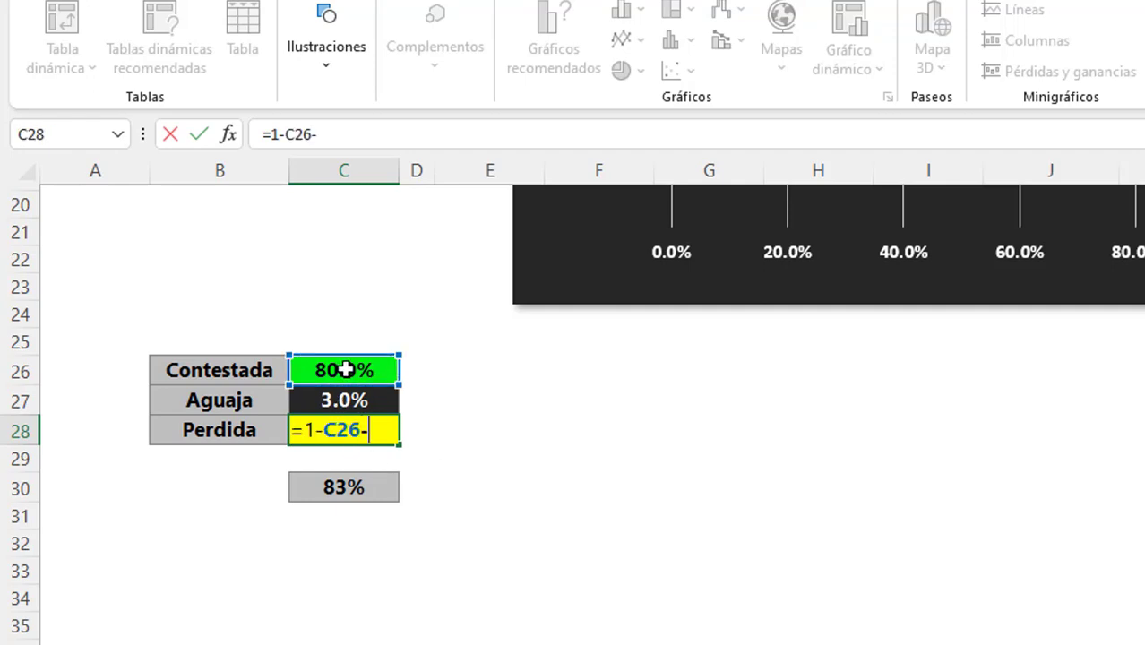
pyautogui.click(349, 399)
pyautogui.hotkey('ctrl', 'Return')
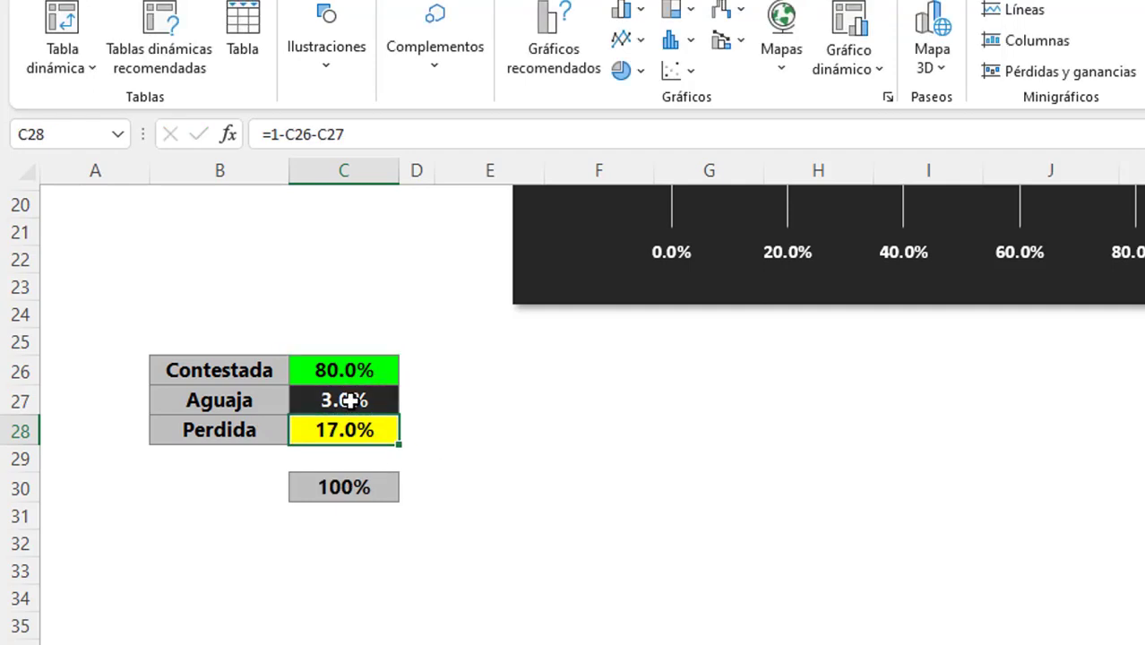
# - Check the SUMA total formula in C30 and review the Contestada and Aguaja value cells
pyautogui.click(381, 366)
pyautogui.click(371, 494)
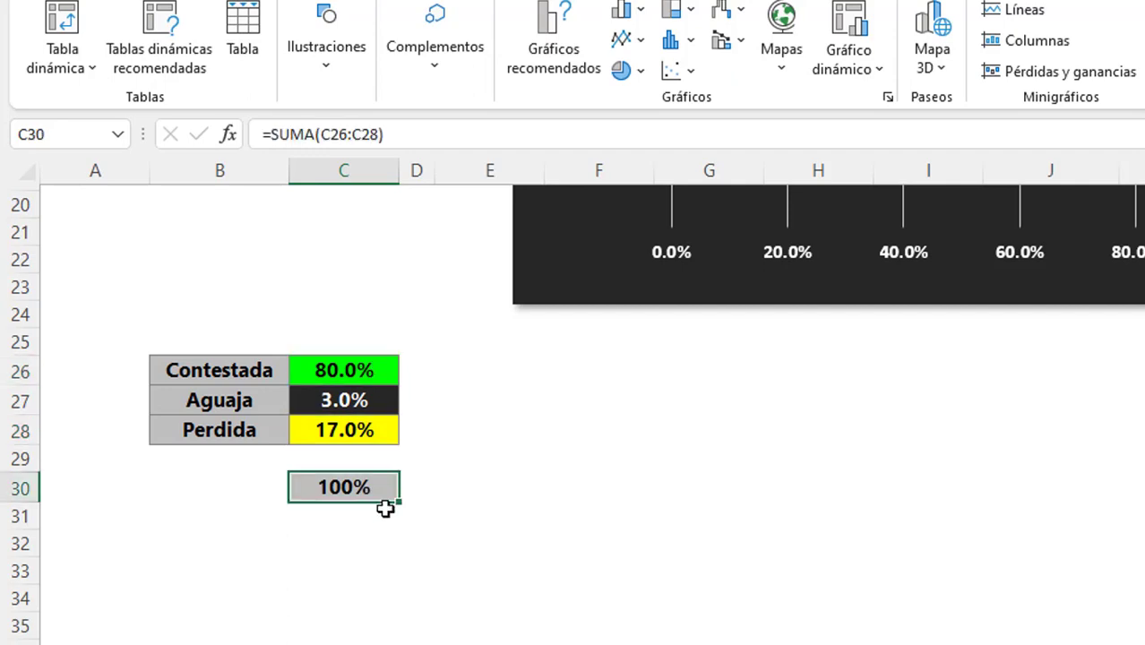
pyautogui.press('F2')
pyautogui.click(528, 424)
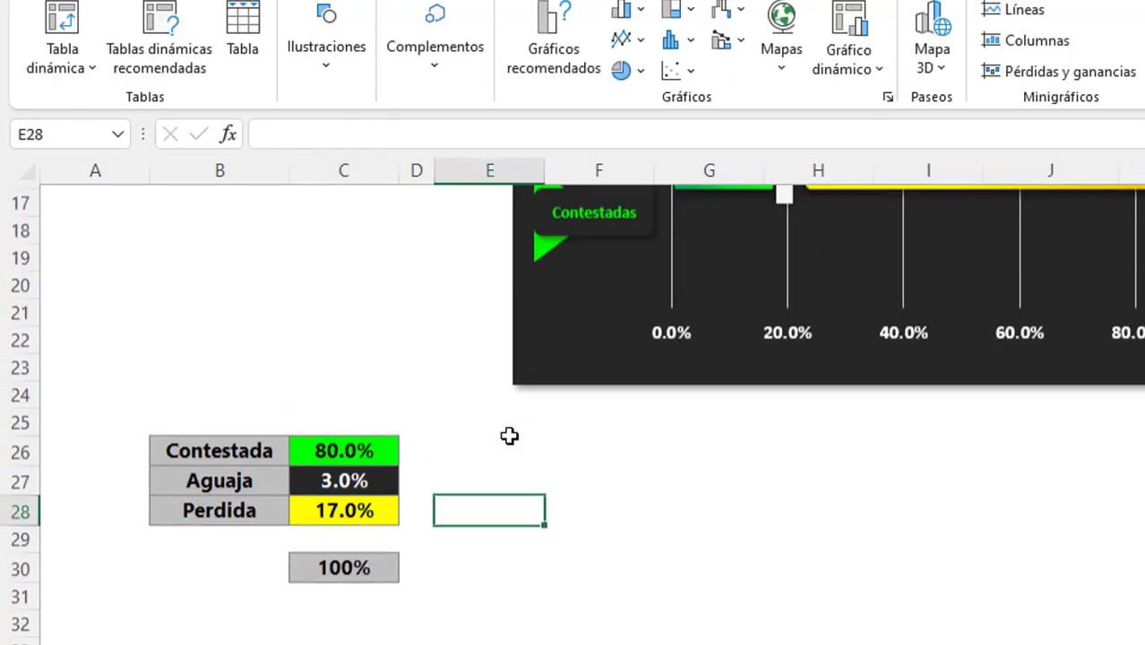
pyautogui.click(405, 377)
pyautogui.click(381, 394)
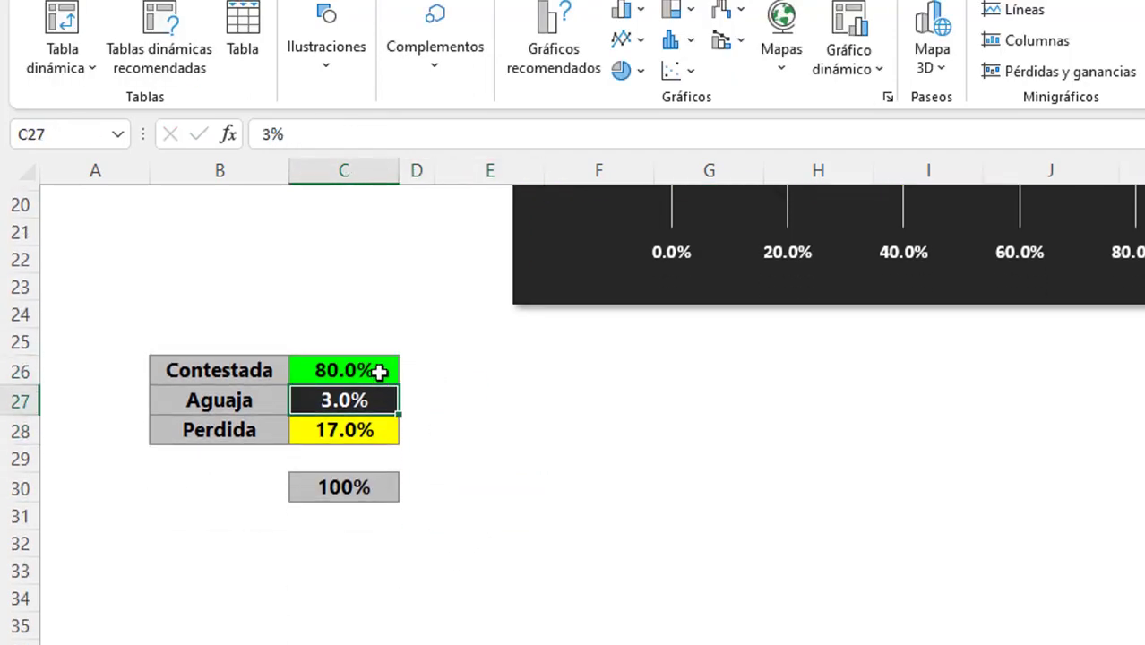
pyautogui.click(379, 371)
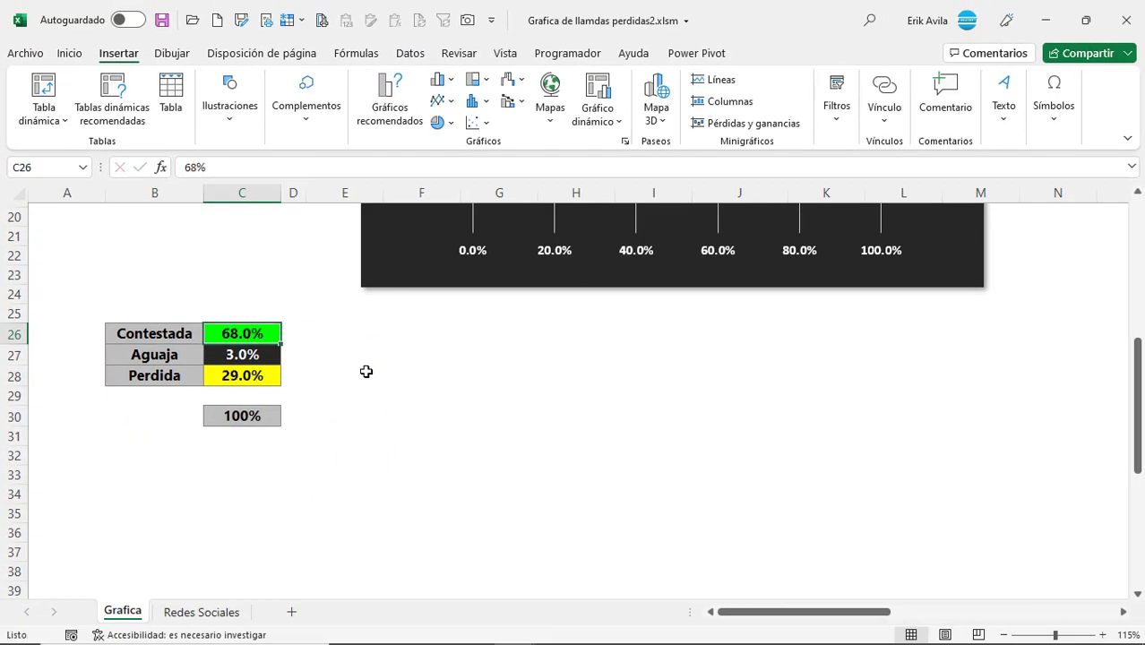
# - Open the Insertar gráfico dialog via Más gráficos de columnas for the B26:C28 table
pyautogui.scroll(1, 375, 370)
pyautogui.scroll(-1, 373, 397)
pyautogui.click(359, 376)
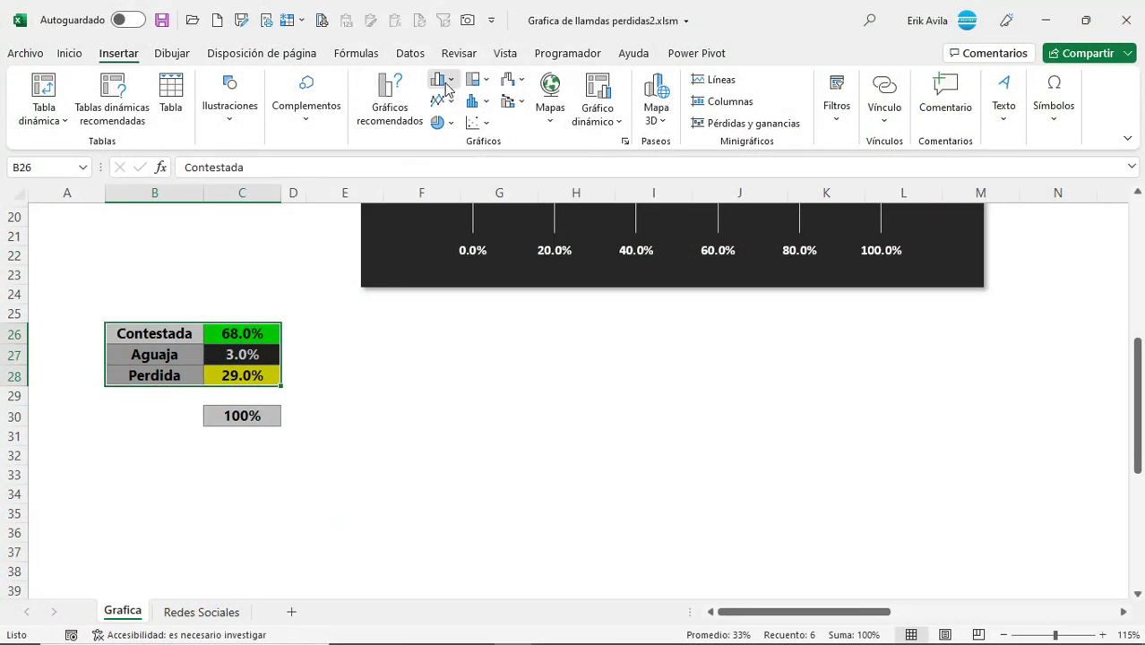
pyautogui.click(439, 81)
pyautogui.click(524, 420)
pyautogui.click(471, 113)
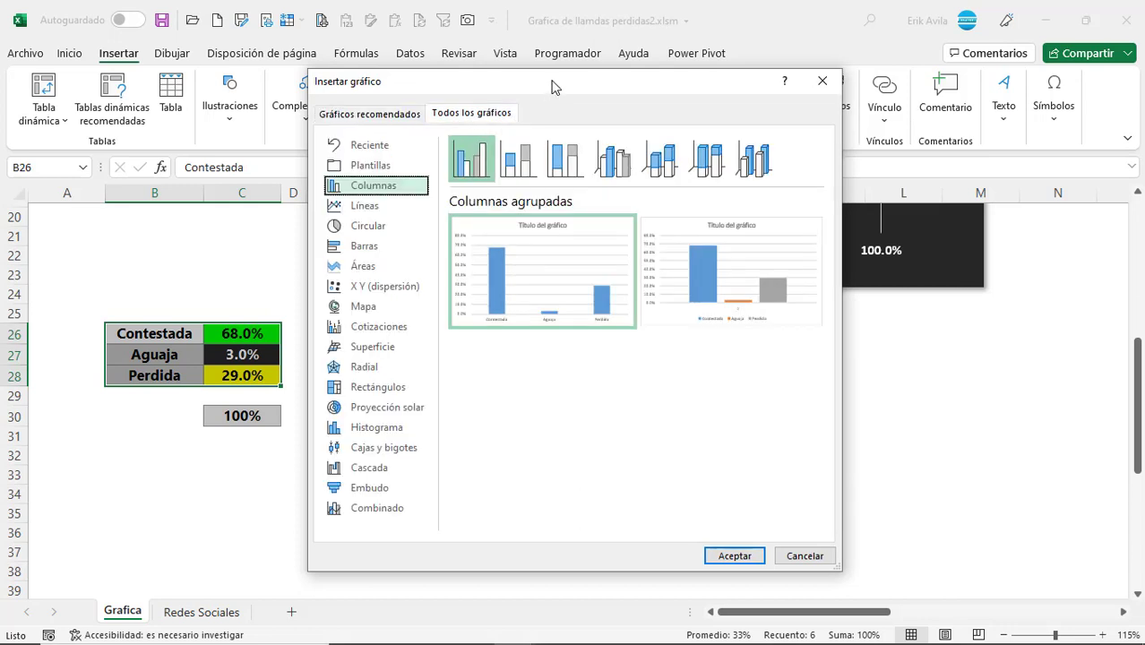
# - Insert a Barras apiladas chart of the Contestada, Aguaja and Perdida values
pyautogui.moveTo(558, 79); pyautogui.dragTo(577, 81)
pyautogui.click(386, 206)
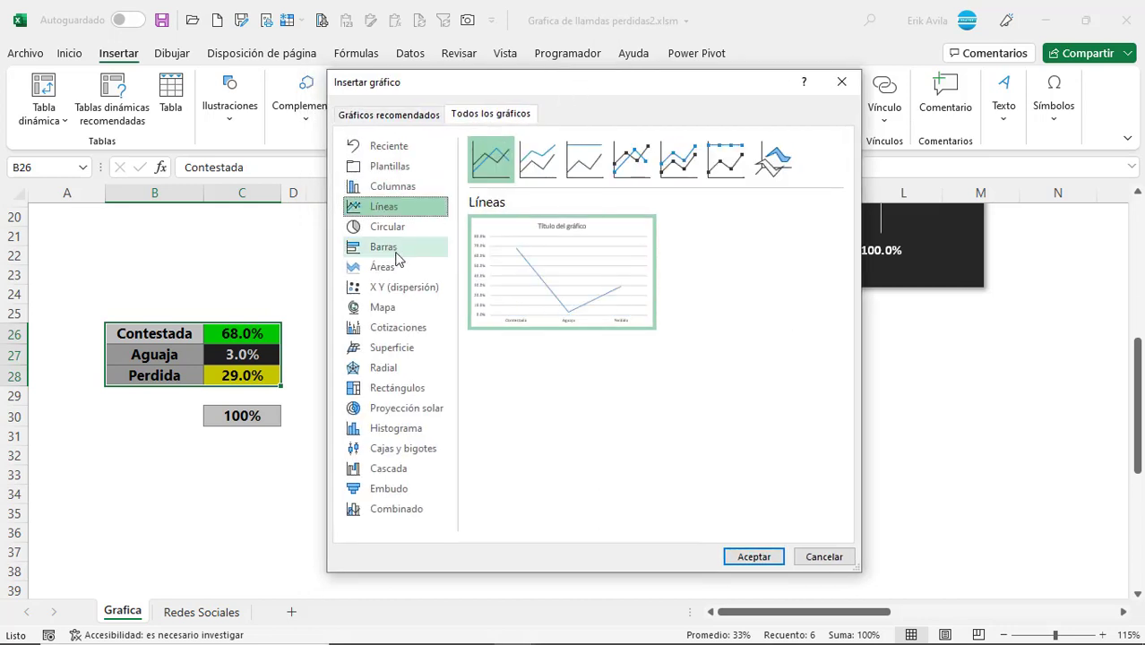
pyautogui.click(390, 255)
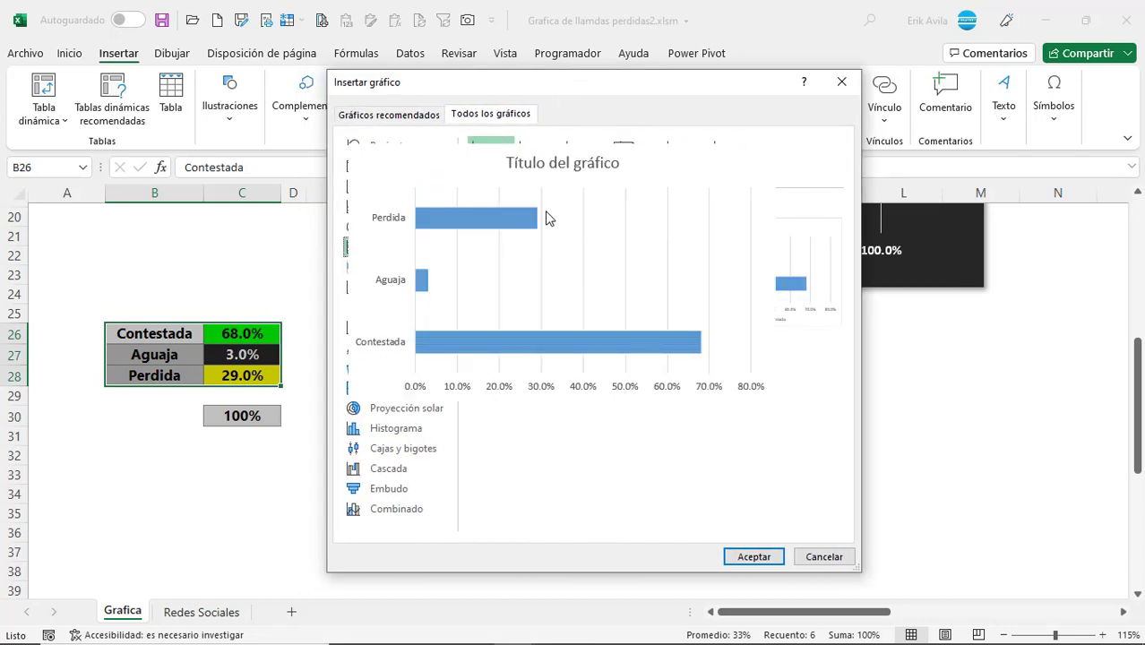
pyautogui.click(542, 170)
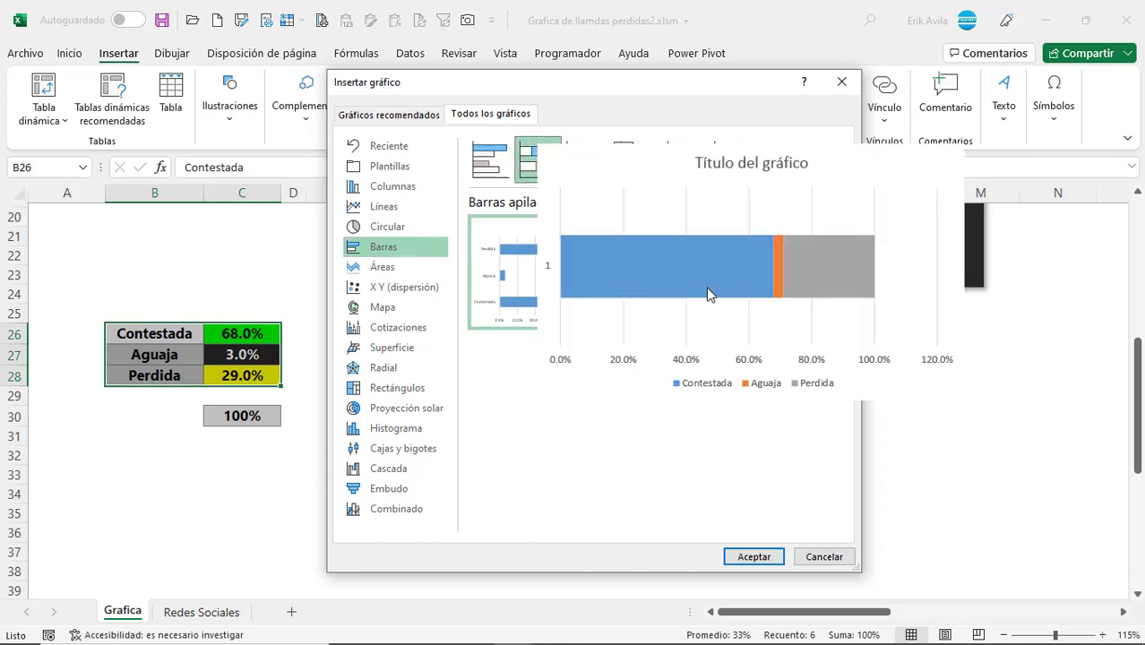
pyautogui.moveTo(704, 296)
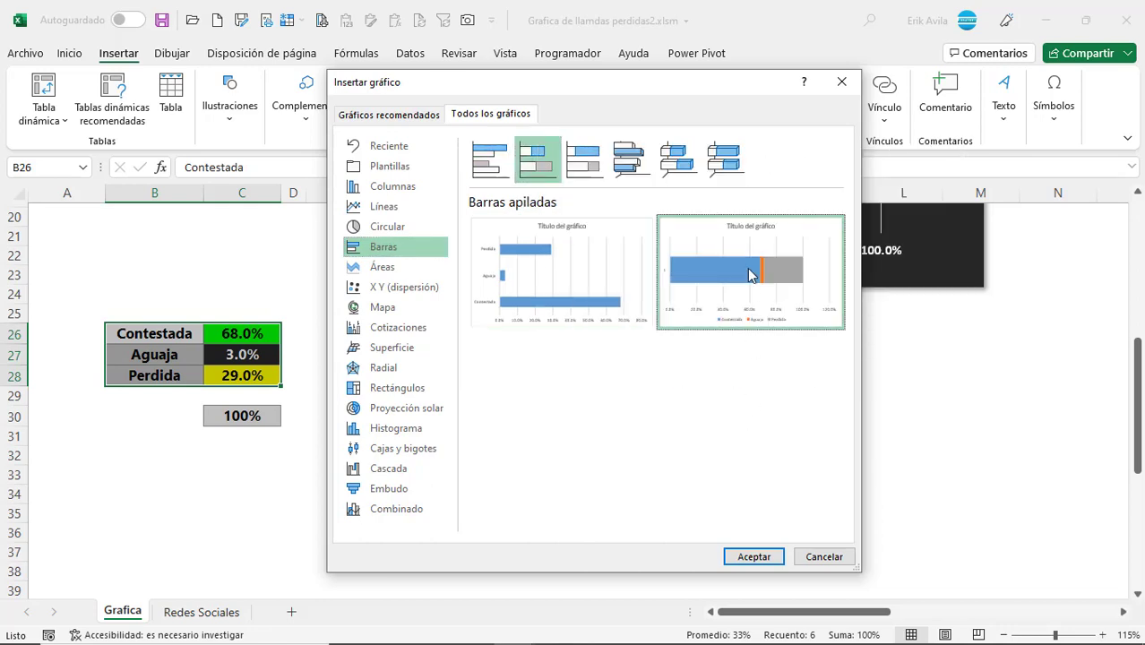
pyautogui.click(757, 556)
pyautogui.click(262, 333)
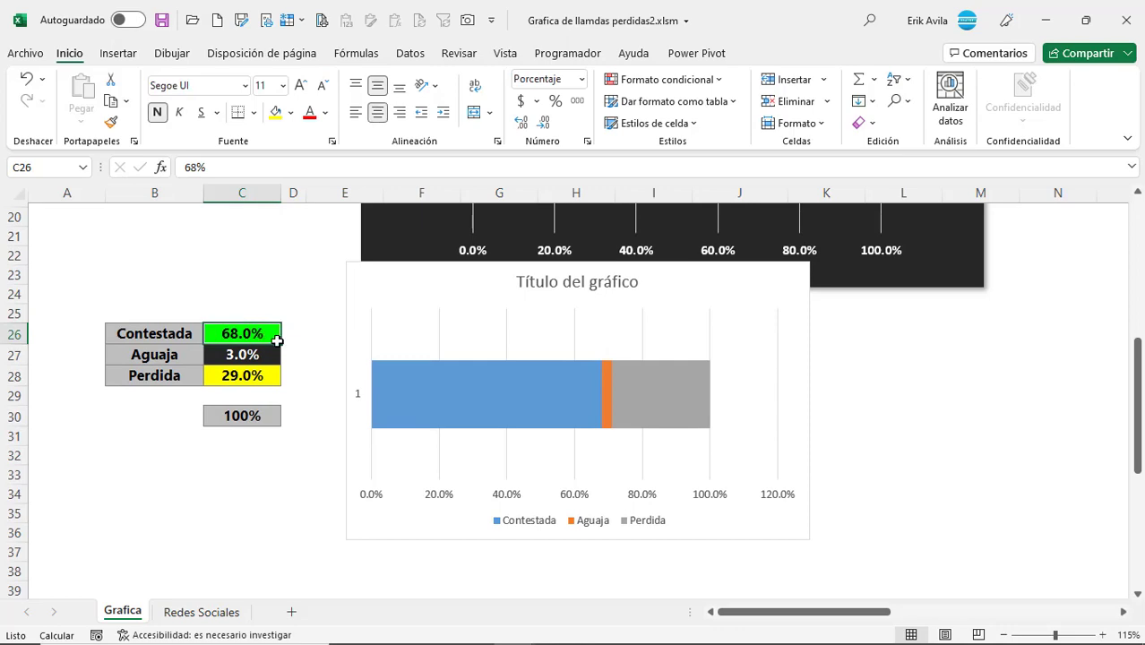
# - Copy the random formula =ALEATORIO.ENTRE(1,97)/100 from C7 into Contestada cell C26
pyautogui.scroll(6, 277, 340)
pyautogui.click(255, 307)
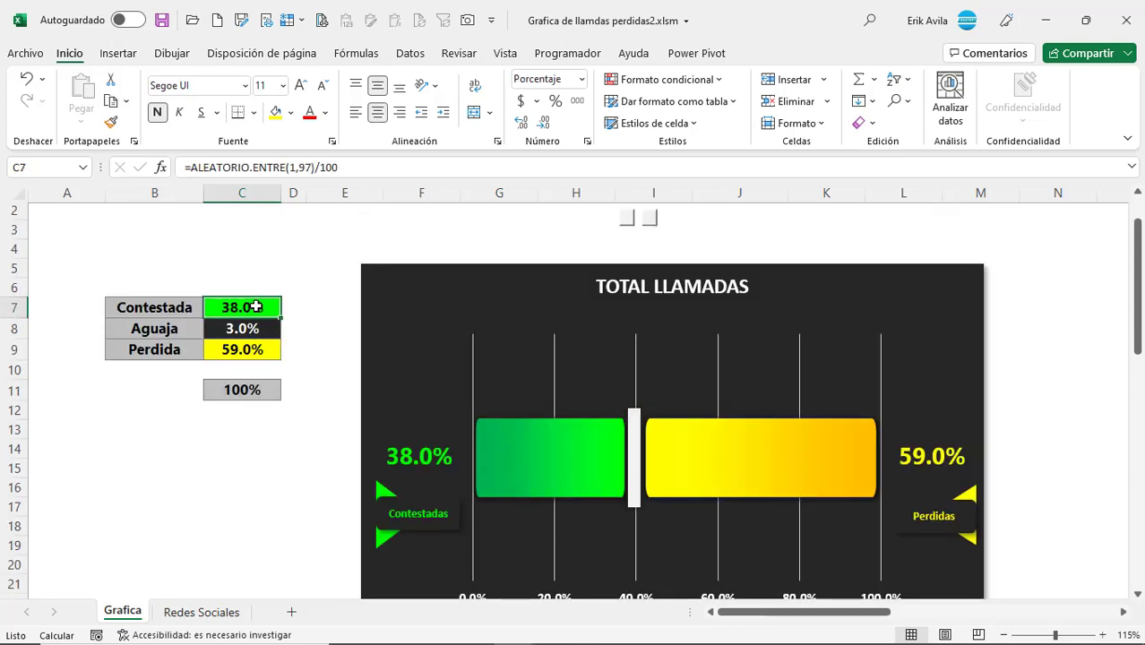
pyautogui.hotkey('ctrl', 'c')
pyautogui.scroll(-6, 260, 353)
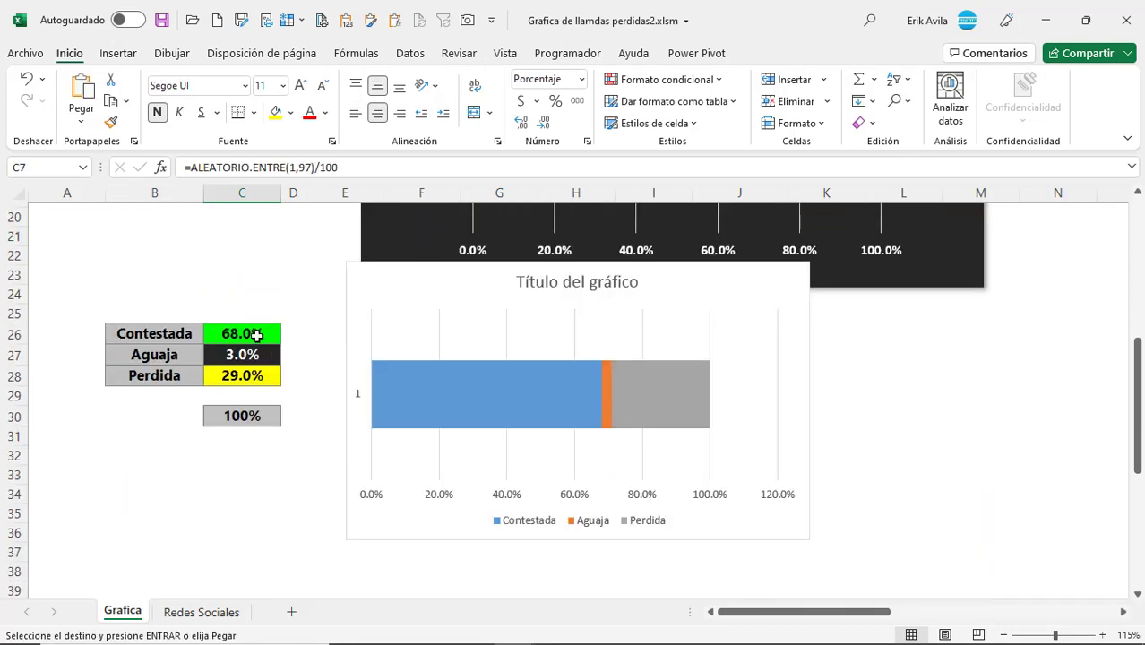
pyautogui.click(256, 334)
pyautogui.hotkey('ctrl', 'v')
# - Hide the ribbon and move the bar chart over the lower right of the gauge
pyautogui.scroll(6, 538, 310)
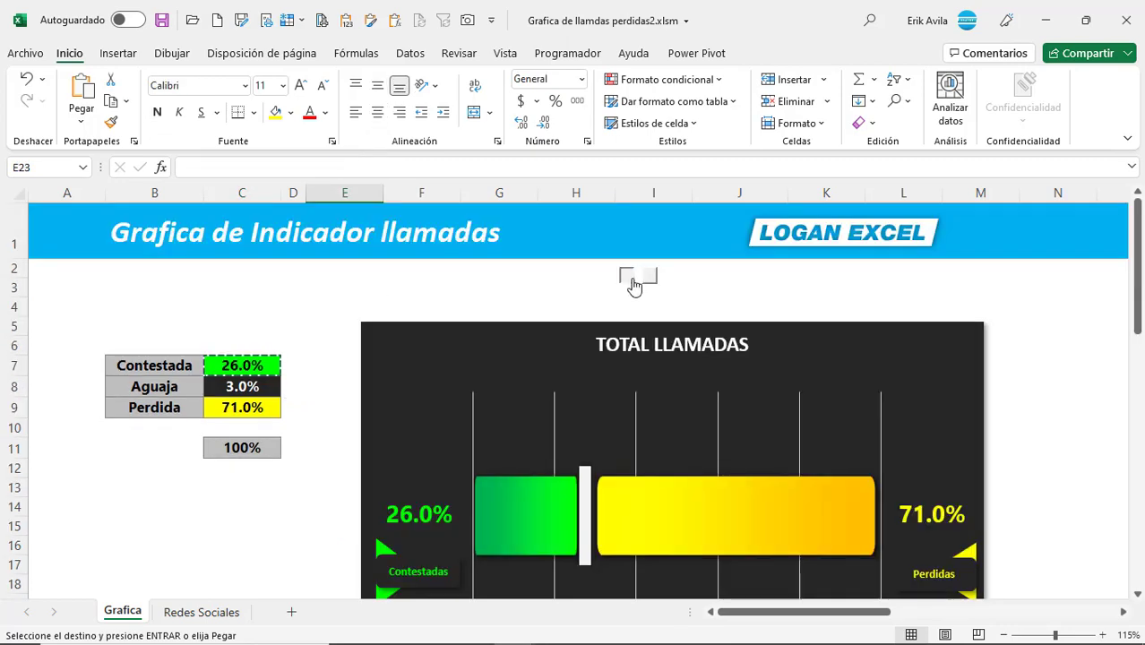
pyautogui.click(616, 279)
pyautogui.scroll(-5, 565, 350)
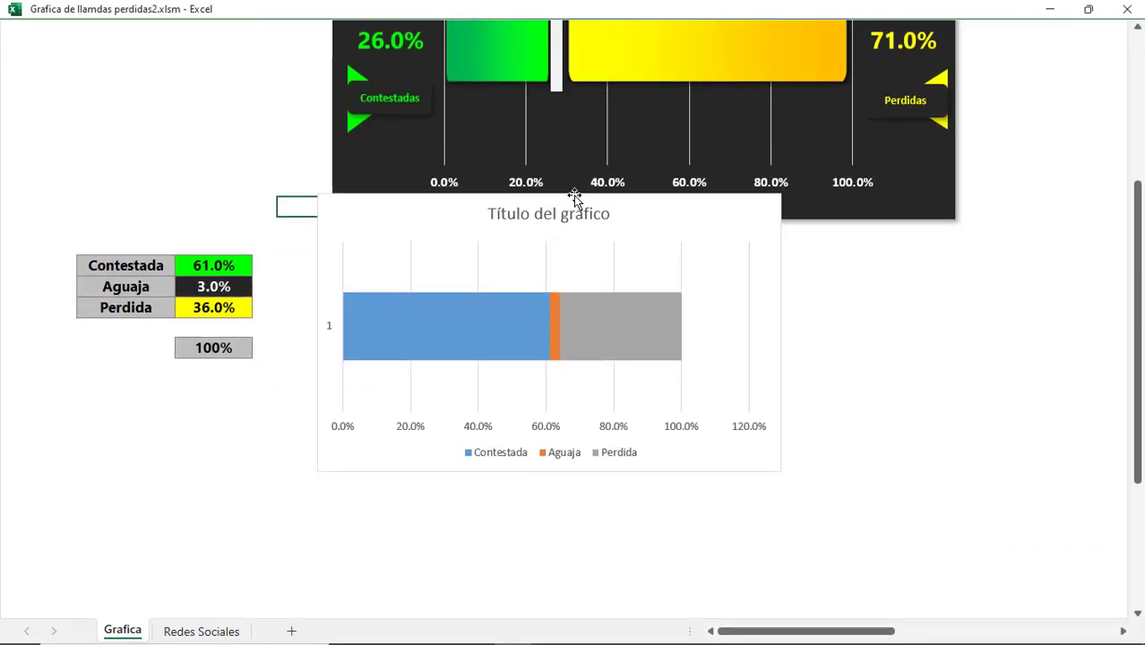
pyautogui.scroll(2, 575, 197)
pyautogui.moveTo(529, 318); pyautogui.dragTo(614, 67)
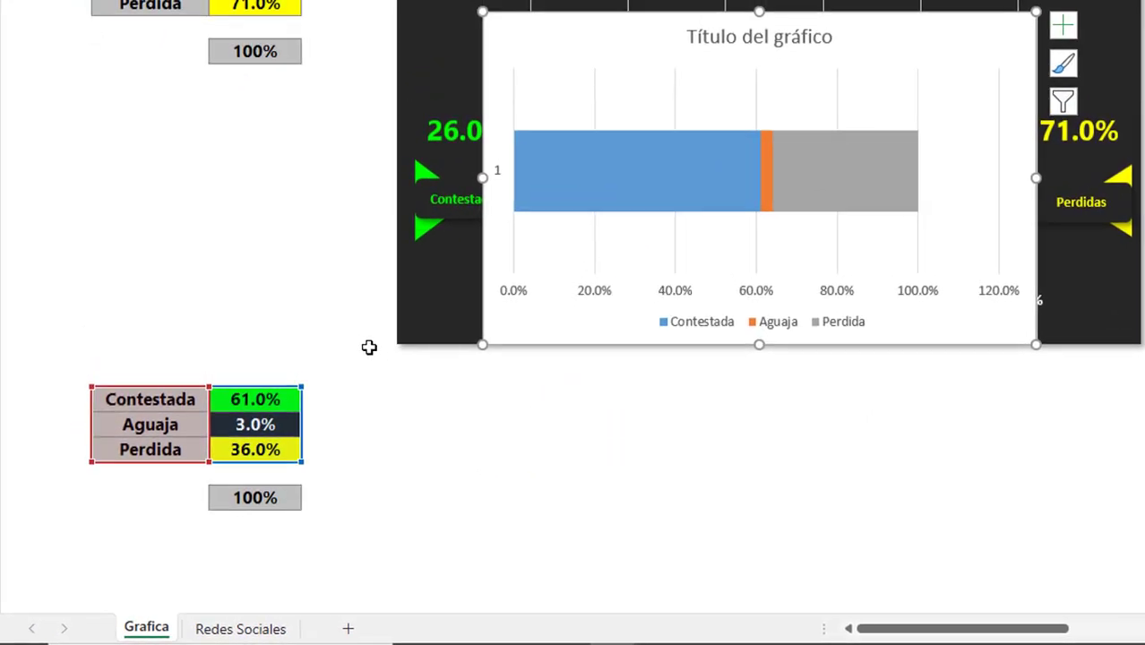
pyautogui.click(324, 345)
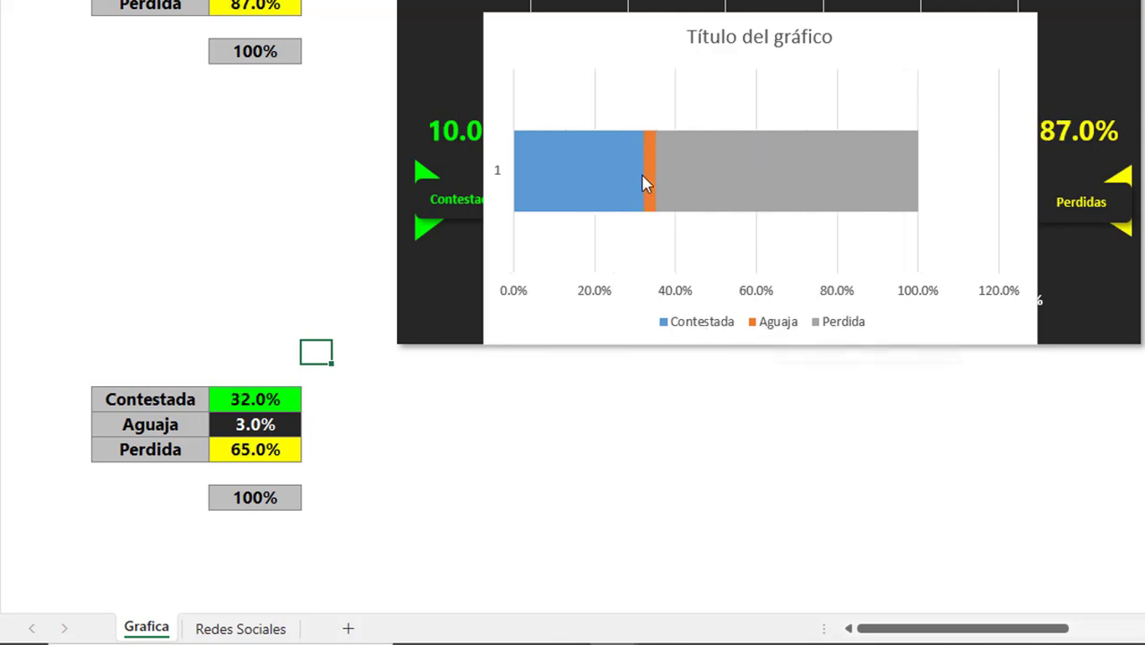
pyautogui.moveTo(674, 201)
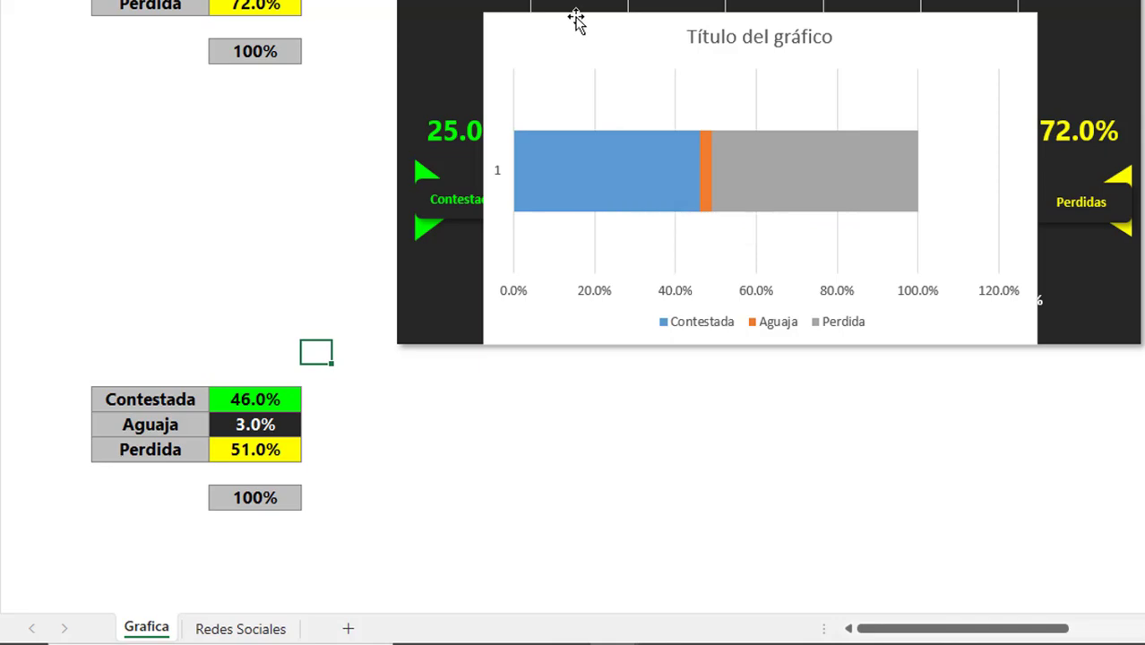
pyautogui.moveTo(577, 18); pyautogui.dragTo(601, 212)
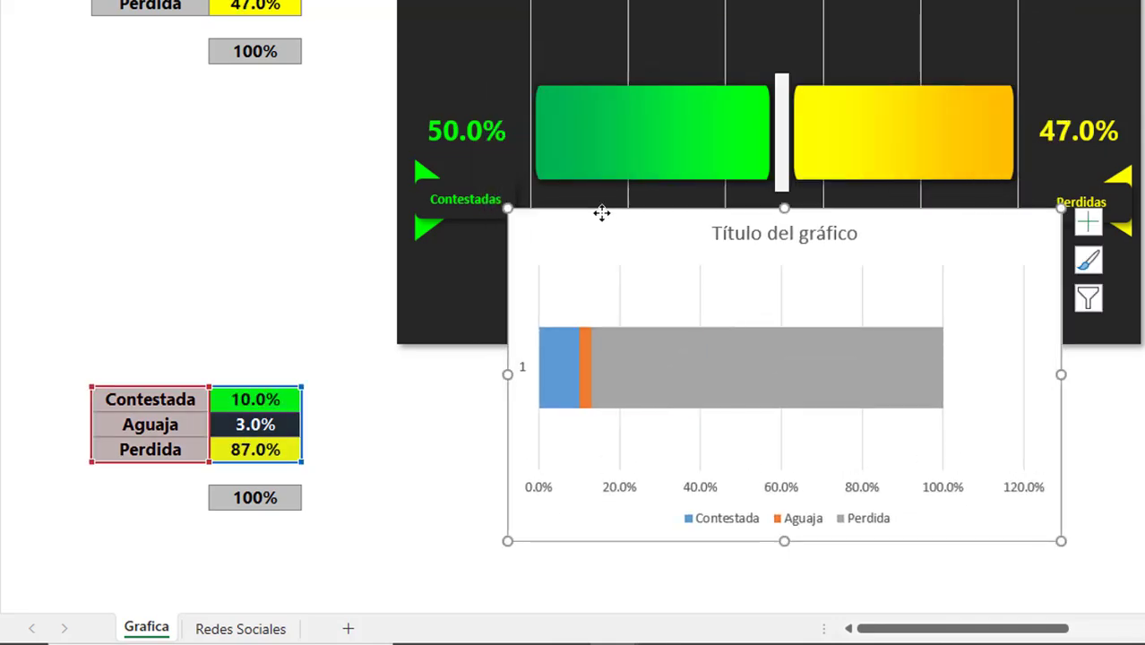
# - Set the bar chart's value axis bounds to minimum 0 and maximum 1.0
pyautogui.doubleClick(616, 498)
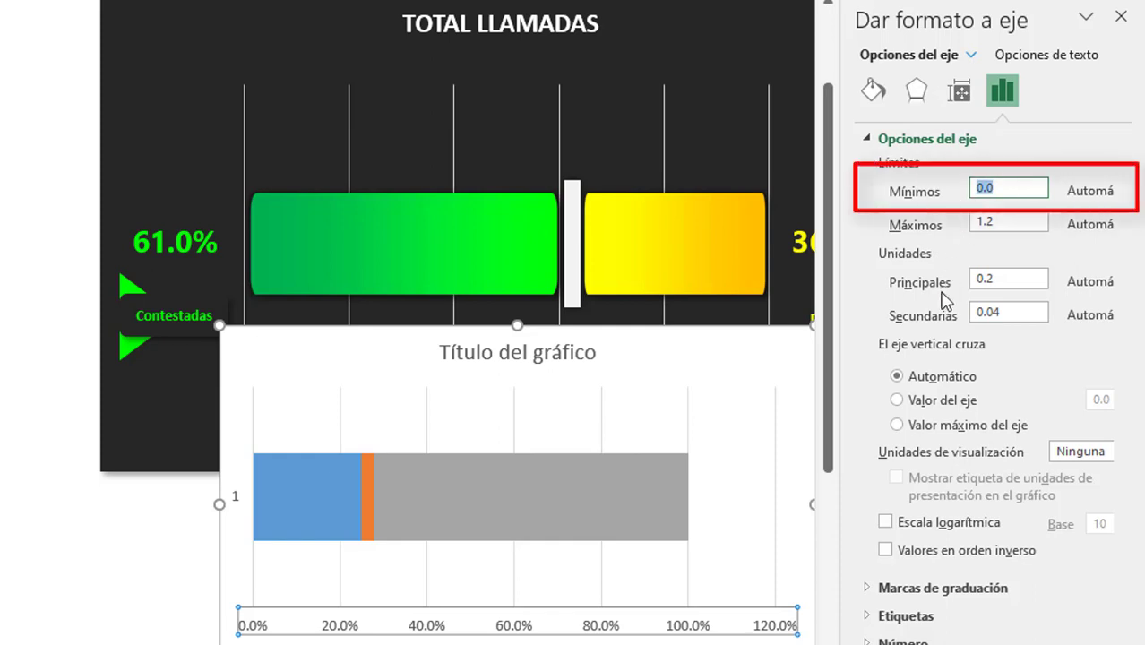
pyautogui.write('0')
pyautogui.press('Return')
pyautogui.click(990, 227)
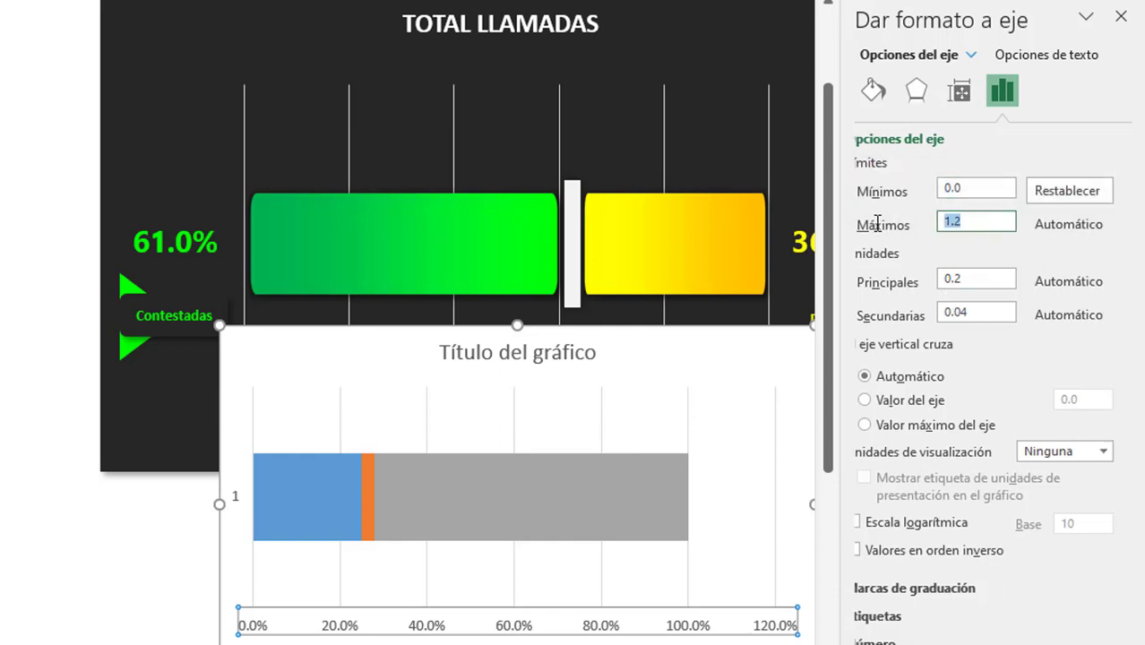
pyautogui.write('1')
pyautogui.press('Return')
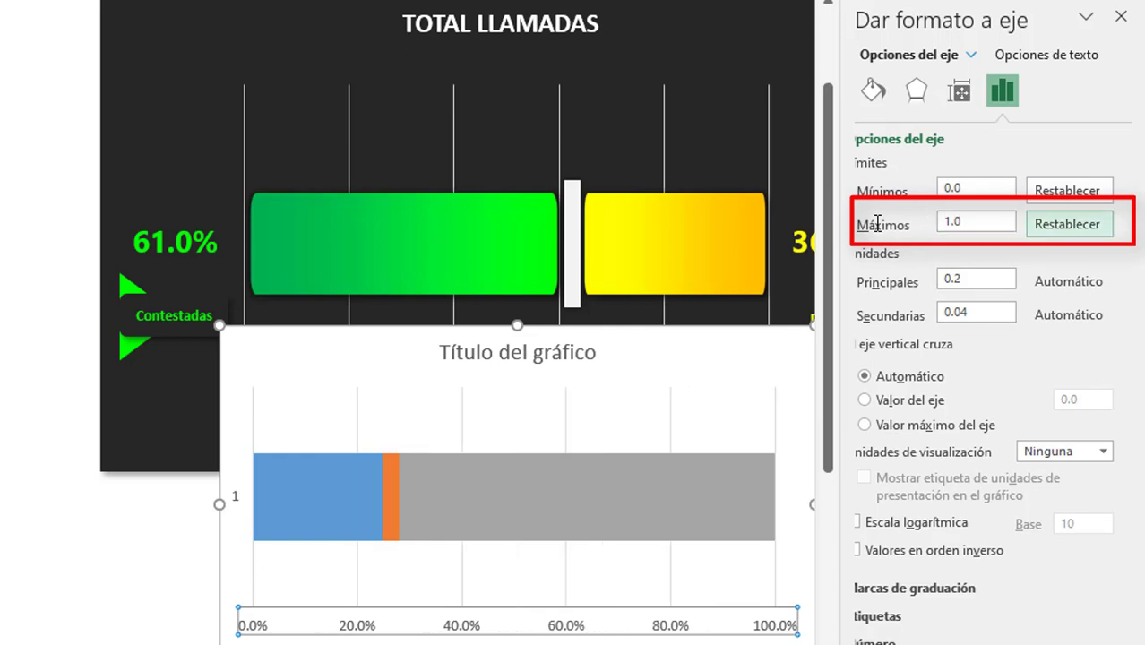
pyautogui.click(162, 606)
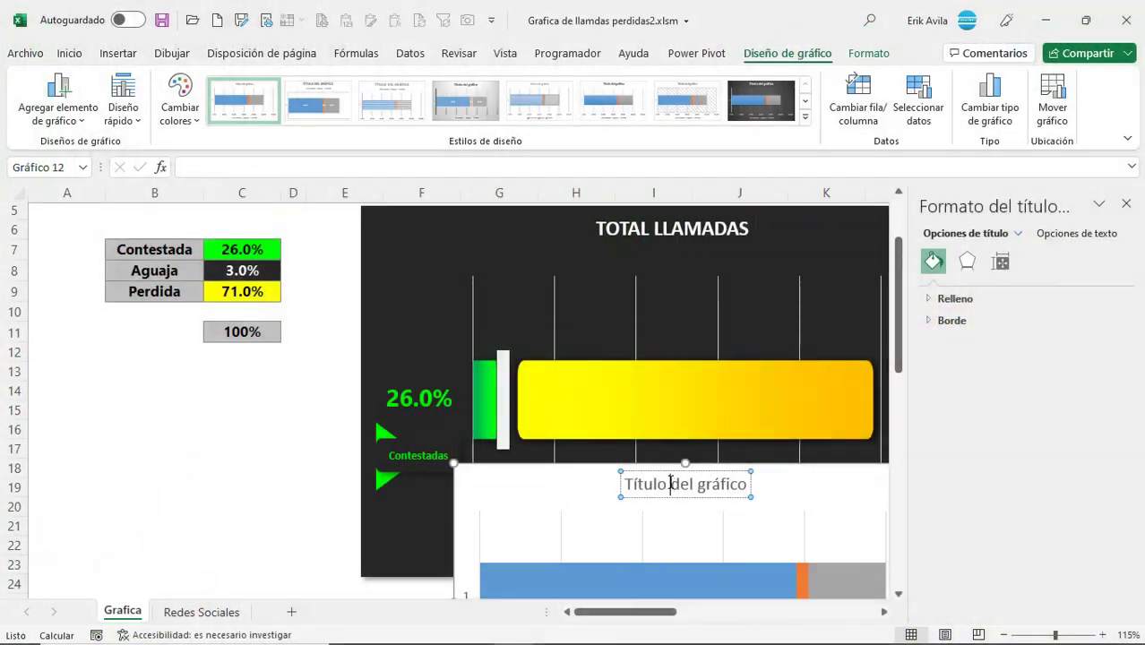
# - Title the bar chart 'TOTAL LLAMDAS'
pyautogui.click(666, 484)
pyautogui.write('TOTAL LLAMADAS')
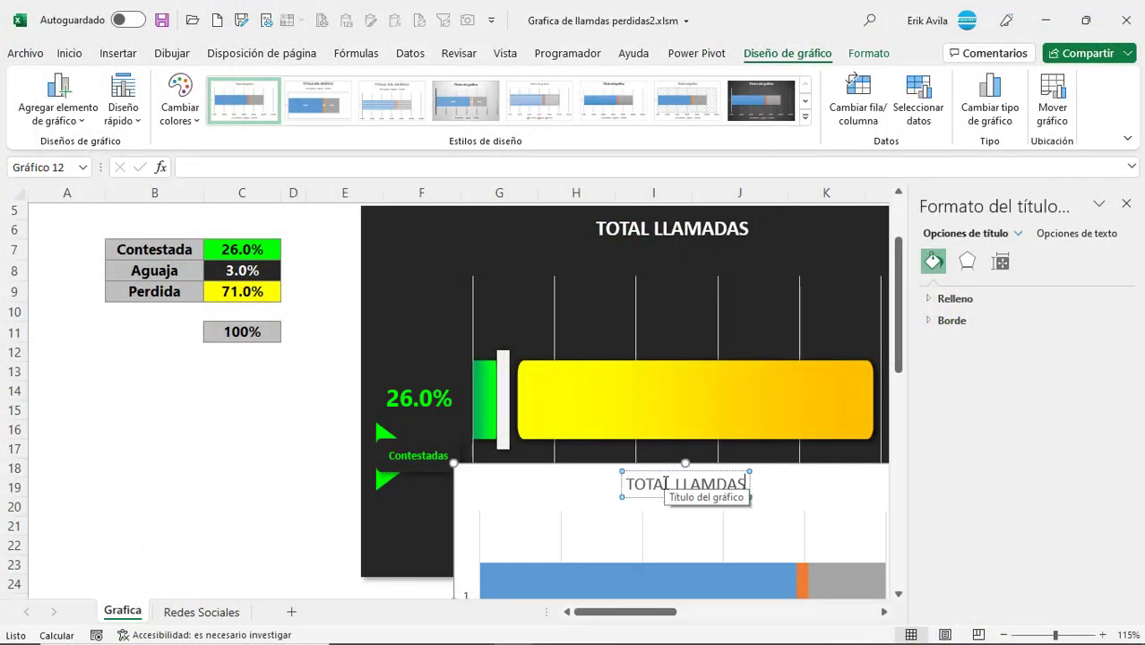
pyautogui.click(293, 487)
pyautogui.scroll(-3, 441, 341)
pyautogui.click(277, 294)
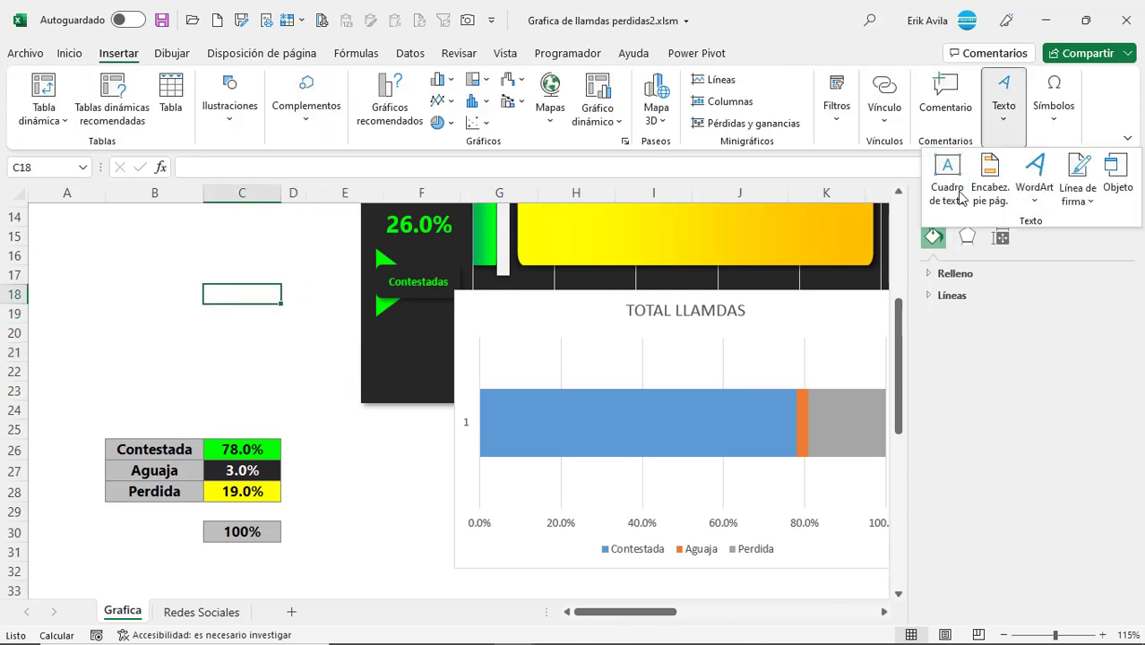
# - Draw a text box linked to Contestada cell C26, showing 78.0% centred
pyautogui.click(948, 170)
pyautogui.moveTo(273, 339); pyautogui.dragTo(350, 404)
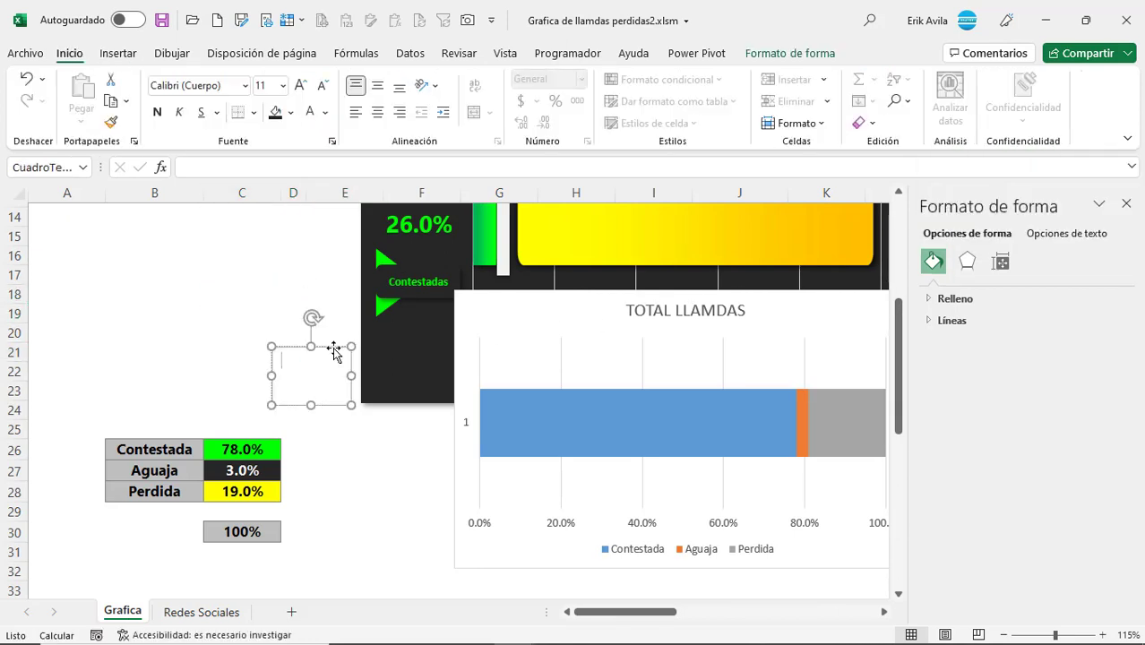
pyautogui.moveTo(332, 348); pyautogui.dragTo(283, 324)
pyautogui.click(248, 174)
pyautogui.write('=')
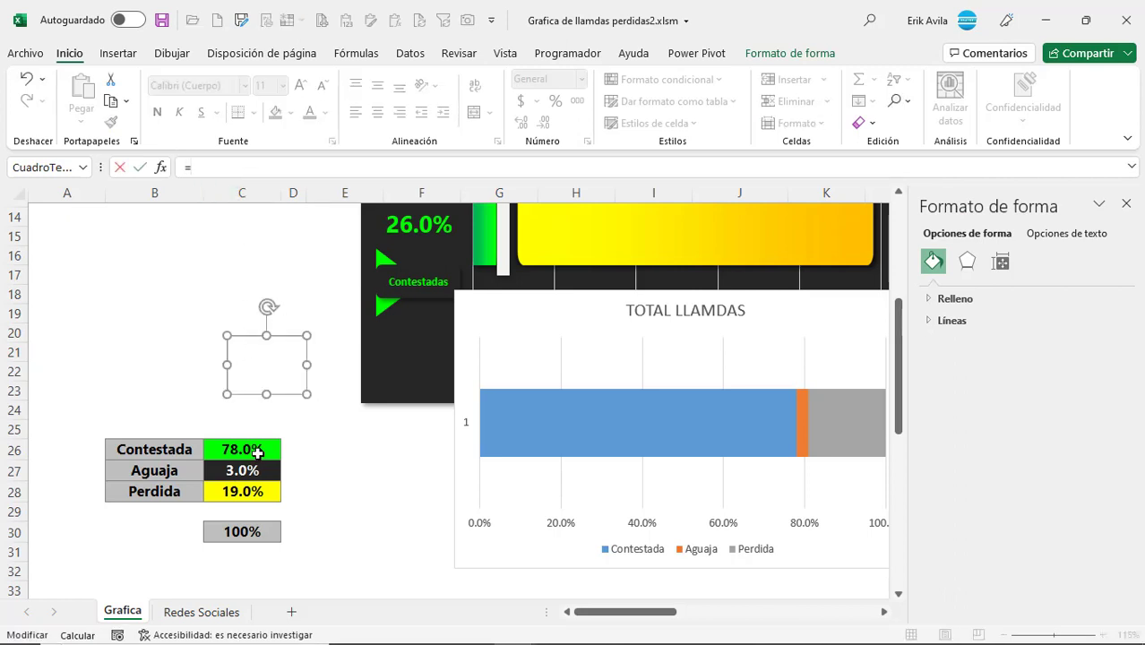
pyautogui.click(257, 454)
pyautogui.press('Return')
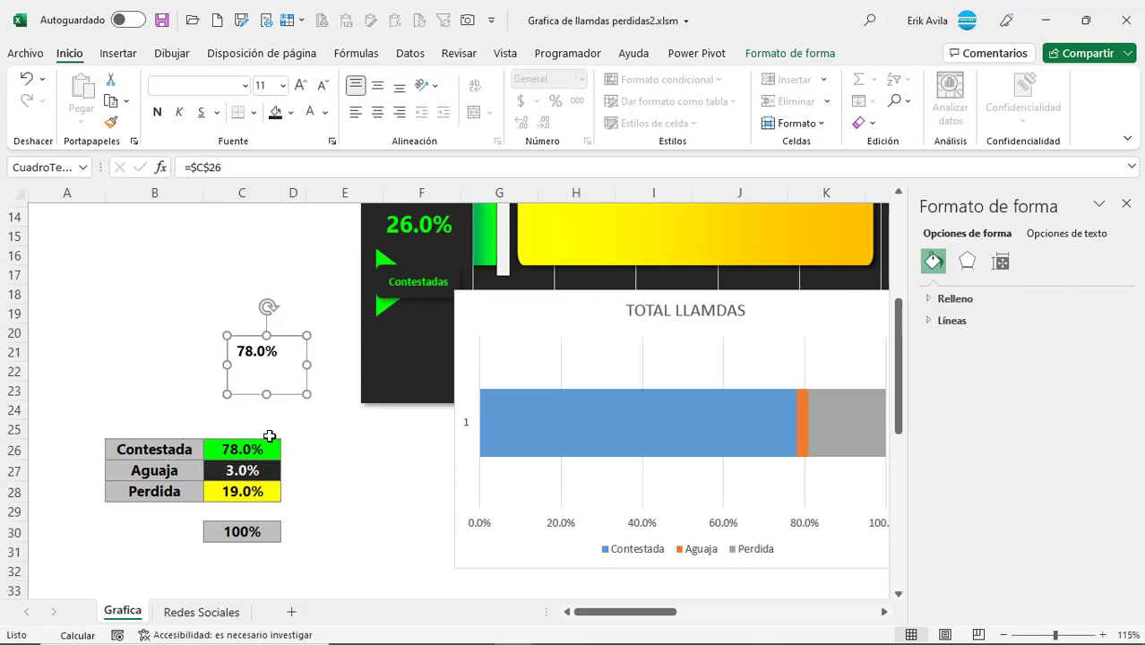
pyautogui.click(377, 112)
pyautogui.click(377, 85)
pyautogui.moveTo(271, 332); pyautogui.dragTo(205, 310)
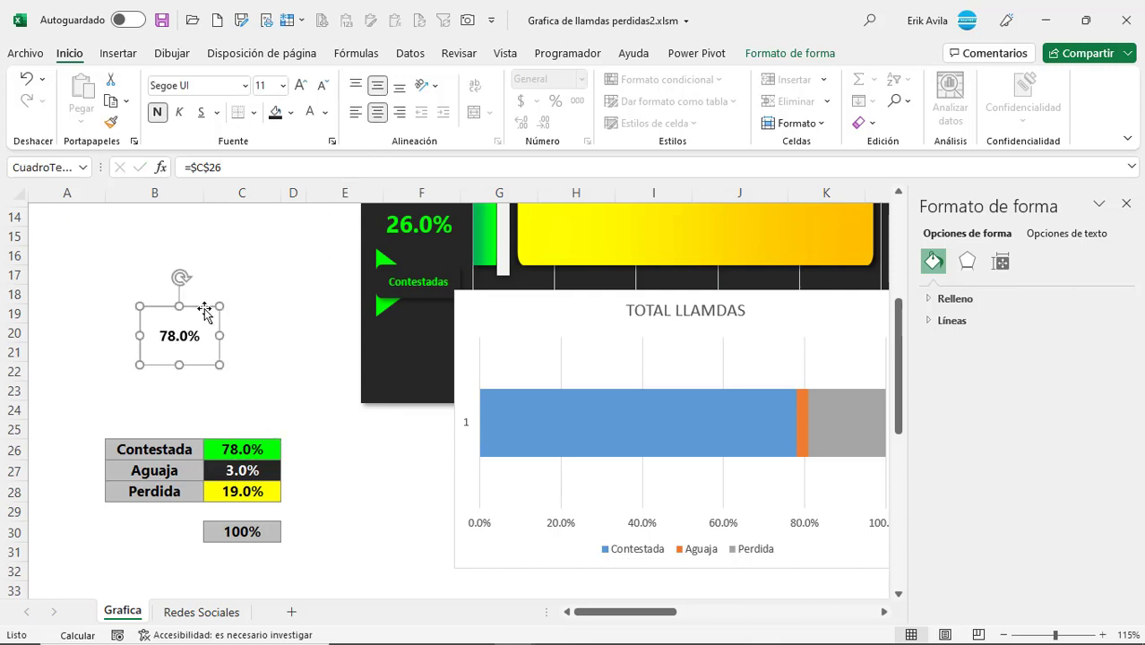
pyautogui.click(268, 328)
pyautogui.click(207, 310)
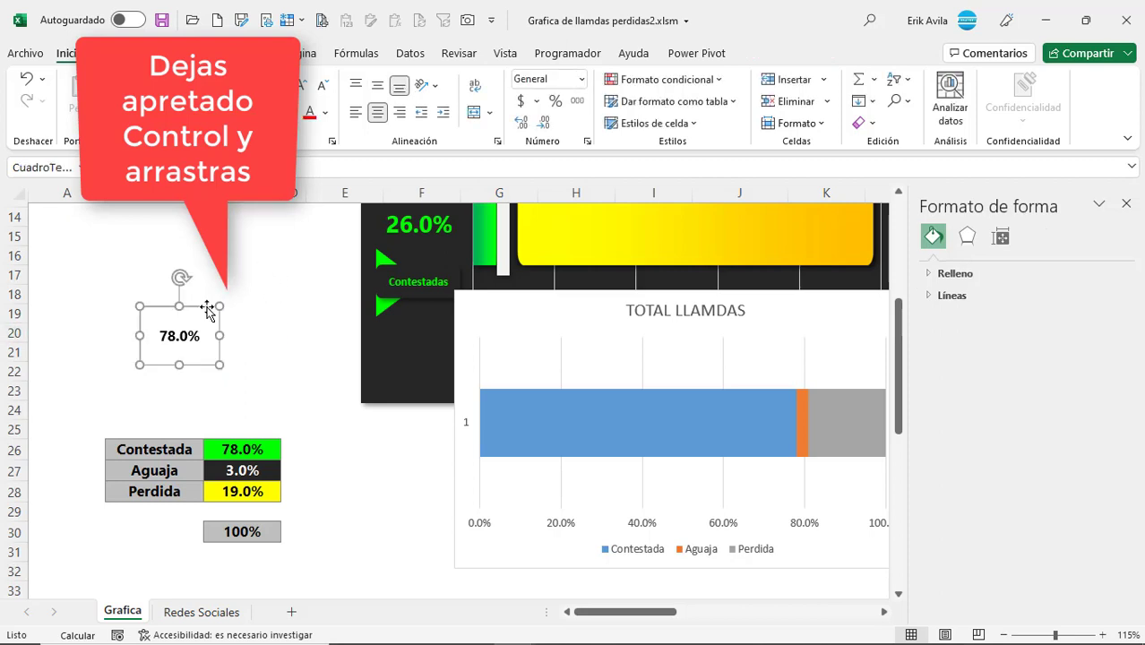
# - Duplicate the label box and link the copy to =$C$28, showing 19.0%
pyautogui.keyDown('ctrl'); pyautogui.moveTo(213, 316); pyautogui.dragTo(313, 328); pyautogui.keyUp('ctrl')
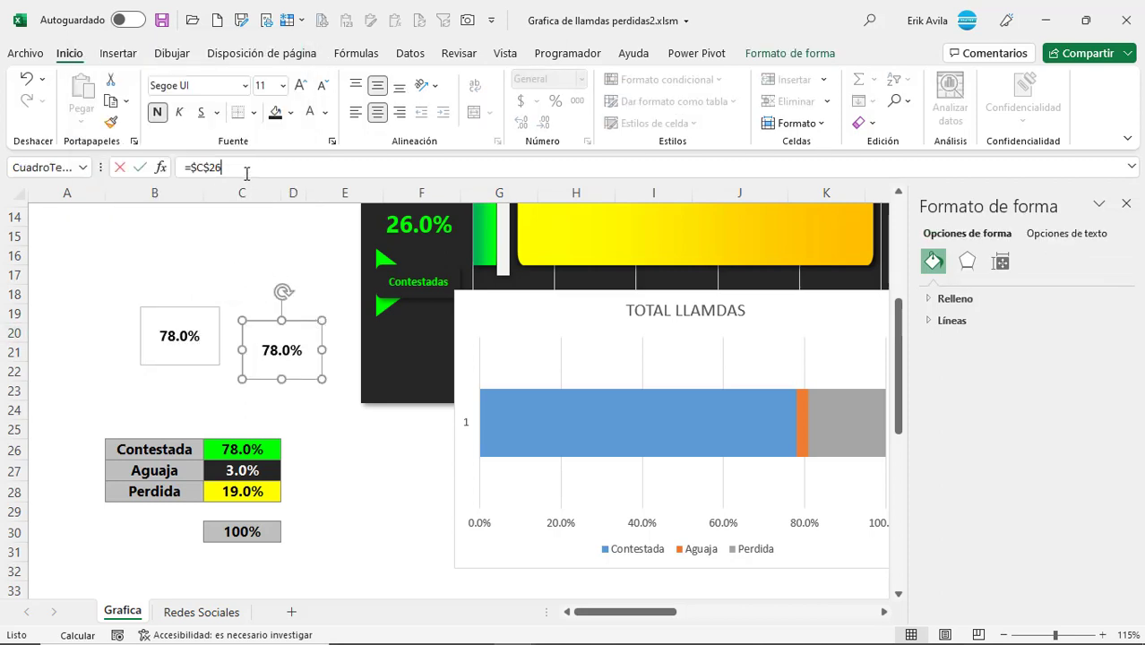
pyautogui.click(193, 168)
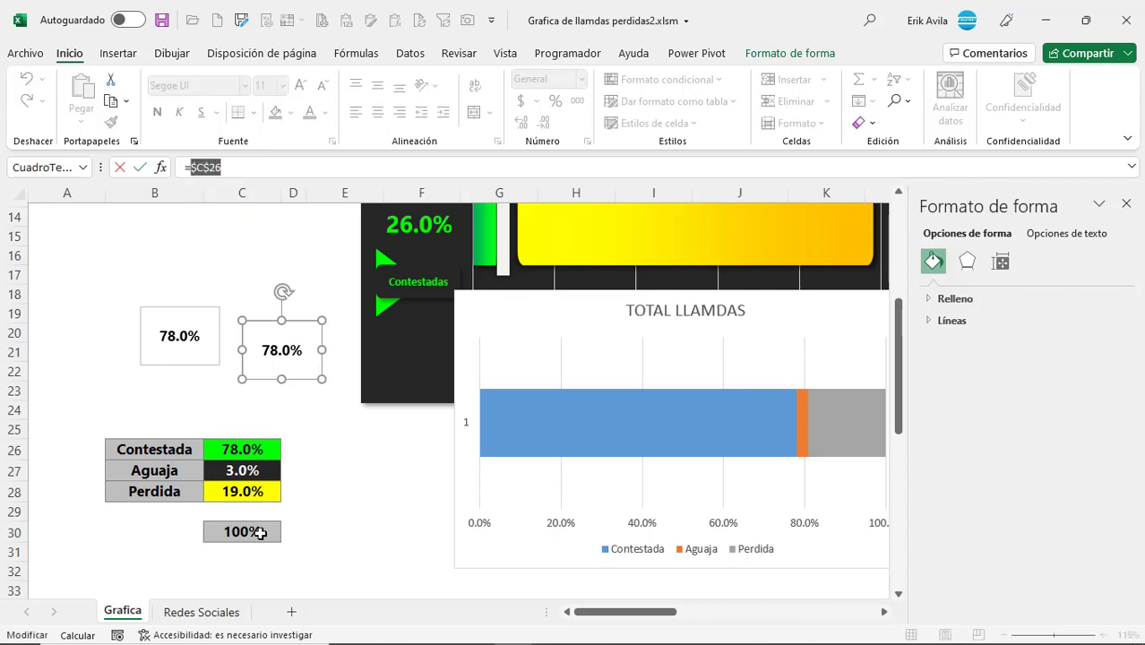
pyautogui.click(255, 492)
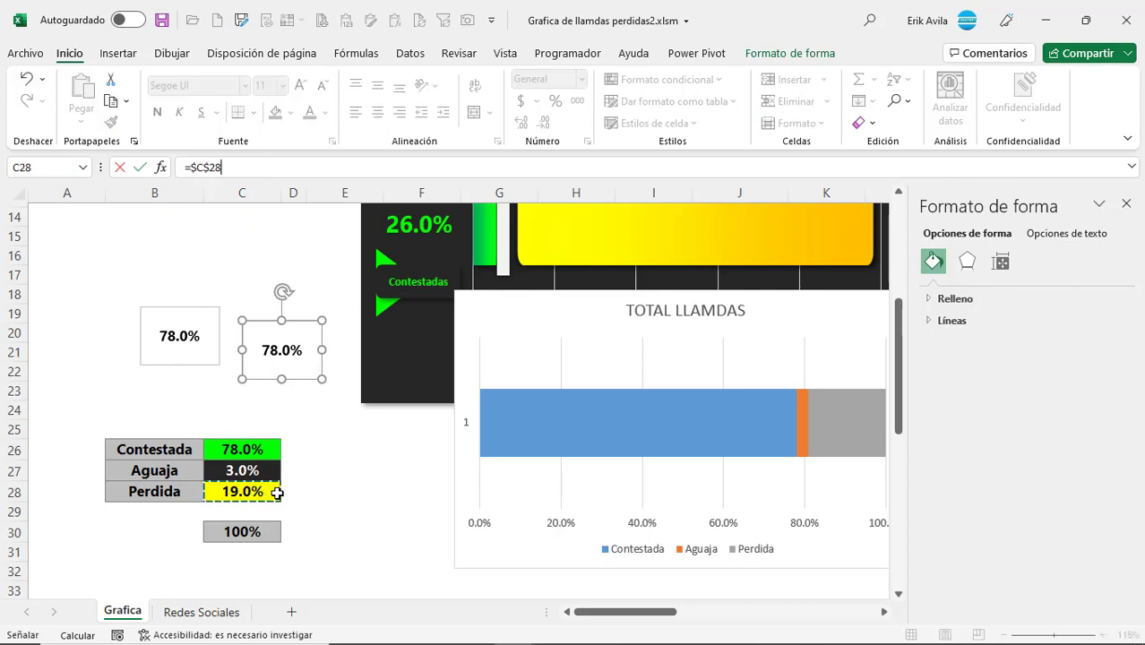
pyautogui.press('Return')
pyautogui.moveTo(303, 320); pyautogui.dragTo(296, 301)
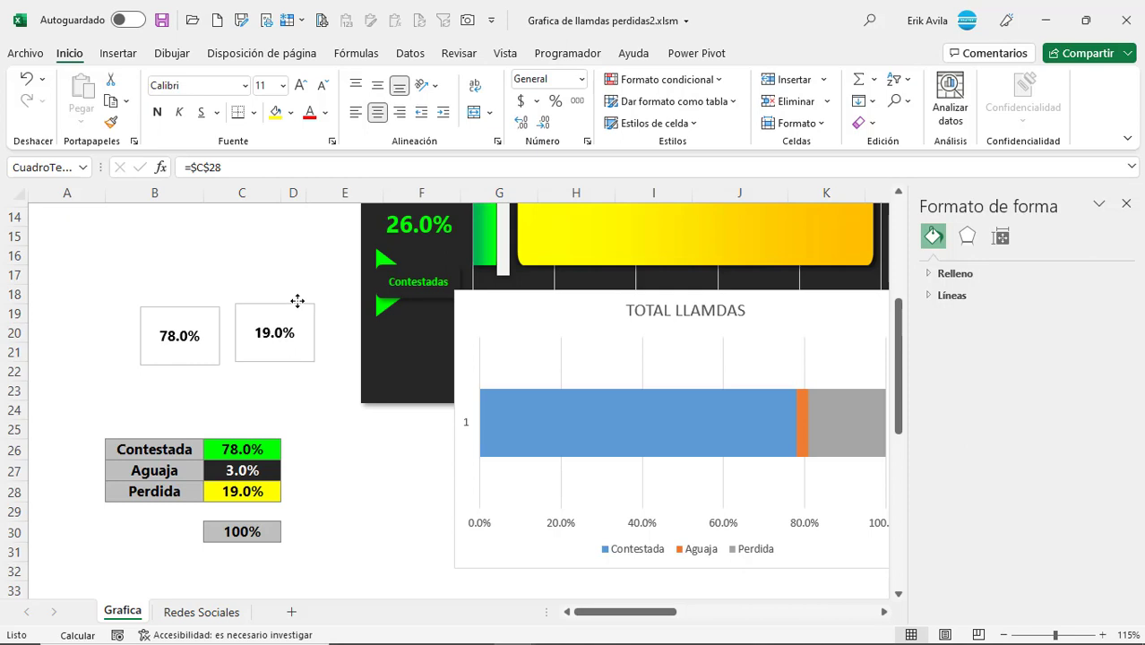
# - Place the 78.0% box at the chart's left end and the 19.0% box at its right
pyautogui.click(182, 307)
pyautogui.click(282, 309)
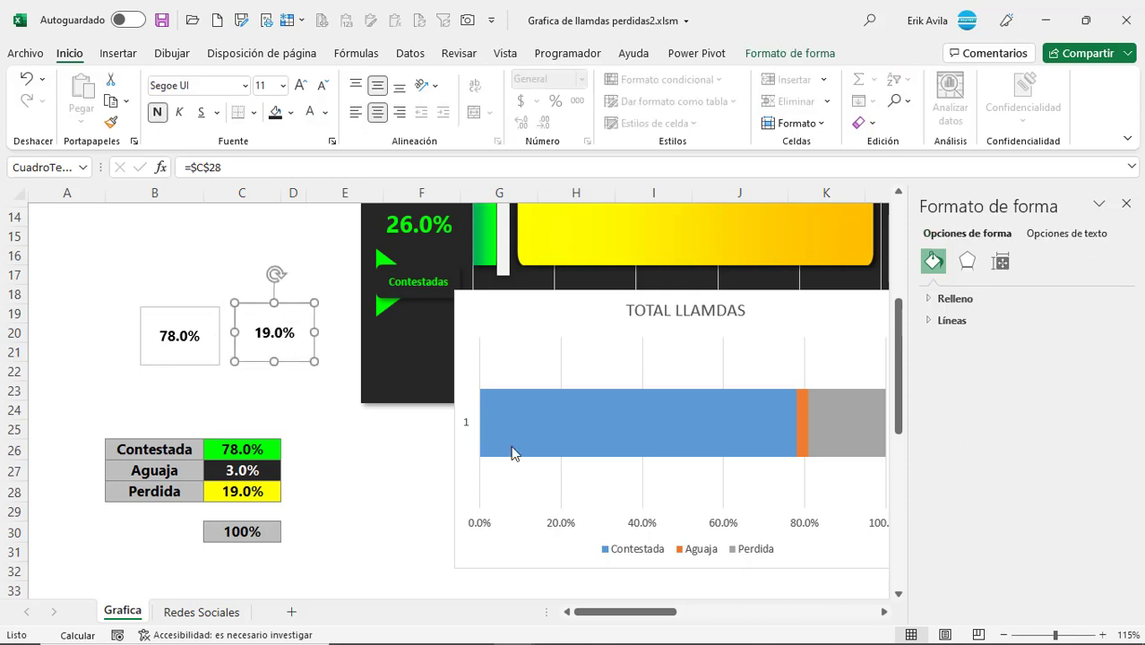
pyautogui.click(699, 606)
pyautogui.moveTo(170, 309); pyautogui.dragTo(810, 393)
pyautogui.moveTo(87, 306); pyautogui.dragTo(321, 390)
pyautogui.click(309, 476)
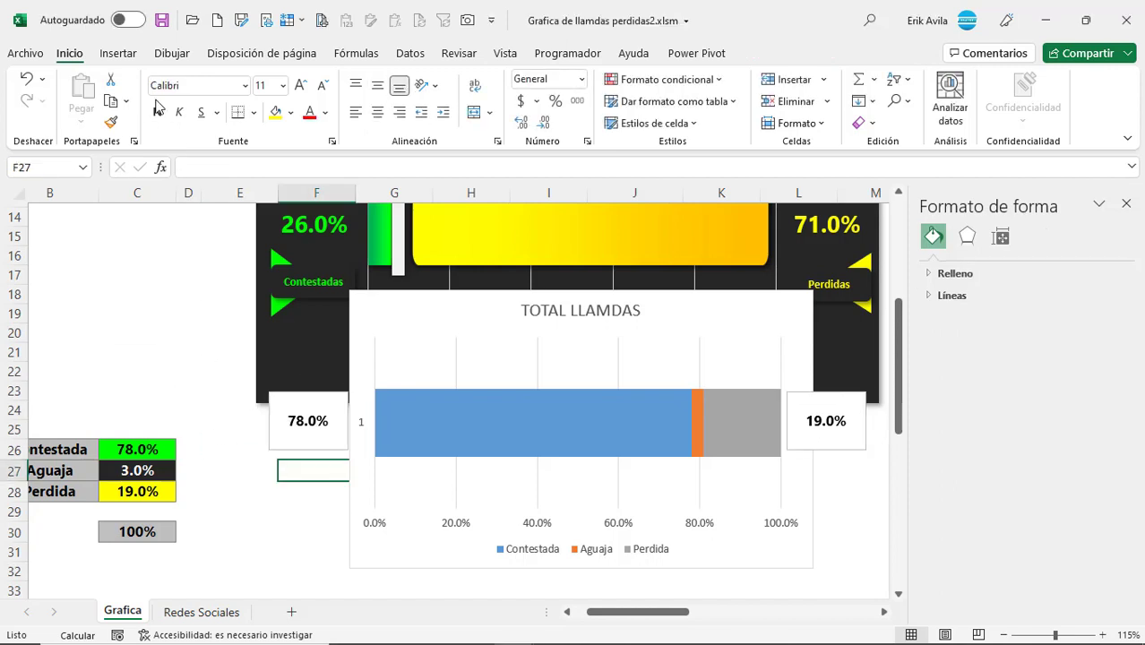
# - Draw a rounded rectangle and position it below the chart under the 78.0% label
pyautogui.click(123, 54)
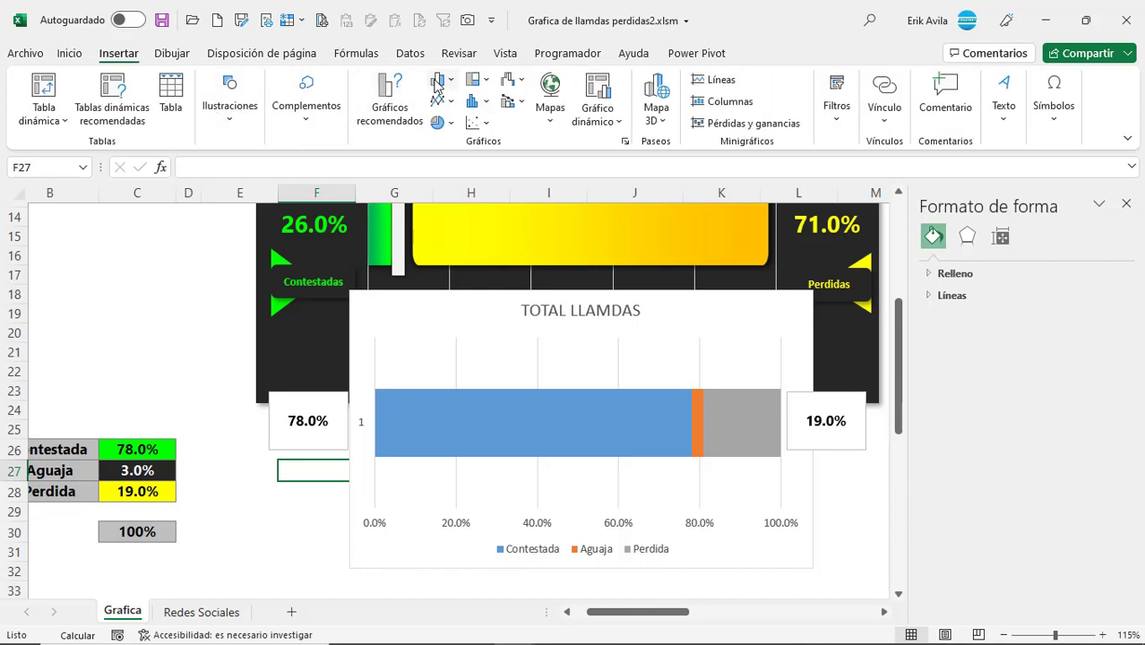
pyautogui.click(439, 83)
pyautogui.click(229, 106)
pyautogui.click(268, 174)
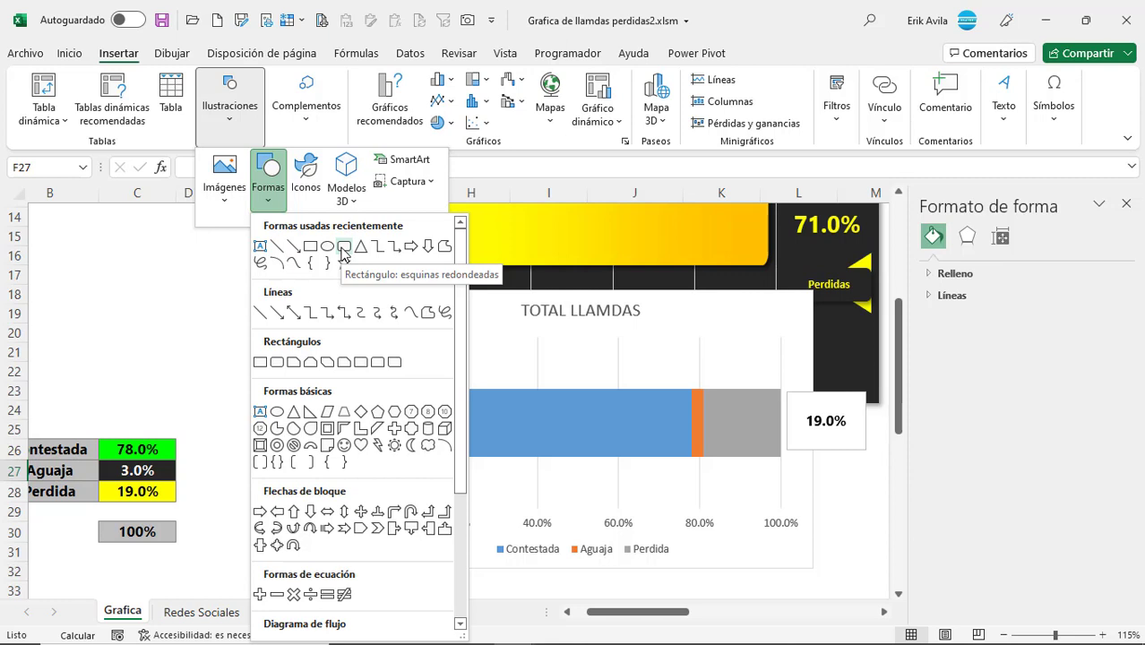
pyautogui.click(343, 254)
pyautogui.scroll(-1, 381, 372)
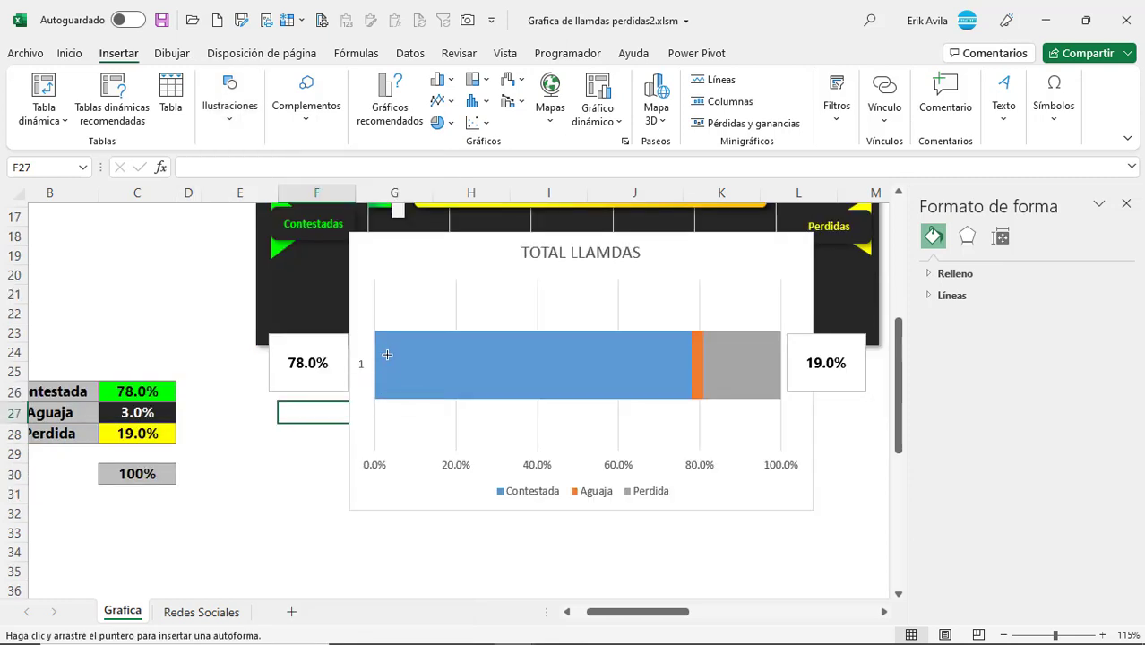
pyautogui.moveTo(382, 335)
pyautogui.mouseDown()
pyautogui.moveTo(656, 391)
pyautogui.moveTo(610, 391)
pyautogui.mouseUp()
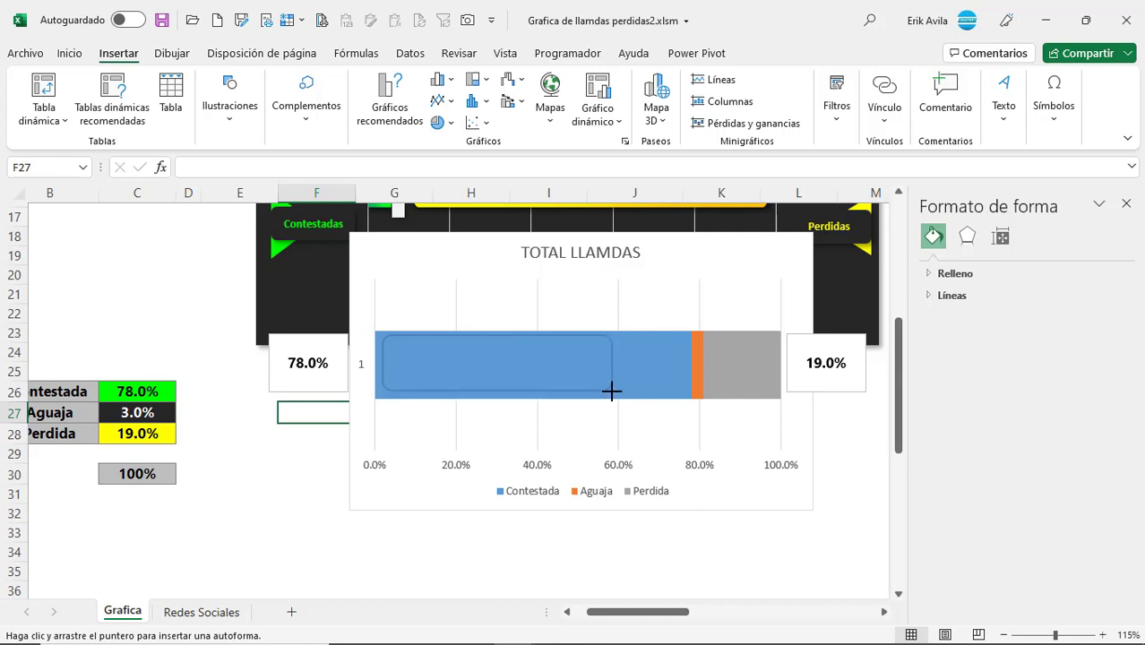
pyautogui.moveTo(611, 392); pyautogui.dragTo(611, 392)
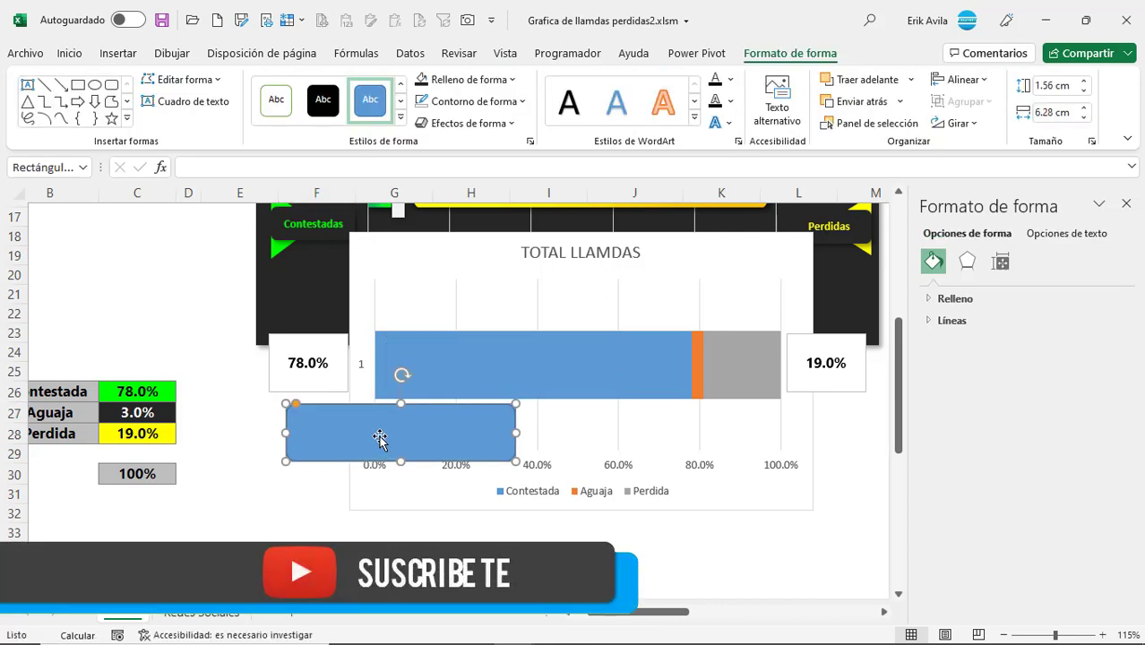
pyautogui.moveTo(380, 437); pyautogui.dragTo(333, 481)
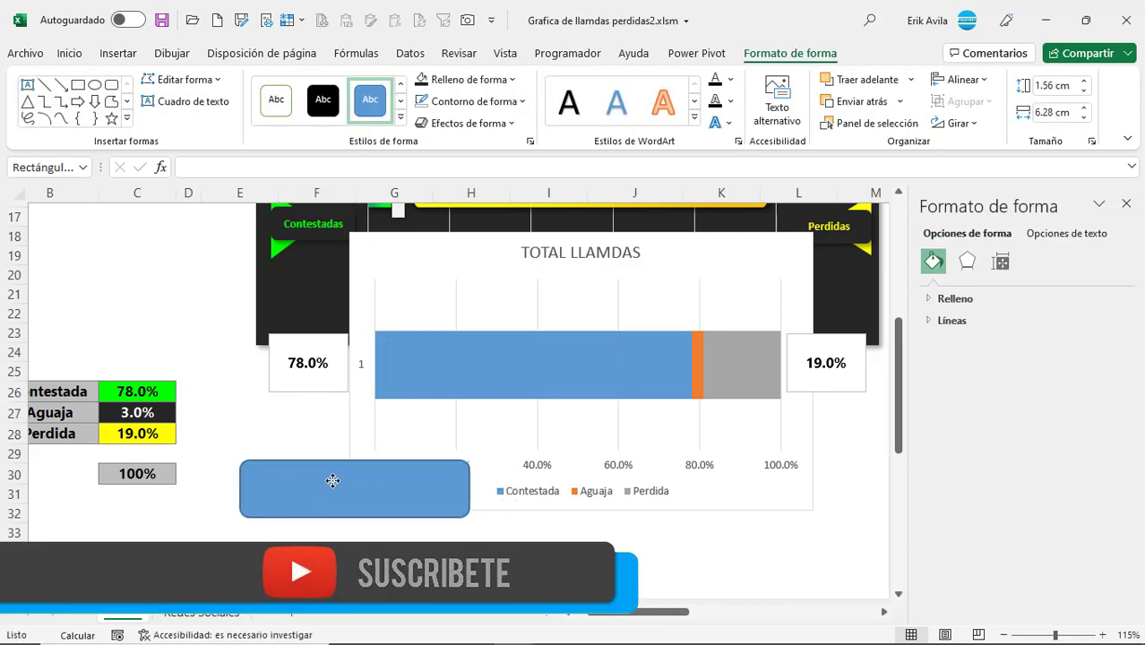
pyautogui.moveTo(333, 482); pyautogui.dragTo(319, 457)
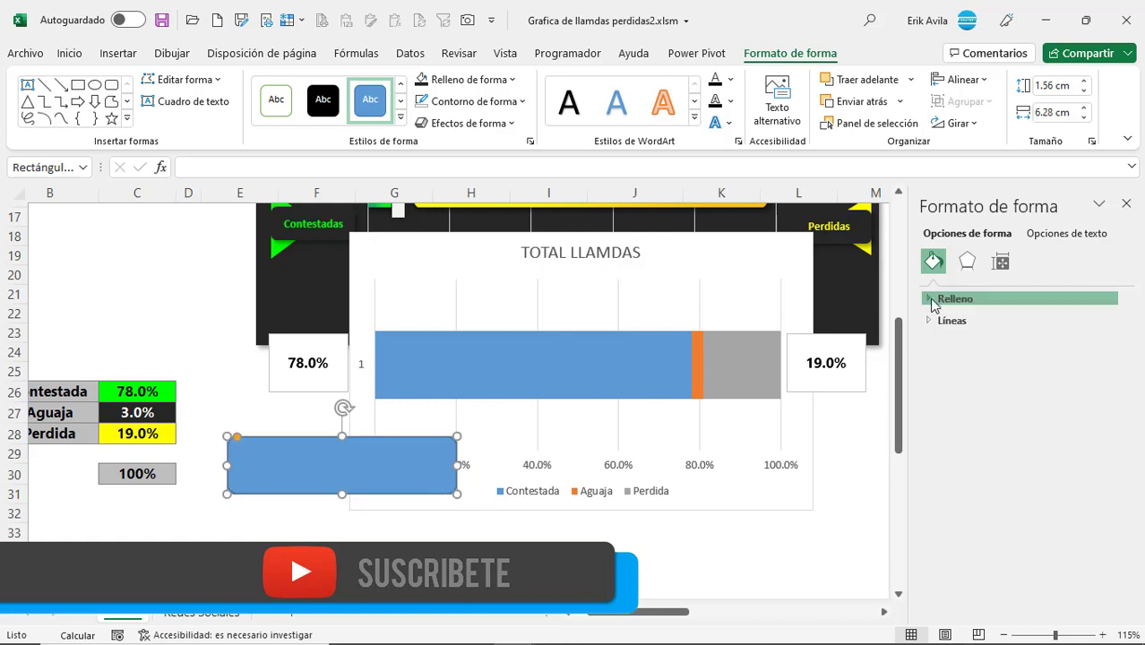
# - Give the rectangle a gradient fill with a green first stop blending into yellow
pyautogui.click(933, 301)
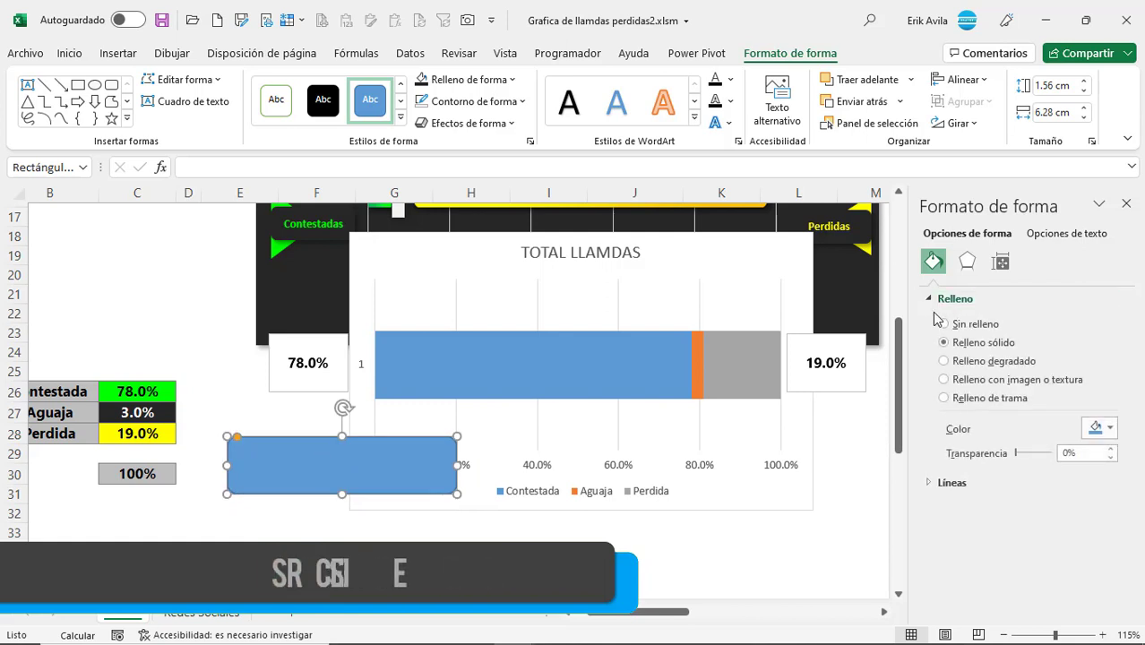
pyautogui.click(945, 361)
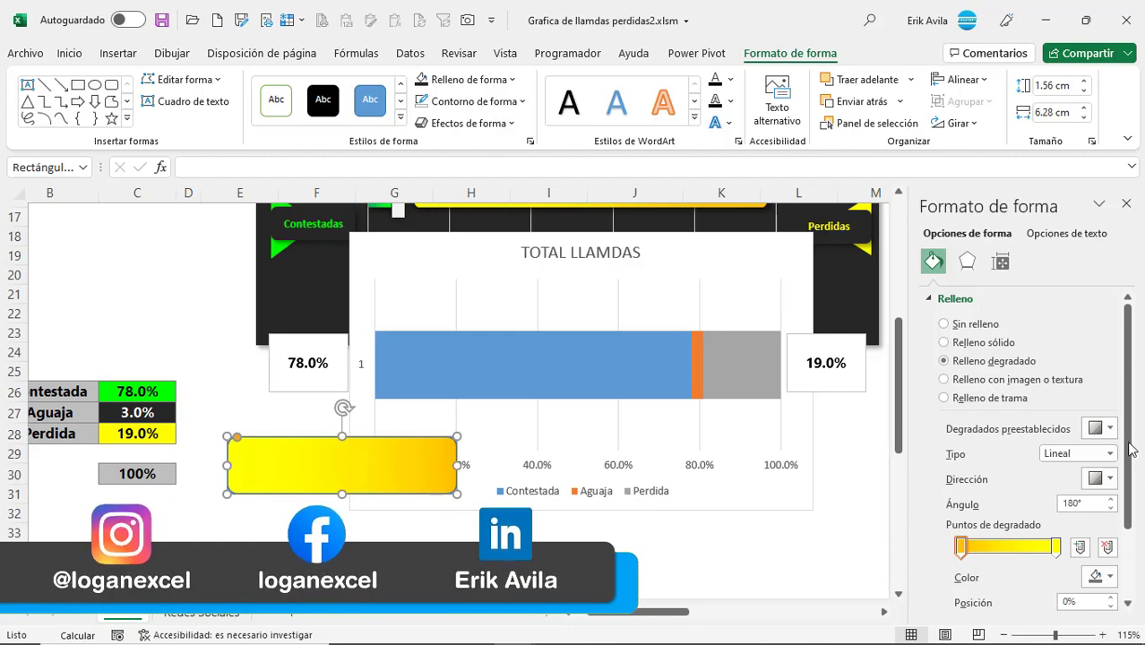
pyautogui.scroll(-3, 1131, 450)
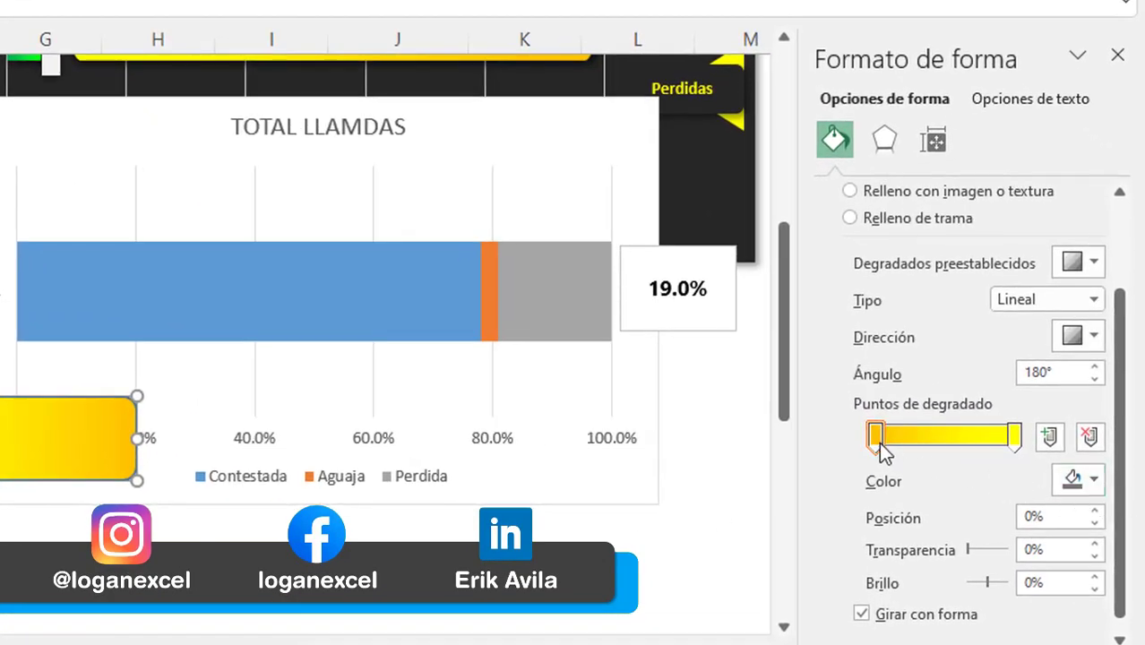
pyautogui.click(1093, 481)
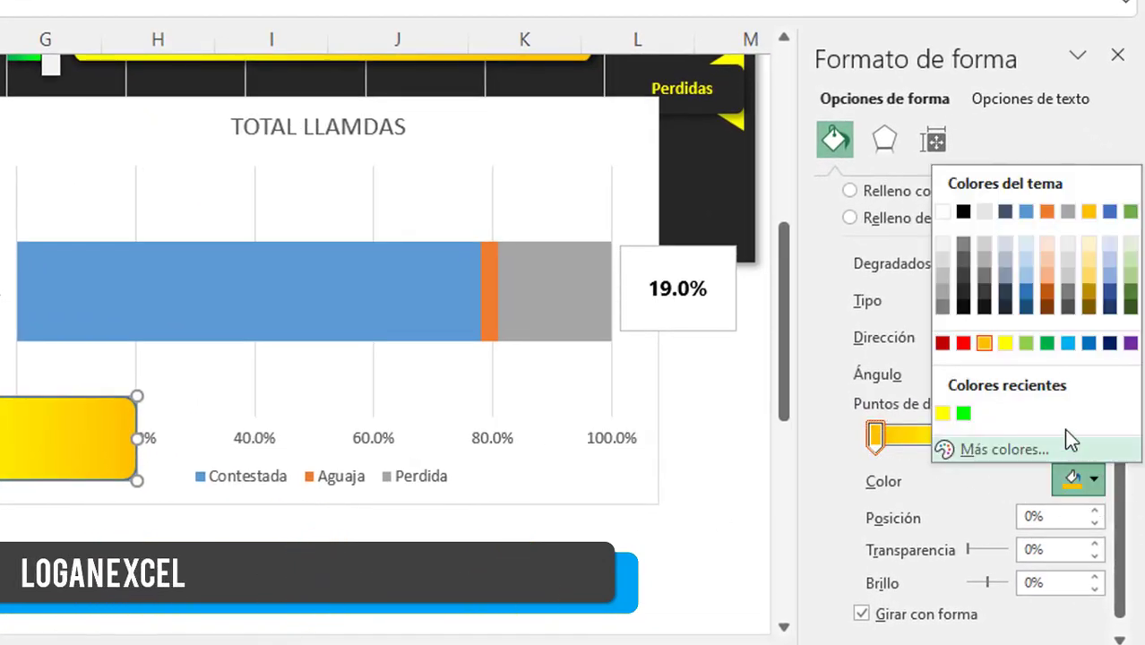
pyautogui.click(1046, 344)
pyautogui.click(1013, 436)
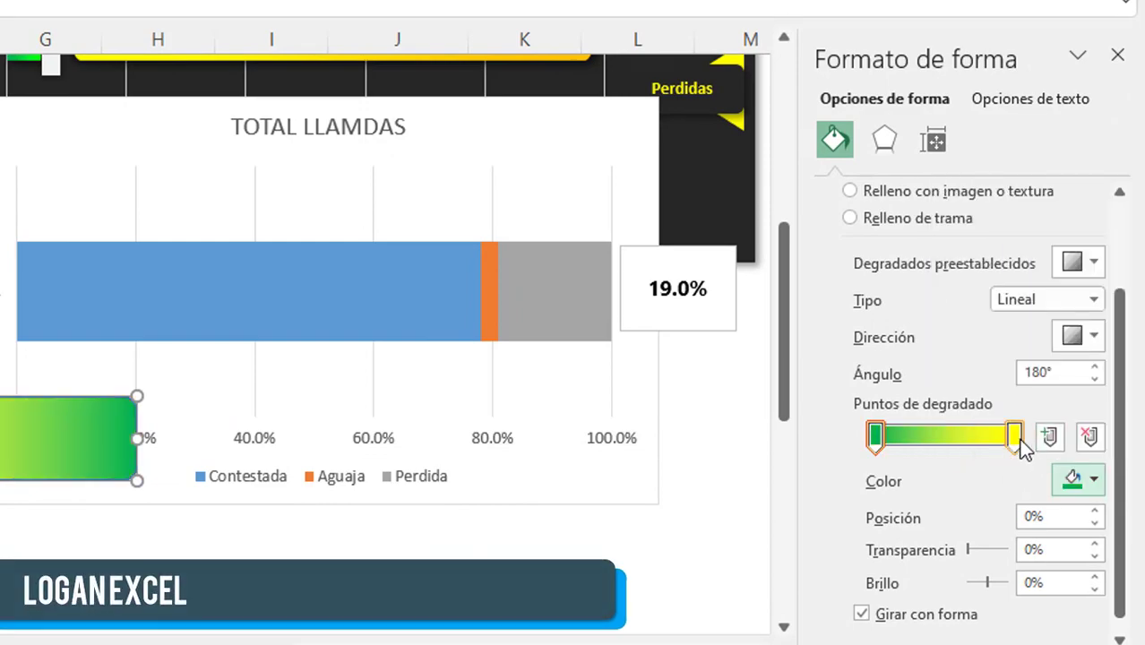
# - Make the rectangle's second gradient stop green and remove its outline
pyautogui.click(1094, 481)
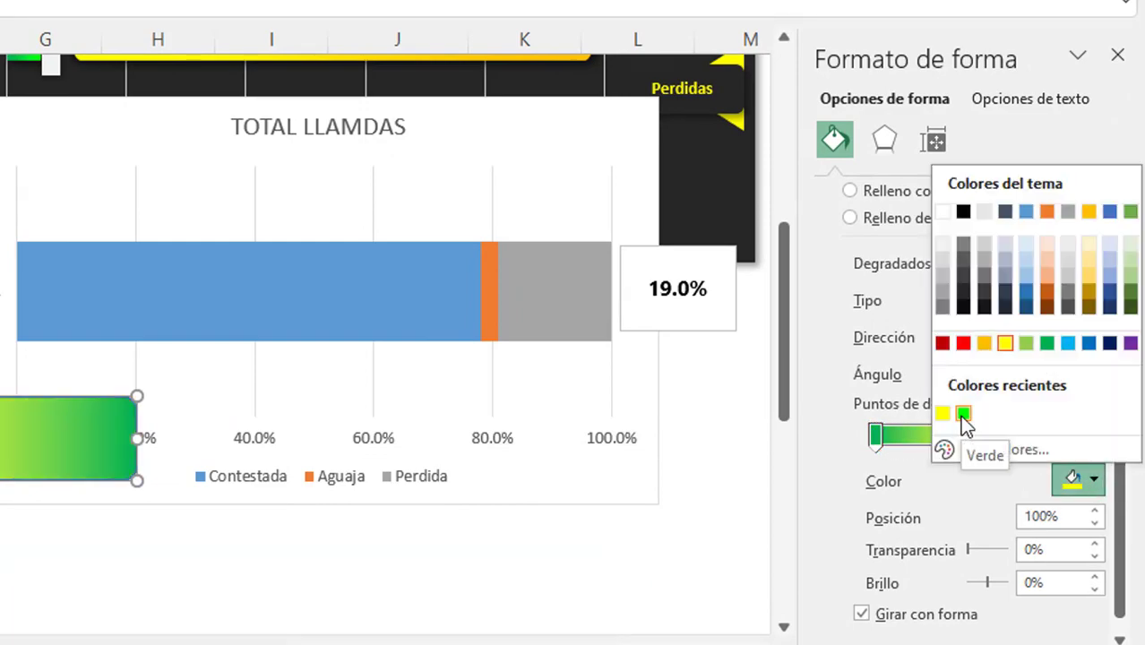
pyautogui.click(963, 414)
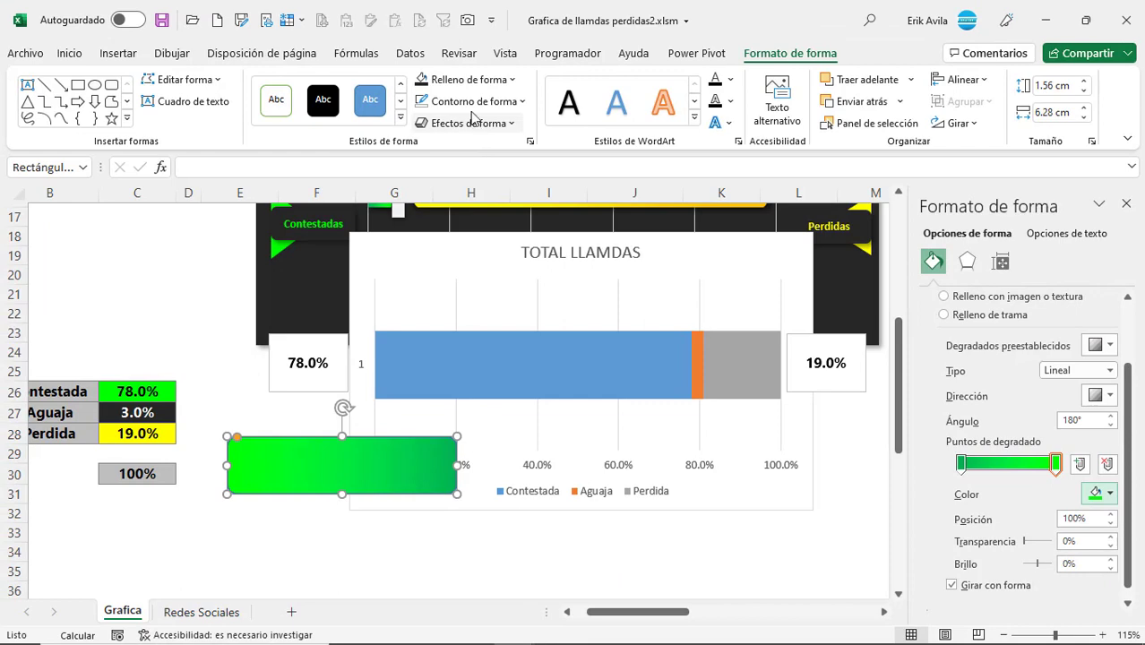
pyautogui.click(472, 102)
pyautogui.click(466, 335)
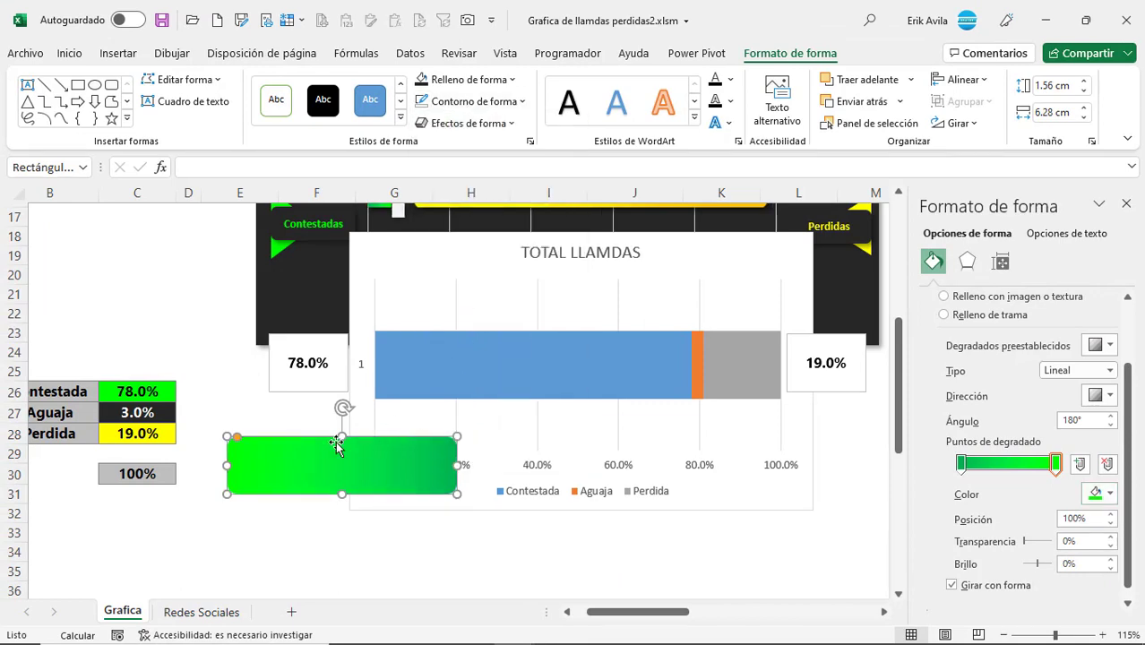
# - Reverse the gradient direction to 0° so the darker green sits on the left
pyautogui.scroll(2, 323, 457)
pyautogui.scroll(-2, 318, 464)
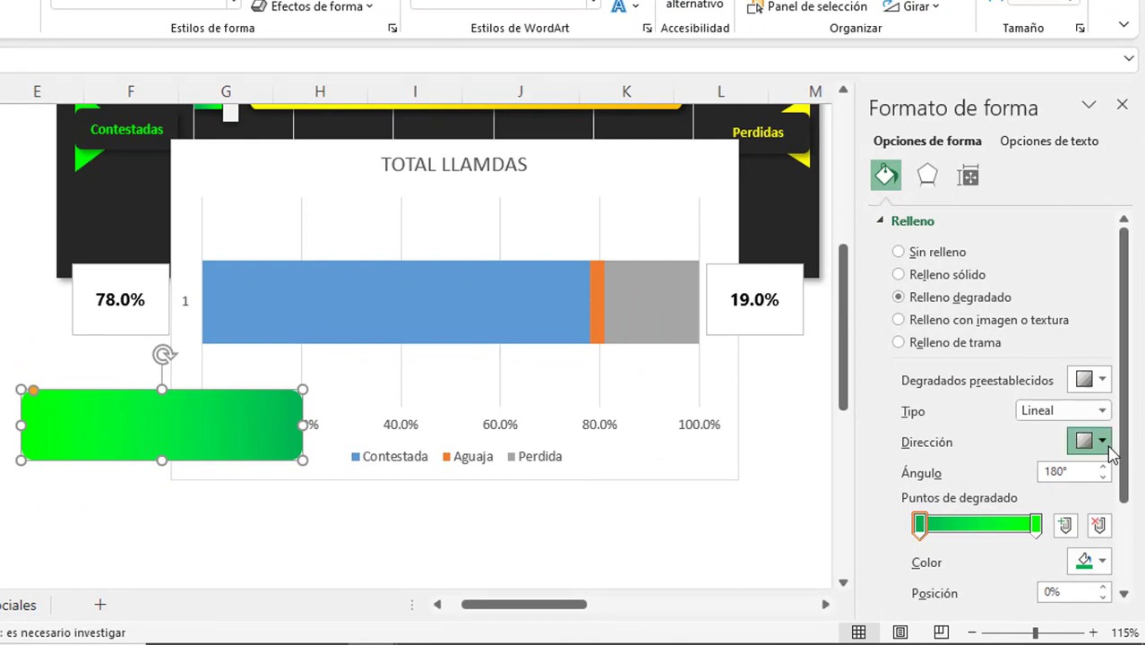
pyautogui.click(1109, 445)
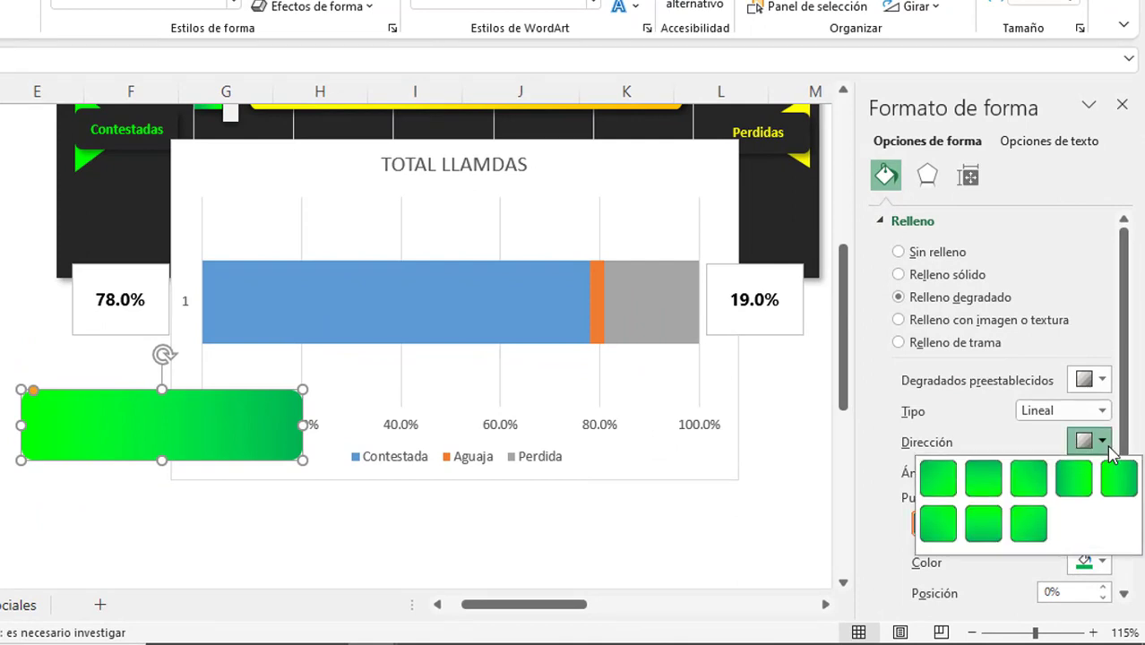
pyautogui.click(1075, 484)
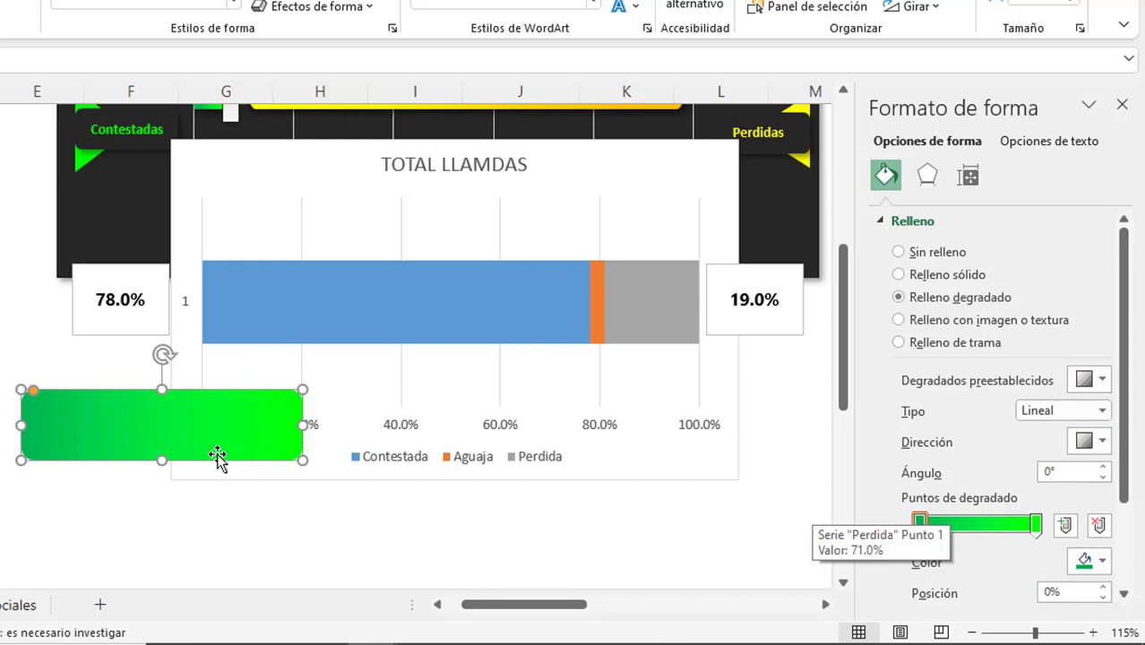
pyautogui.click(275, 506)
pyautogui.click(252, 436)
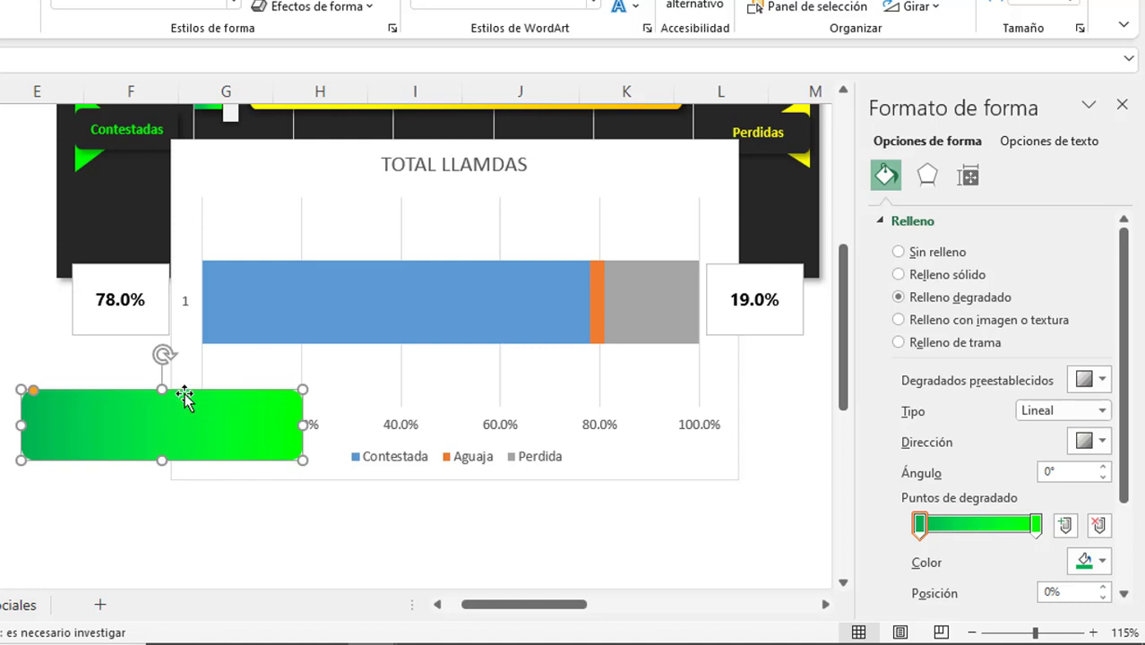
# - Duplicate the green shape and recolour the copy's gradient stops gold and yellow
pyautogui.moveTo(183, 397); pyautogui.dragTo(247, 481)
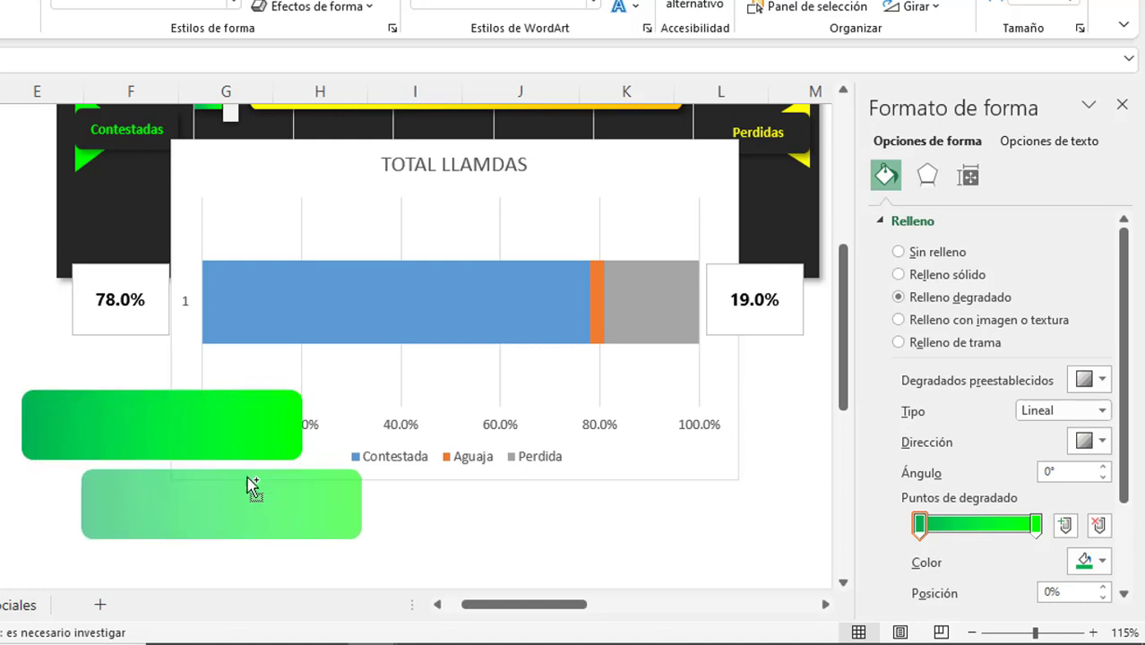
pyautogui.click(1104, 563)
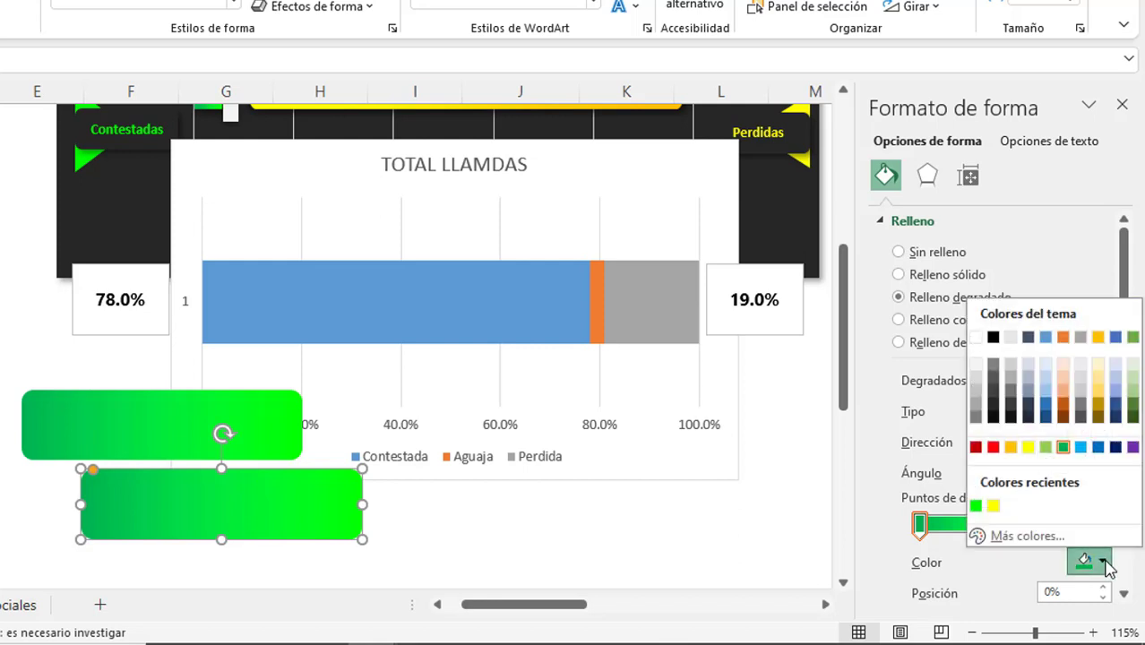
pyautogui.click(1010, 446)
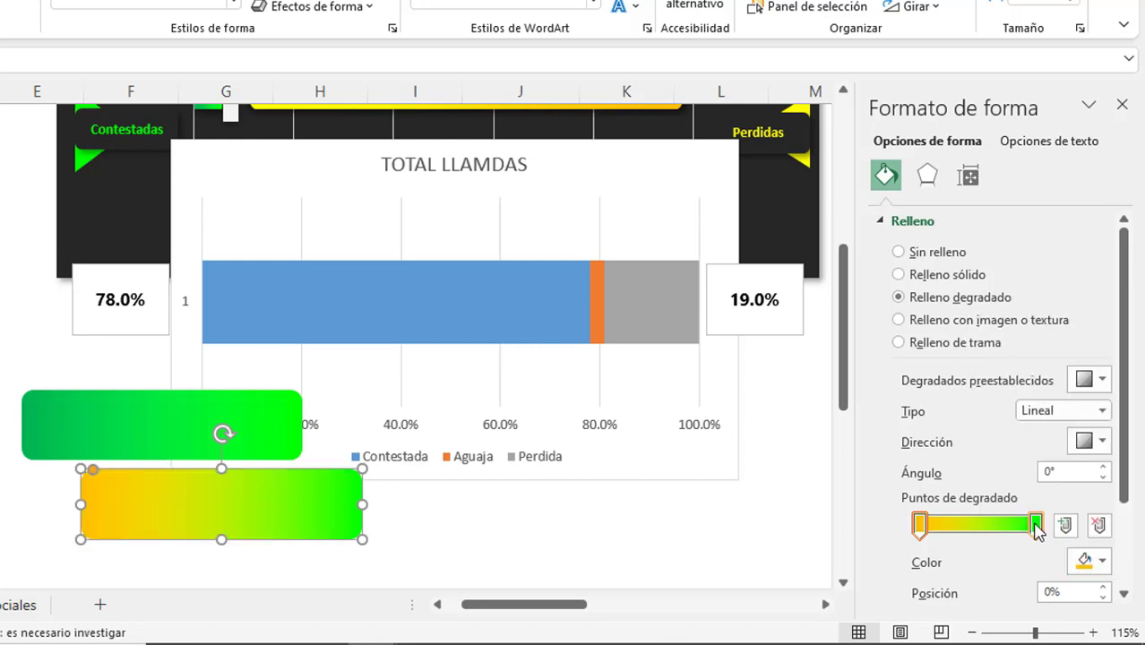
pyautogui.click(1036, 525)
pyautogui.click(1107, 567)
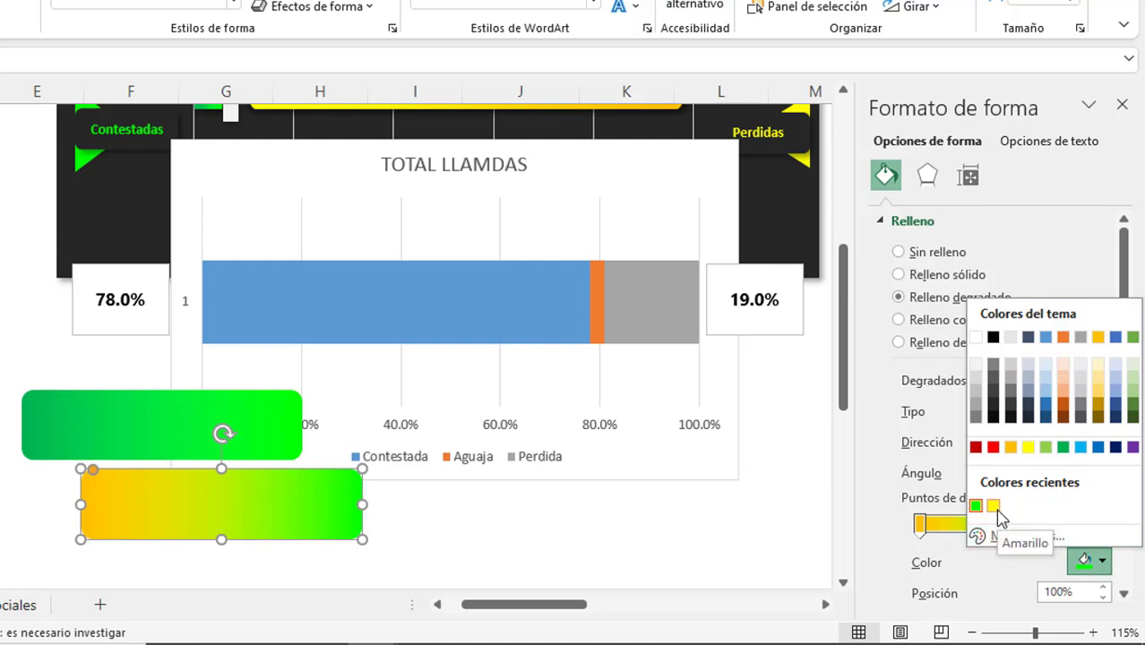
pyautogui.click(994, 506)
# - Reverse the yellow shape's gradient to 180° and place it beside the green shape
pyautogui.moveTo(266, 508); pyautogui.dragTo(351, 512)
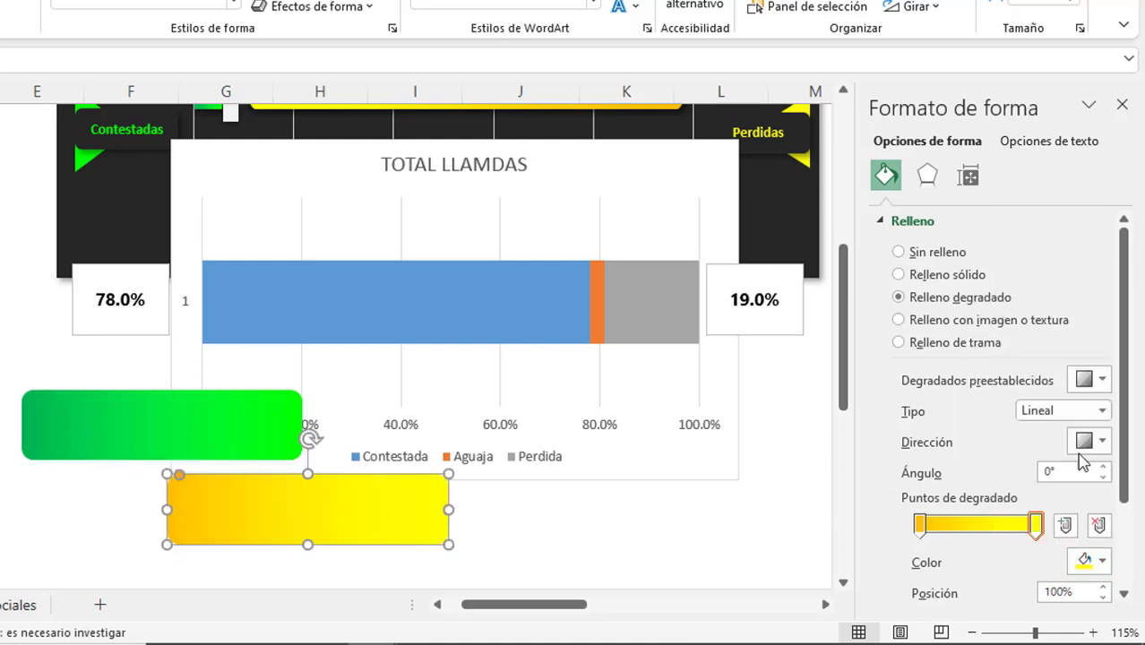
pyautogui.click(1104, 440)
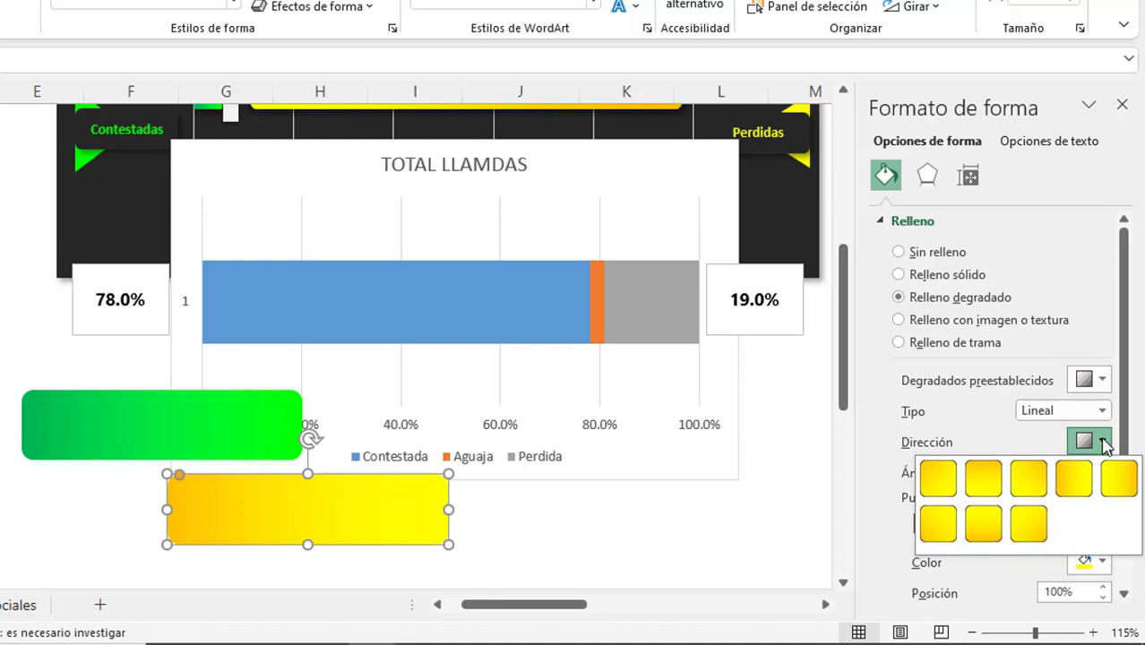
pyautogui.click(1120, 486)
pyautogui.moveTo(345, 522); pyautogui.dragTo(536, 439)
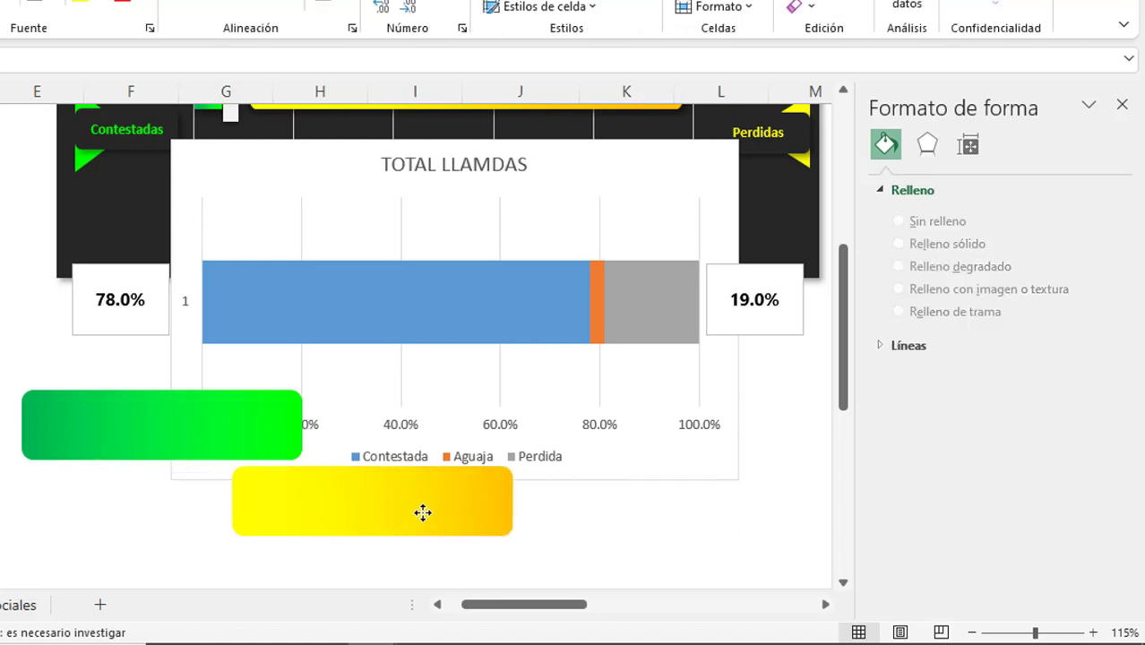
# - Duplicate the green shape as a narrow bar with both gradient stops Blanco, Fondo 1, Oscuro 5%
pyautogui.click(249, 442)
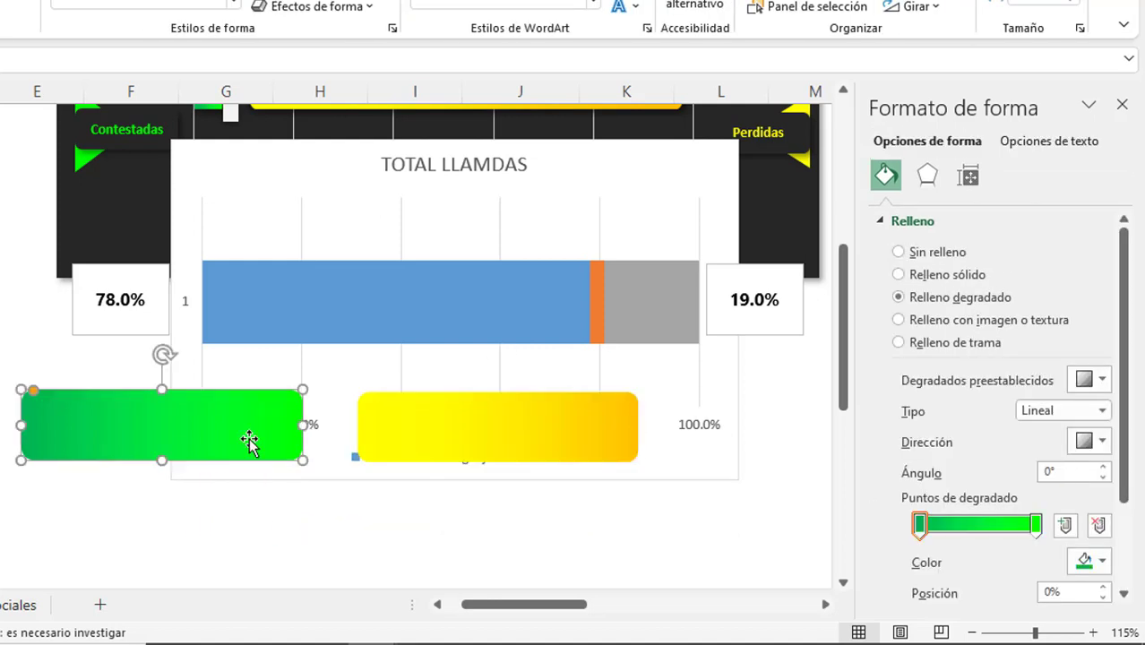
pyautogui.keyDown('ctrl'); pyautogui.moveTo(243, 439); pyautogui.dragTo(340, 512); pyautogui.keyUp('ctrl')
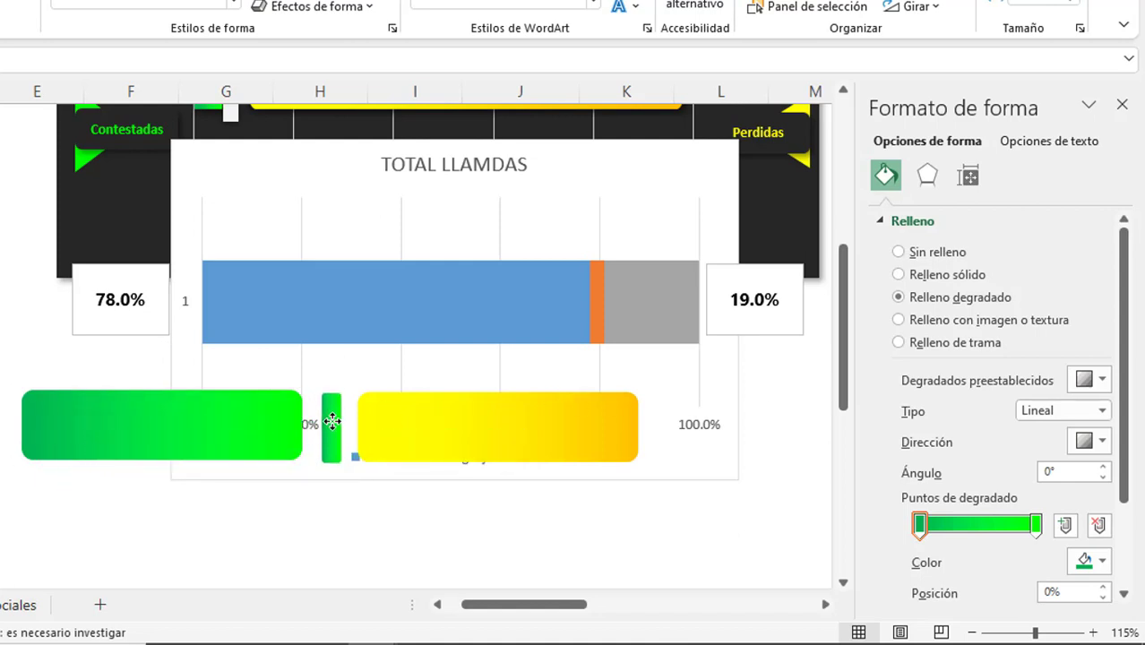
pyautogui.click(332, 422)
pyautogui.click(1091, 562)
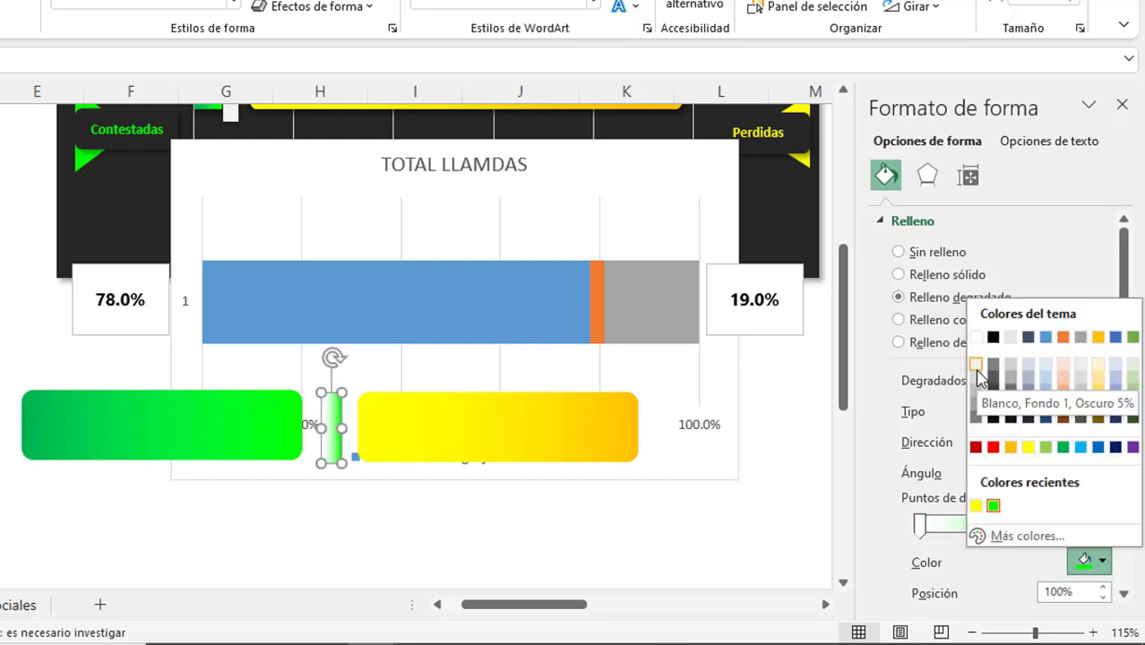
pyautogui.click(965, 520)
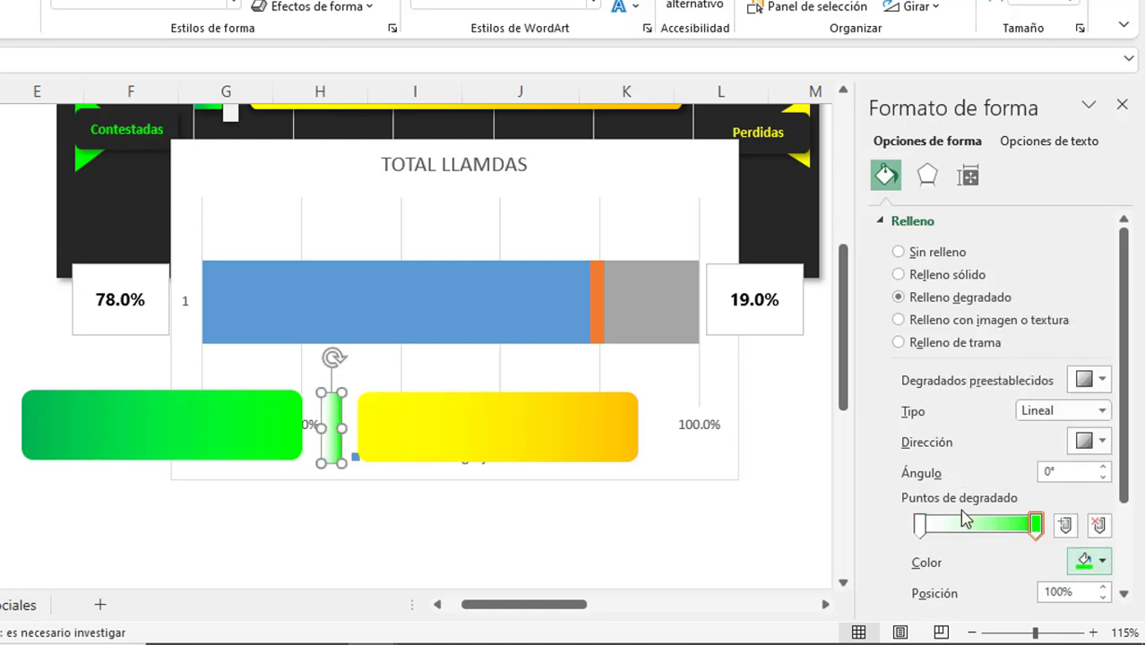
pyautogui.click(1102, 562)
pyautogui.click(320, 530)
# - Select the green gradient shape and copy it with Ctrl+C
pyautogui.click(203, 436)
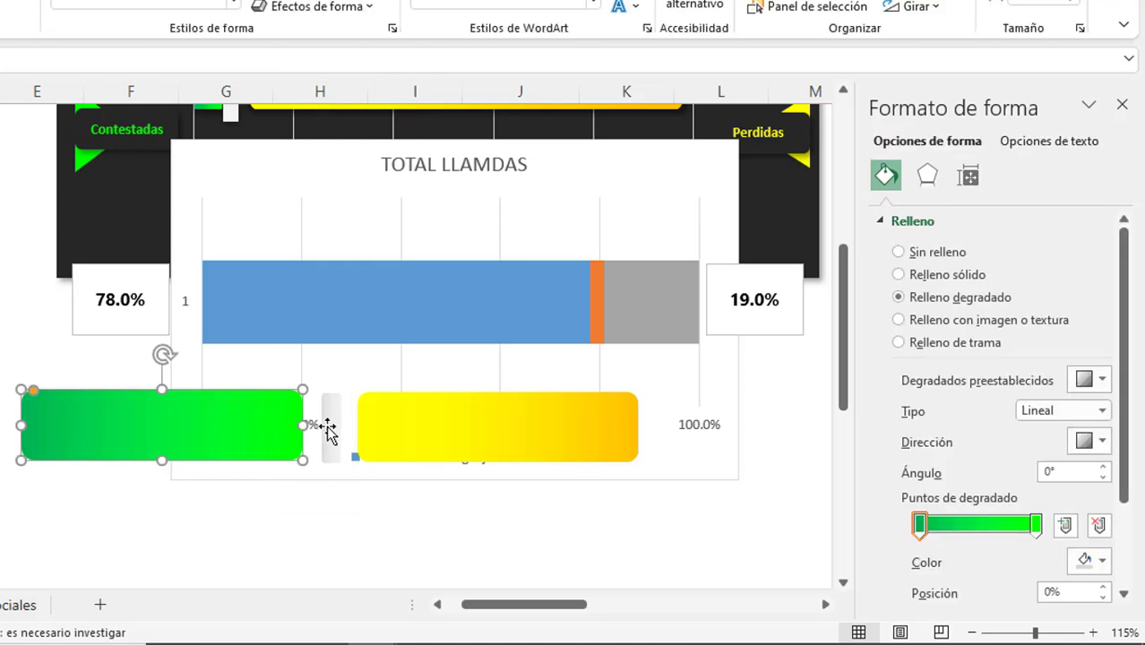
pyautogui.click(328, 427)
pyautogui.click(429, 440)
pyautogui.click(289, 448)
pyautogui.click(308, 555)
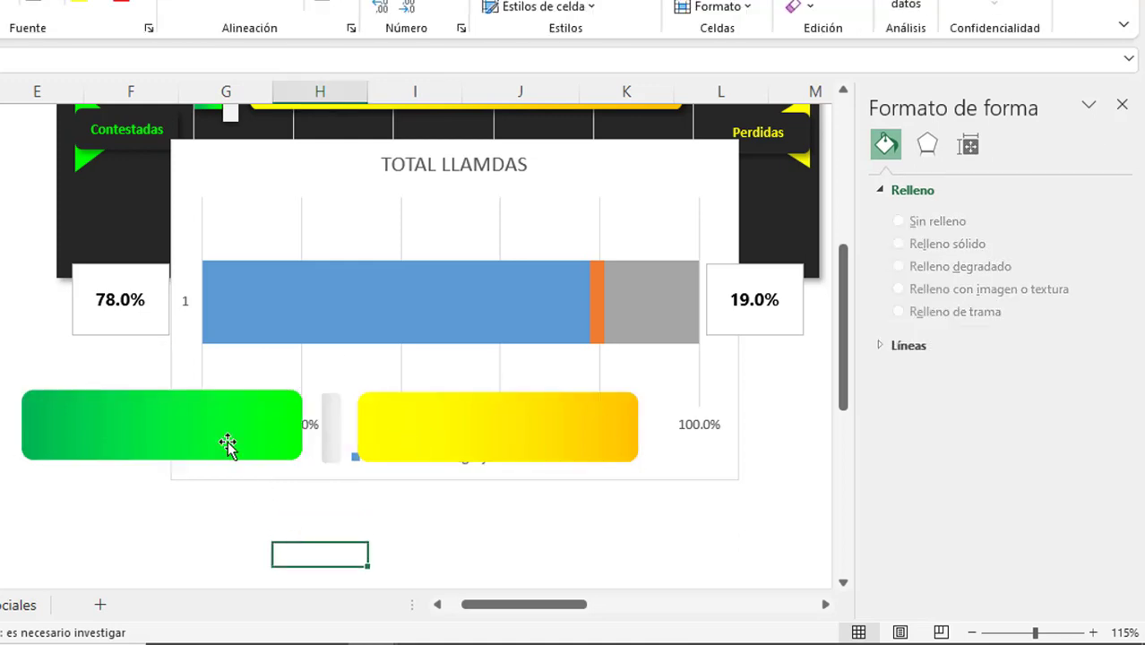
pyautogui.click(222, 442)
pyautogui.hotkey('ctrl', 'c')
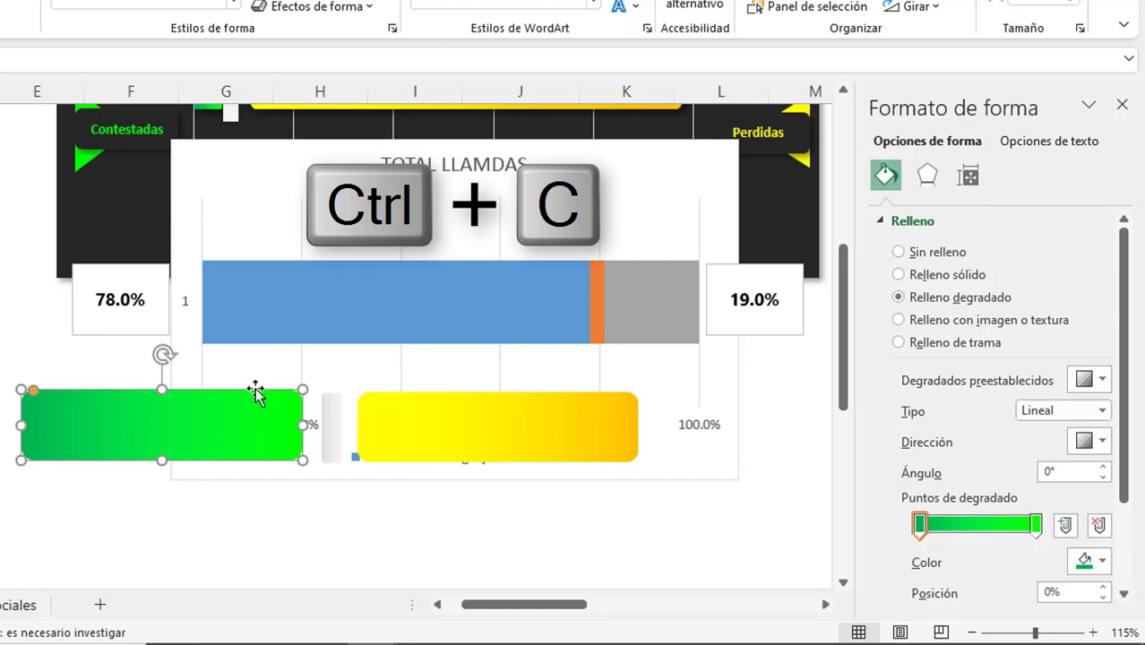
# - Fill the Contestada, Perdida and Aguaja bars with the green, yellow and light-grey gradient shapes
pyautogui.click(294, 320)
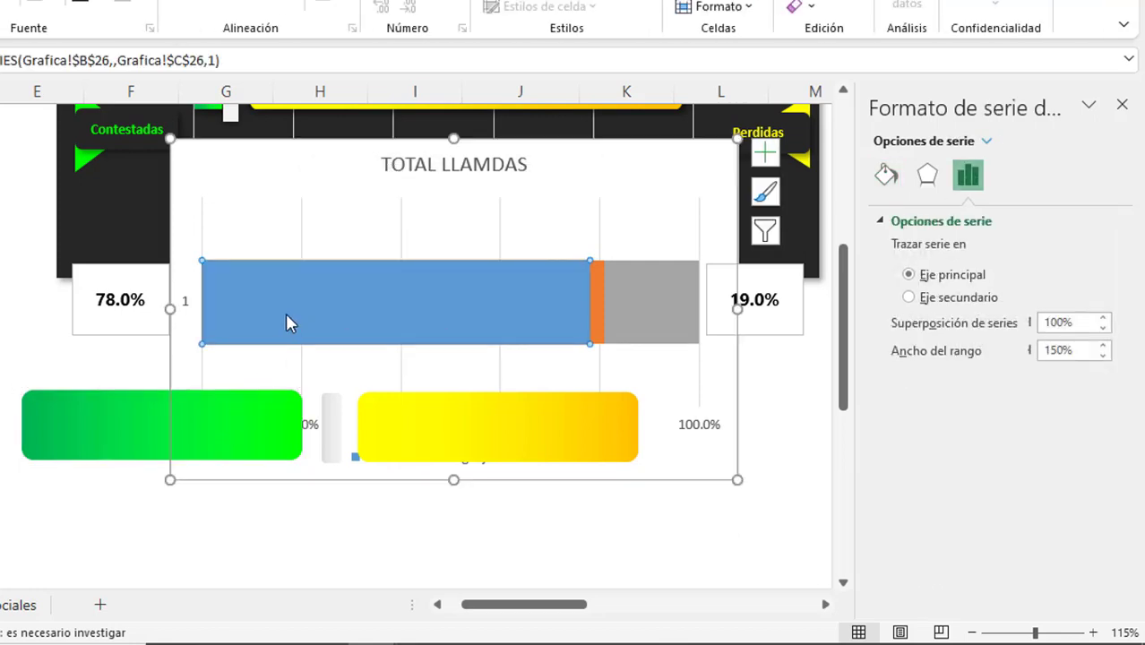
pyautogui.click(286, 315)
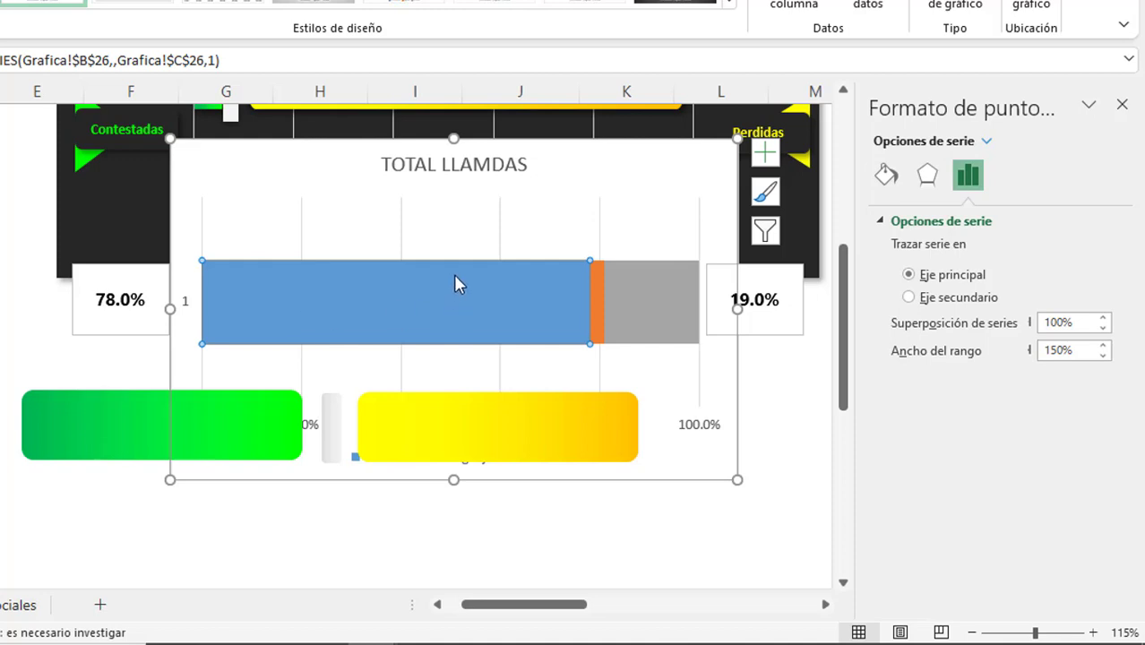
pyautogui.hotkey('ctrl', 'v')
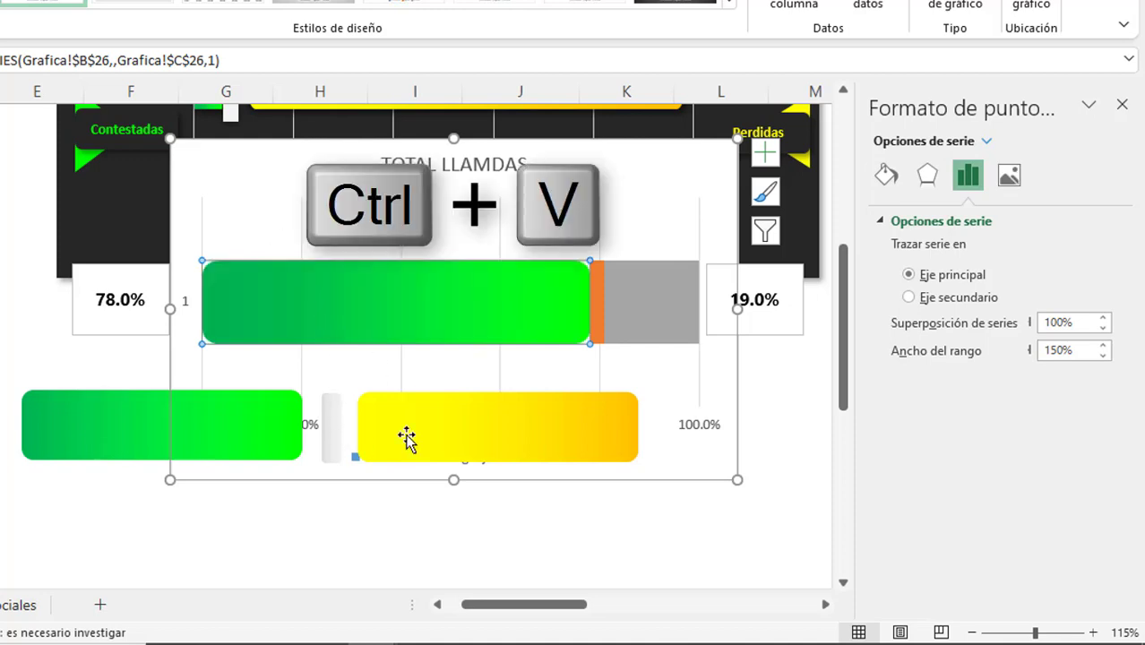
pyautogui.click(550, 405)
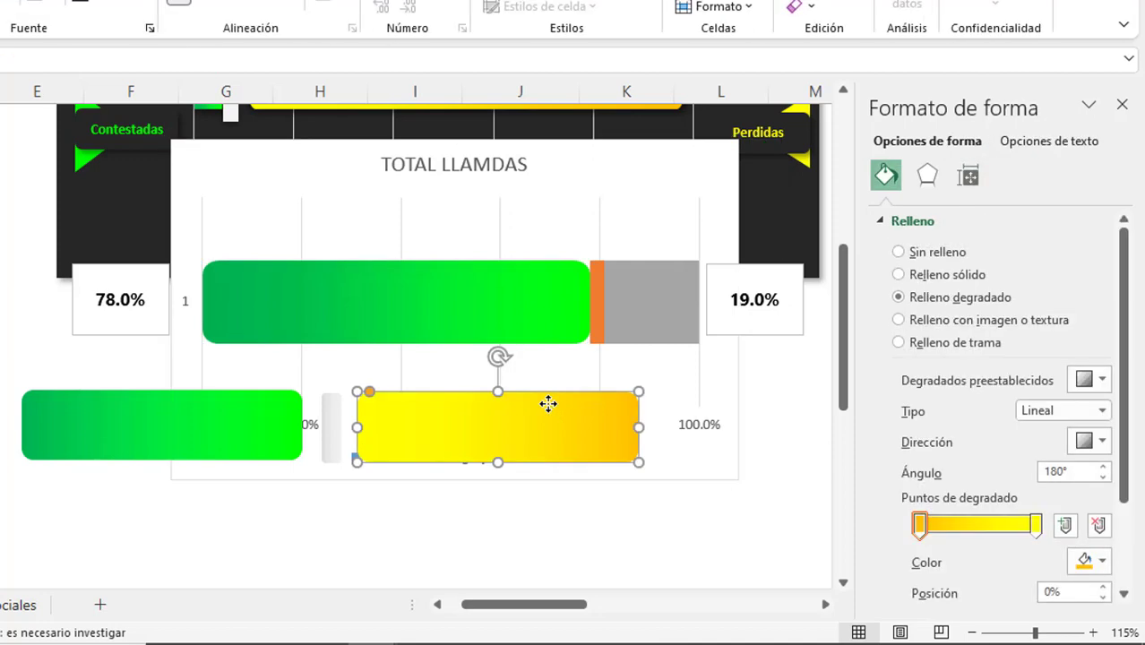
pyautogui.click(664, 309)
pyautogui.click(664, 309)
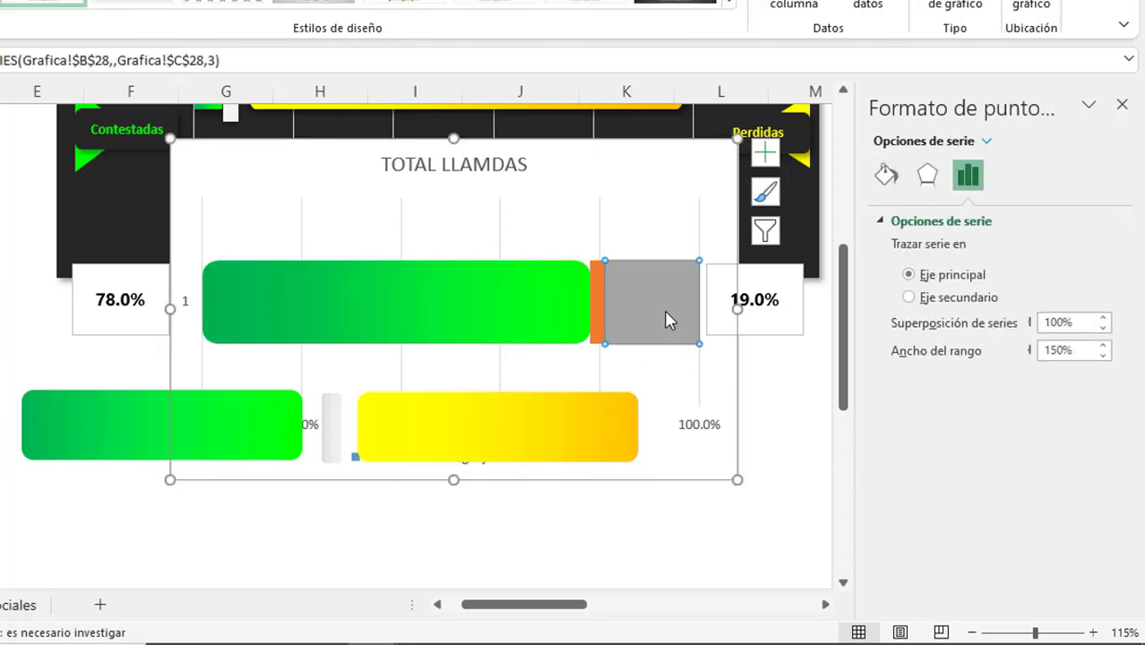
pyautogui.hotkey('ctrl', 'v')
pyautogui.click(330, 434)
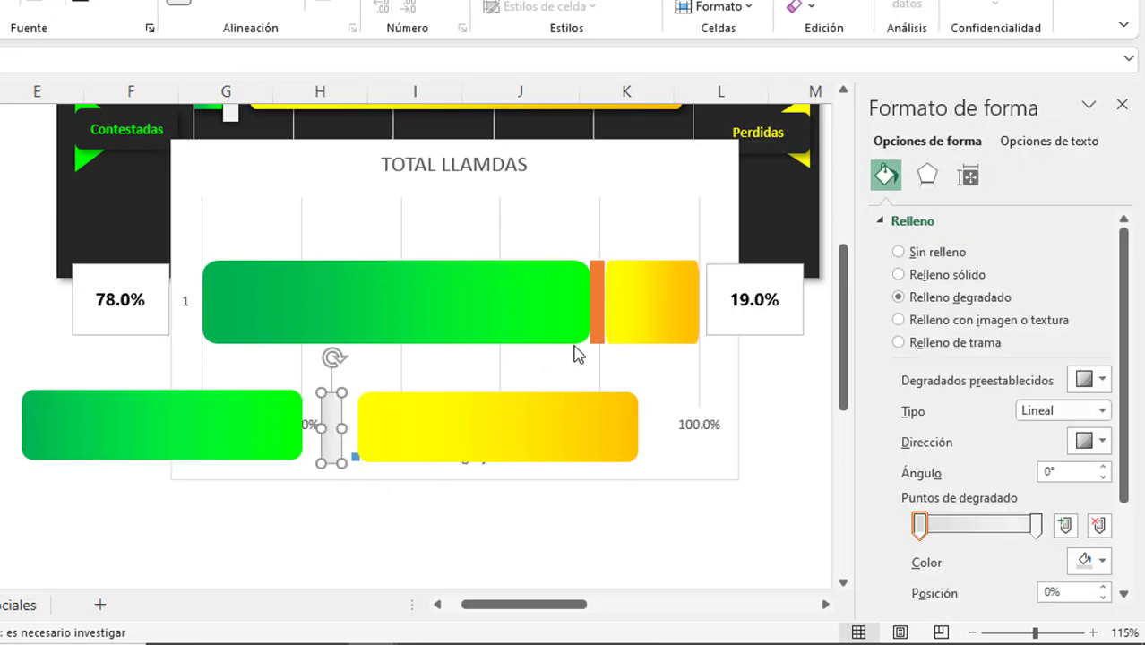
pyautogui.click(603, 320)
pyautogui.click(602, 320)
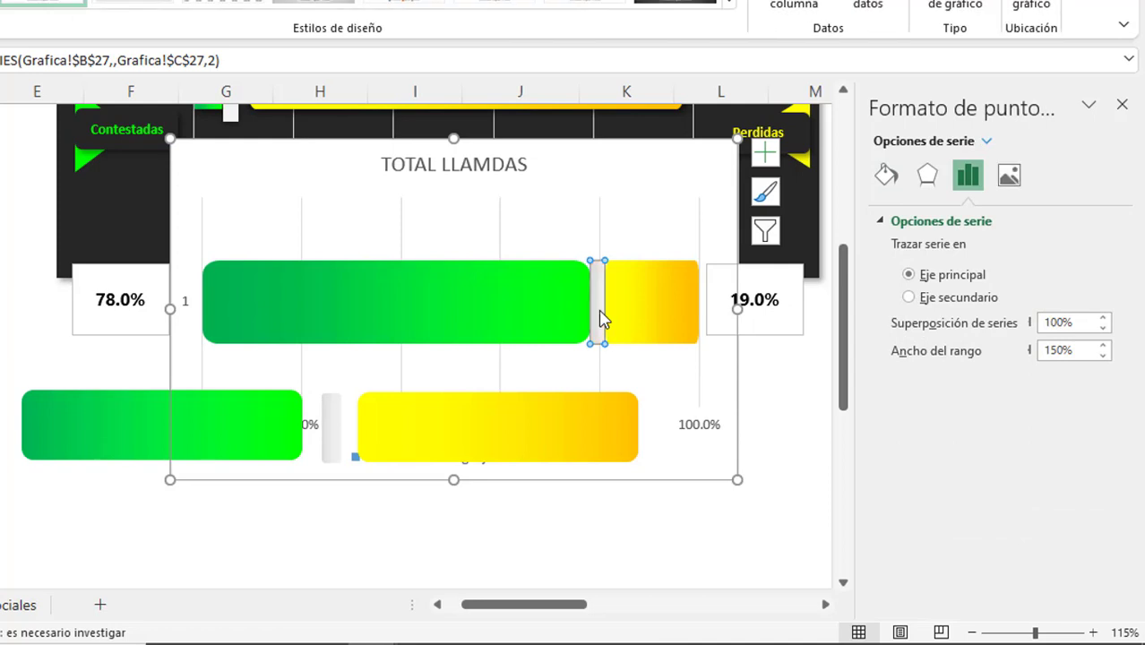
# - Move the green, light-grey and yellow template shapes together below the chart
pyautogui.click(429, 529)
pyautogui.click(199, 429)
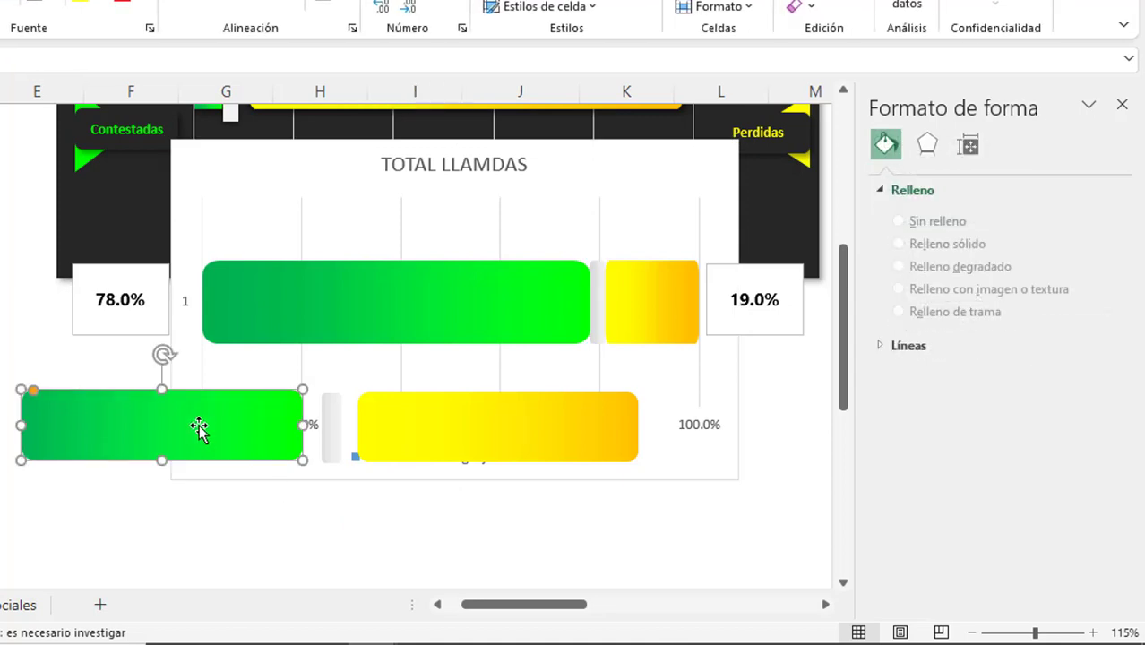
pyautogui.keyDown('shift'); pyautogui.click(330, 426); pyautogui.keyUp('shift')
pyautogui.keyDown('shift'); pyautogui.click(450, 437); pyautogui.keyUp('shift')
pyautogui.moveTo(450, 437); pyautogui.dragTo(525, 555)
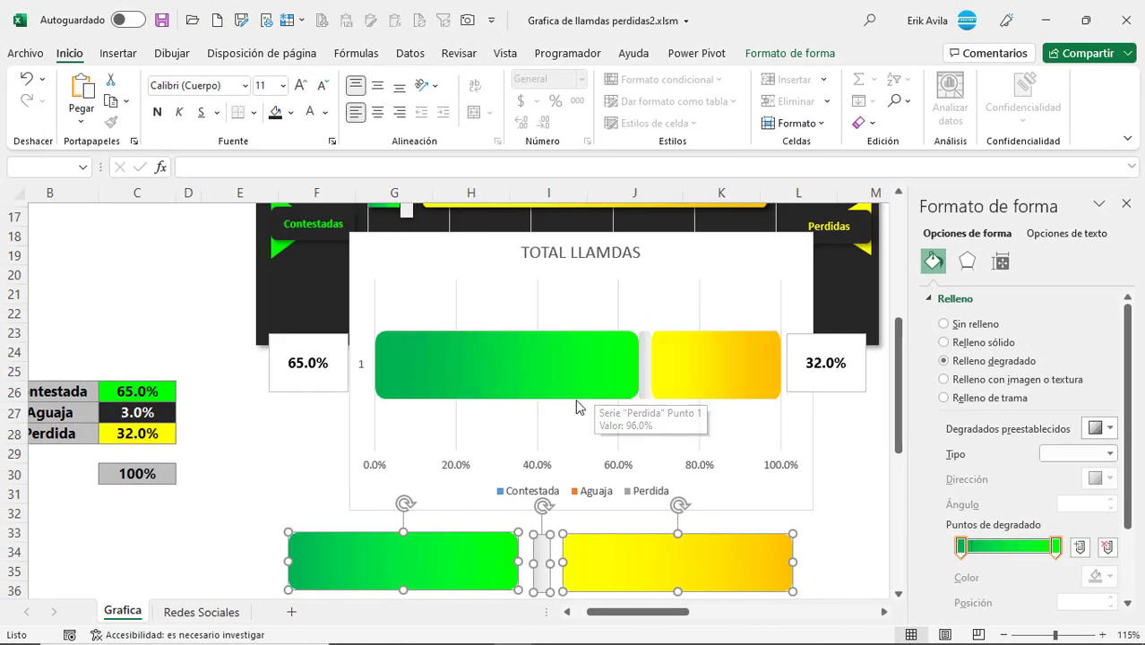
# - Give the chart area a dark grey fill with no outline
pyautogui.click(535, 234)
pyautogui.click(560, 240)
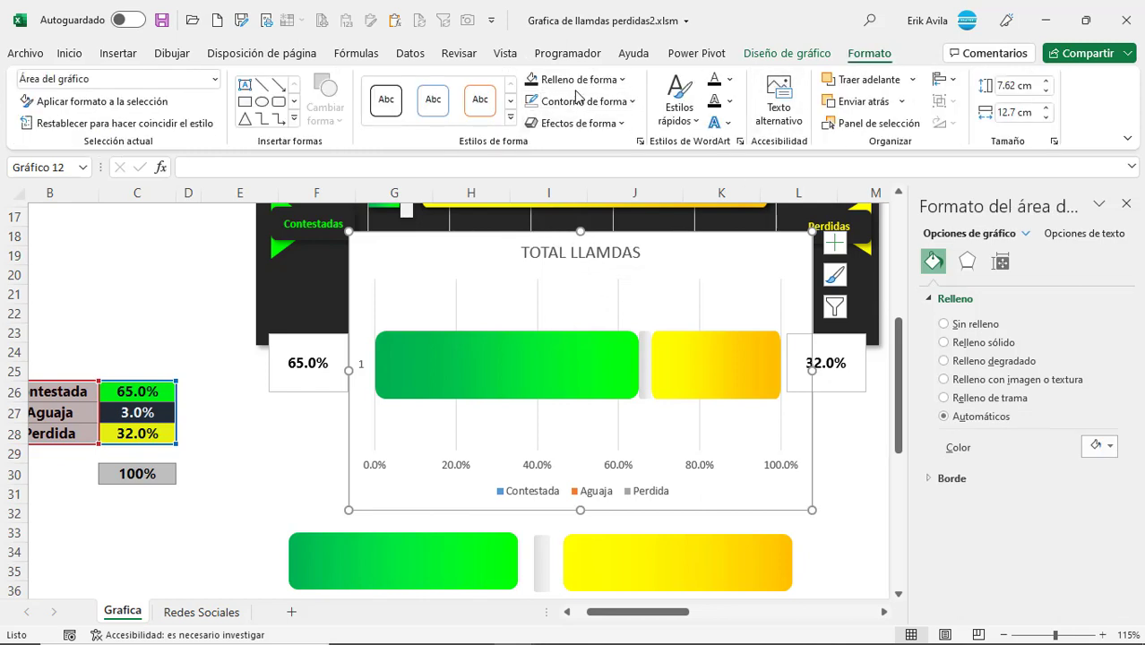
pyautogui.click(581, 79)
pyautogui.click(546, 208)
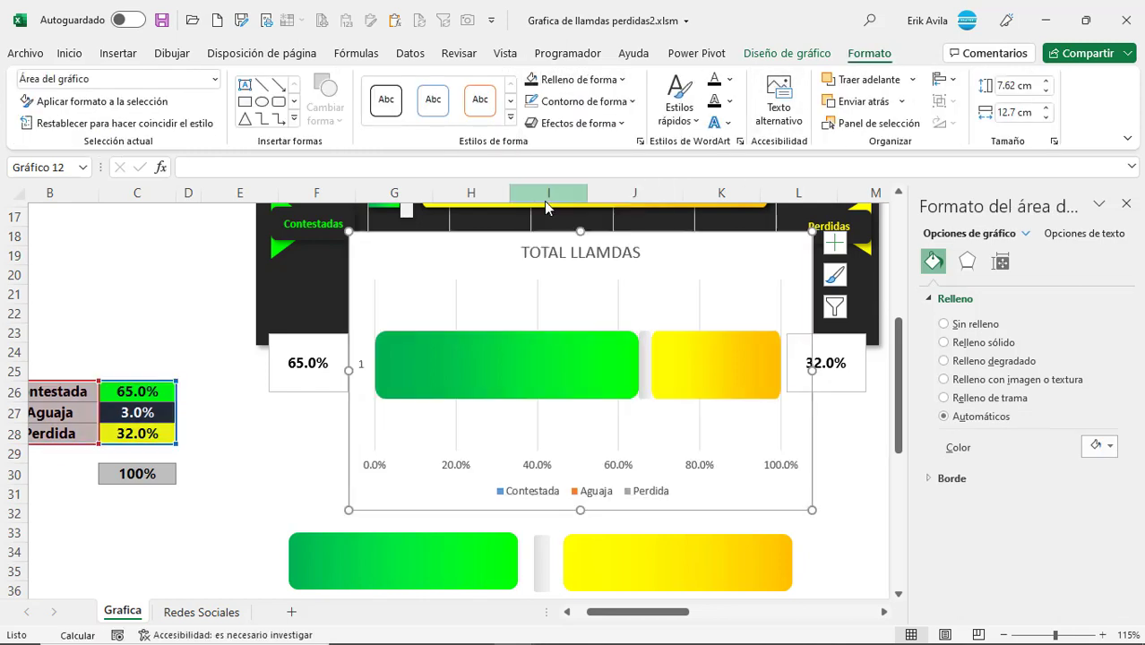
pyautogui.click(560, 102)
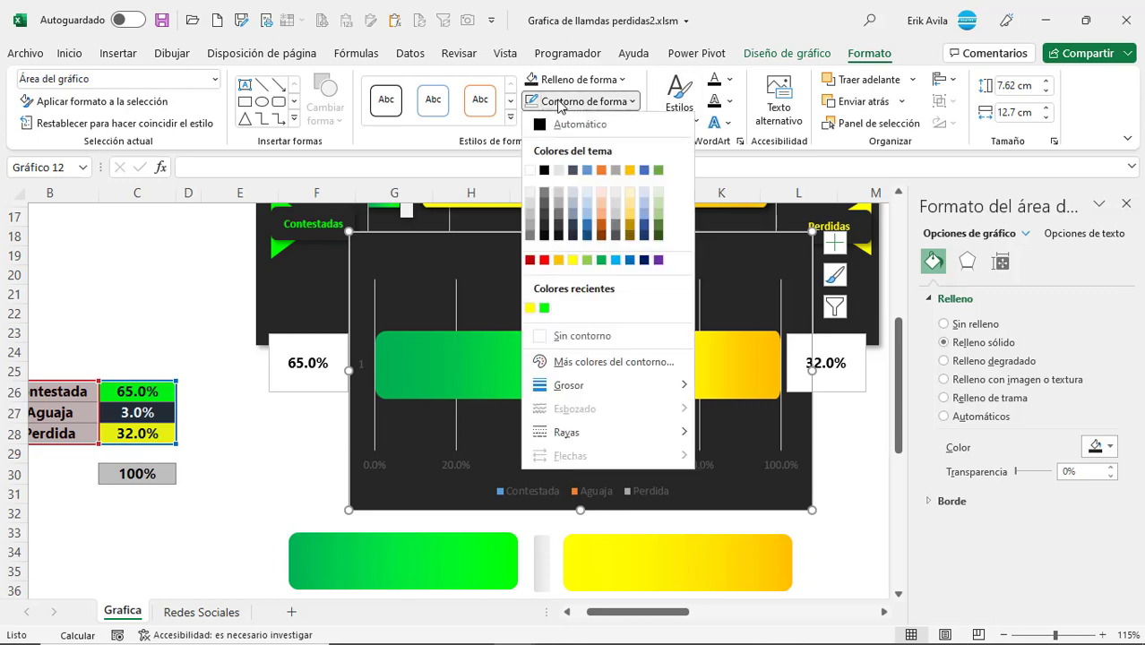
pyautogui.click(557, 335)
pyautogui.press('Escape')
# - Delete the chart legend, then select the chart title for font colouring
pyautogui.click(520, 496)
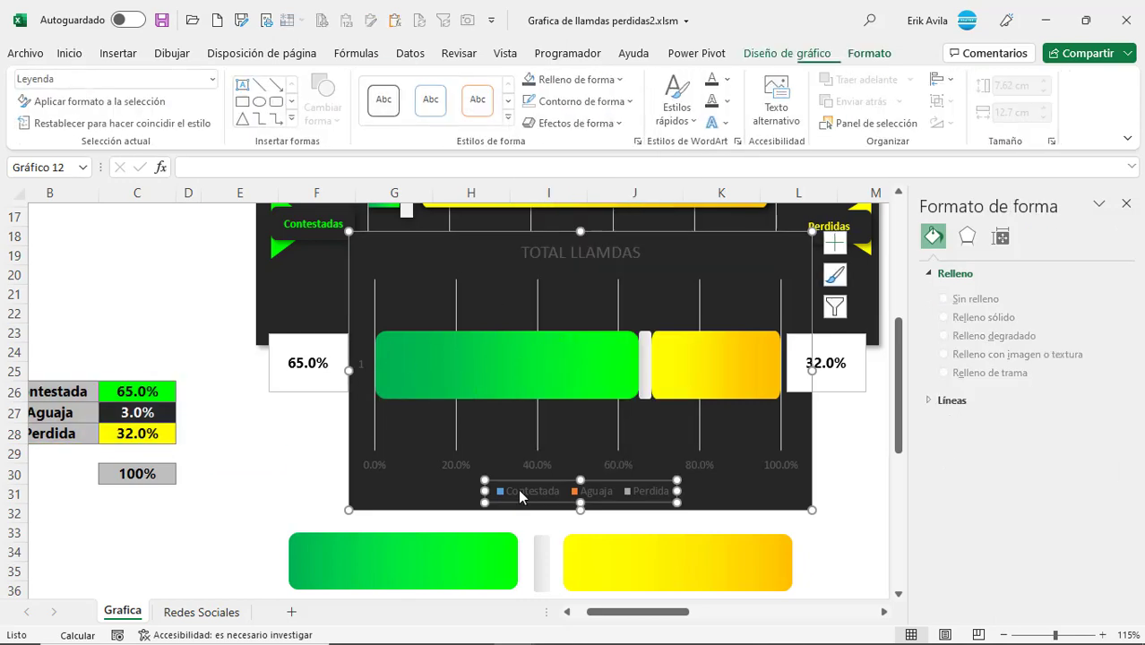
pyautogui.press('Delete')
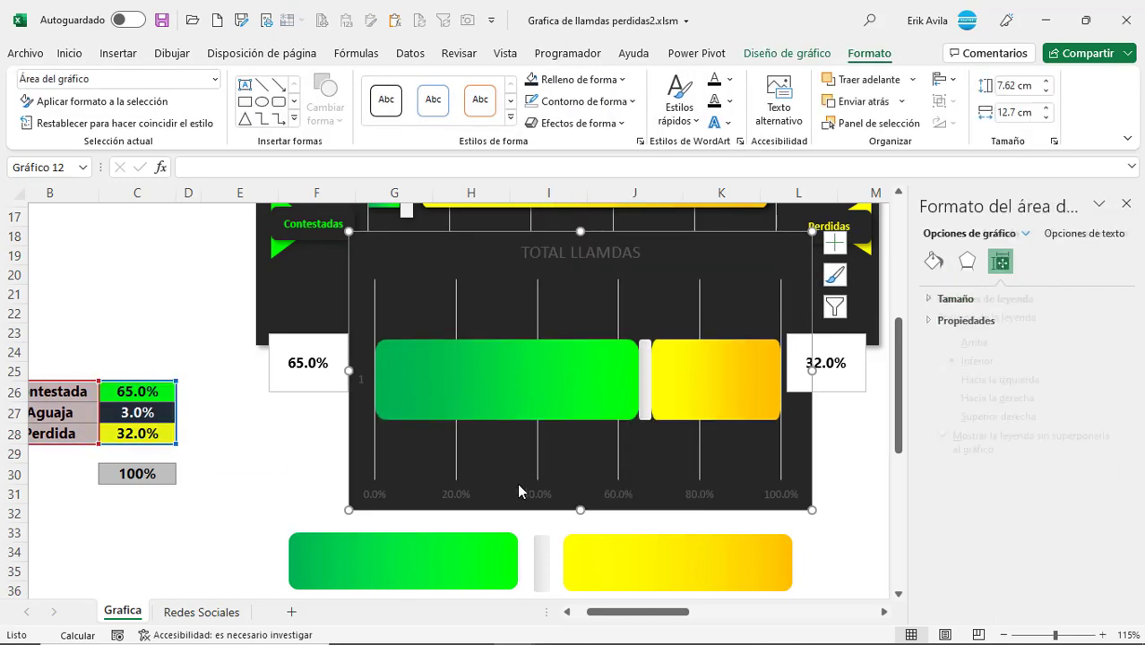
pyautogui.press('Up')
pyautogui.click(65, 49)
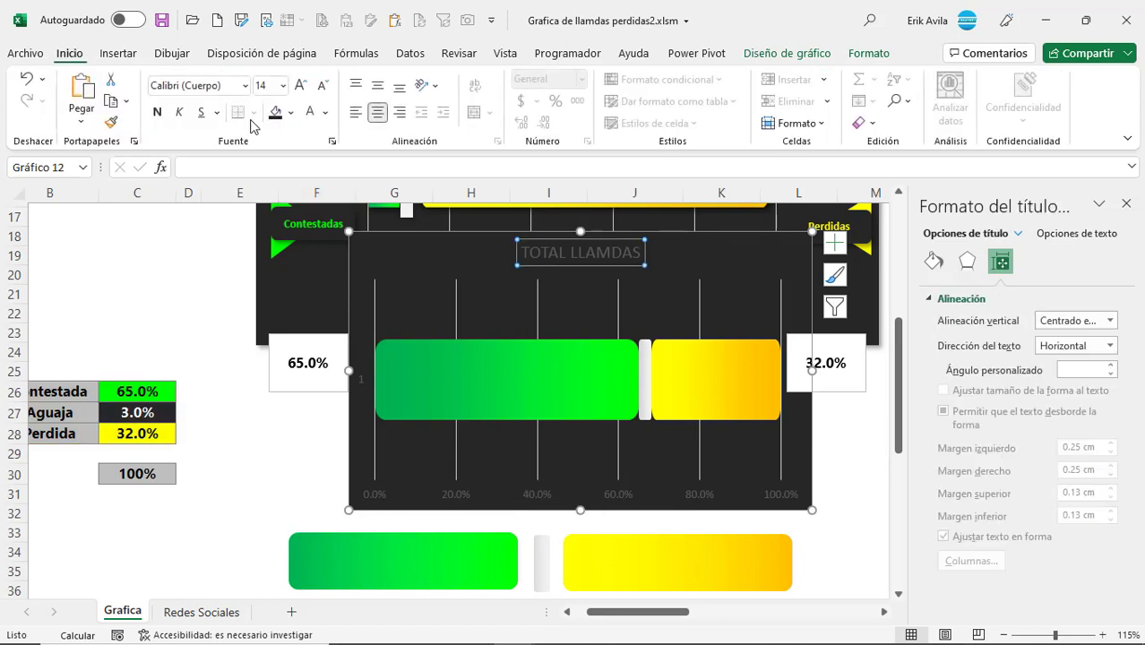
pyautogui.click(325, 112)
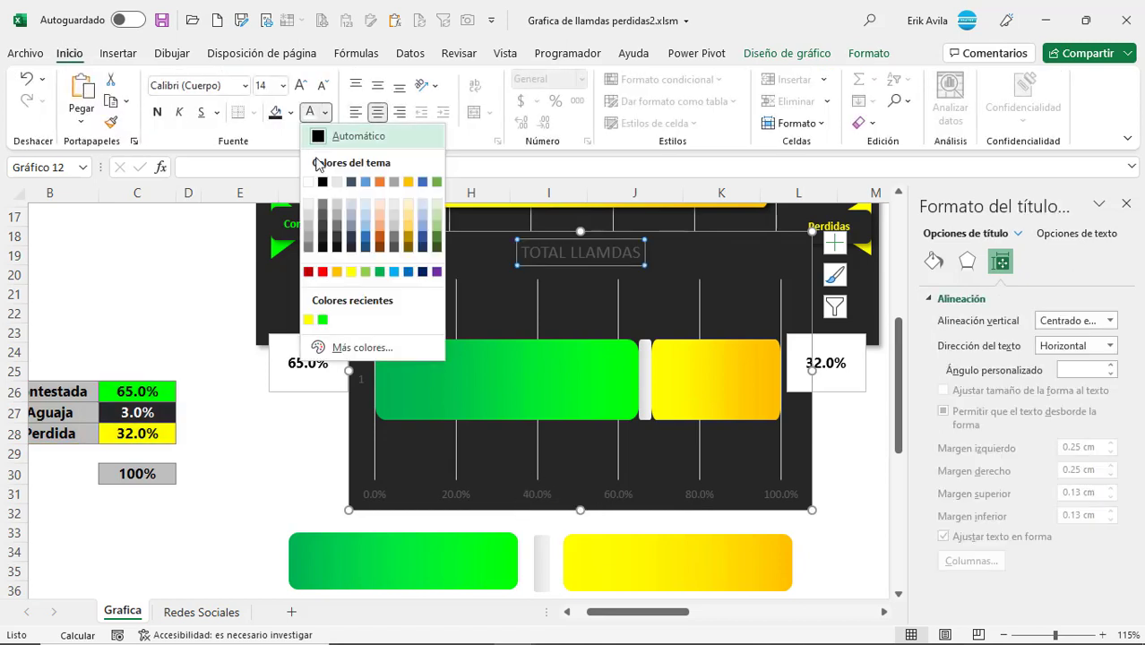
# - Make the chart title white and the 0.0%–100.0% axis labels white, bold and larger
pyautogui.click(312, 180)
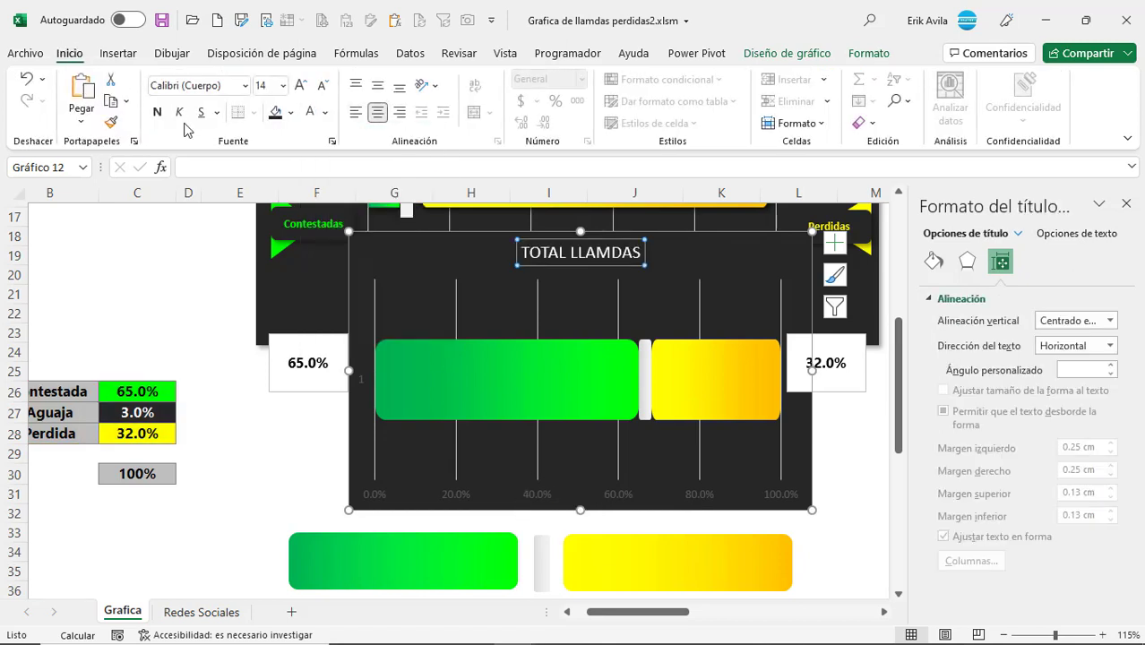
pyautogui.click(361, 381)
pyautogui.moveTo(390, 400)
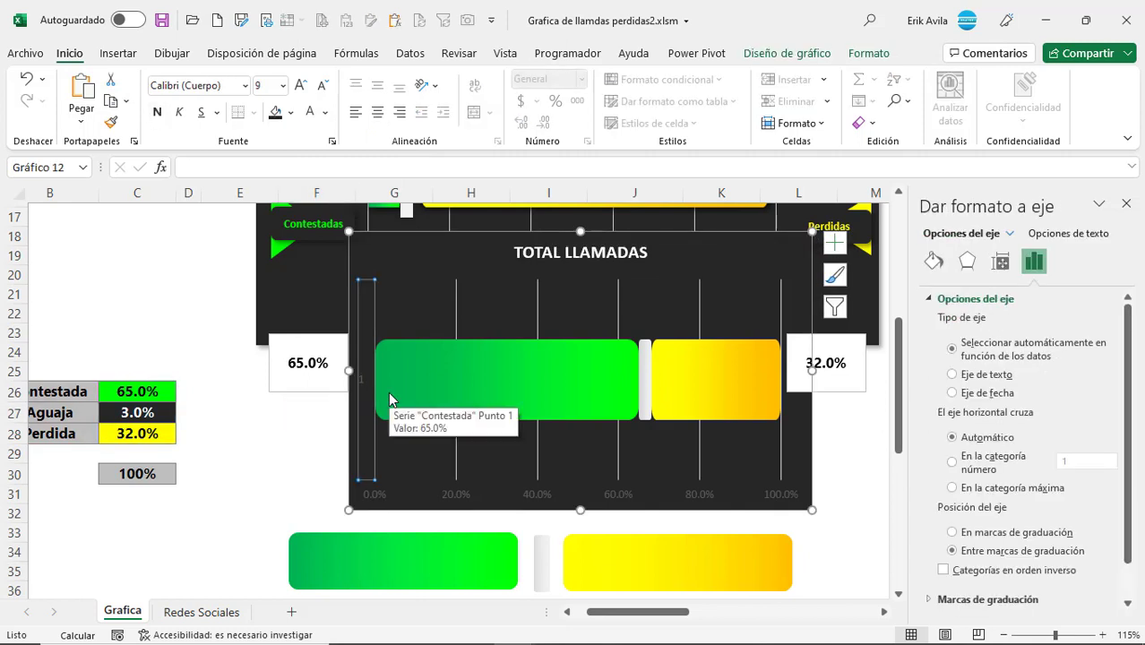
pyautogui.press('Escape')
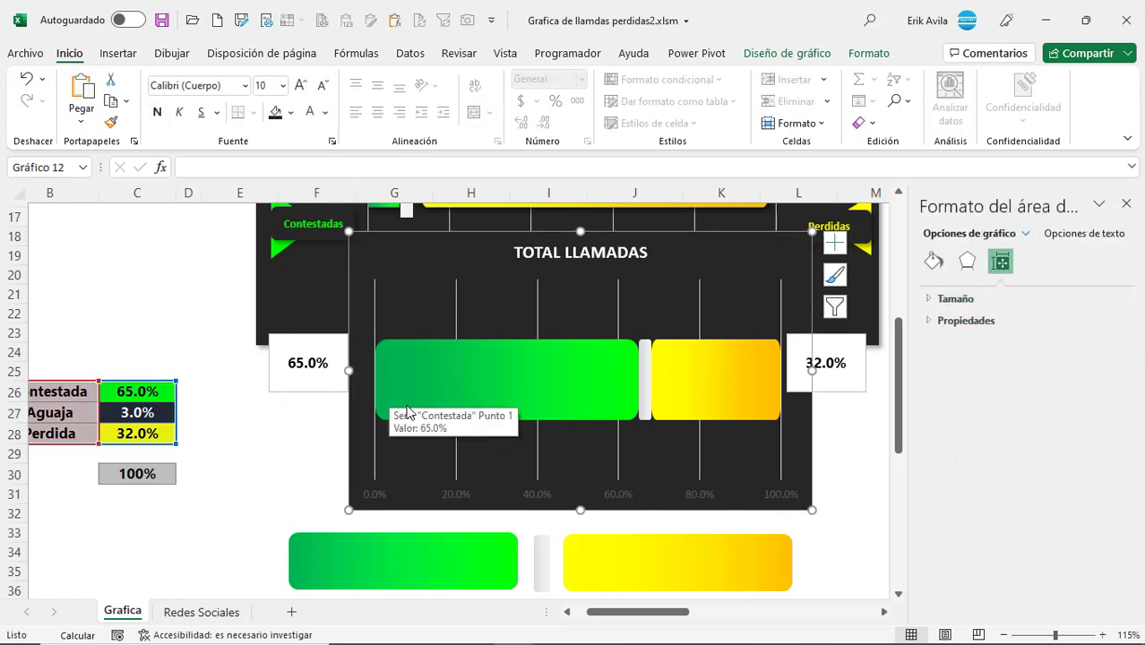
pyautogui.click(540, 498)
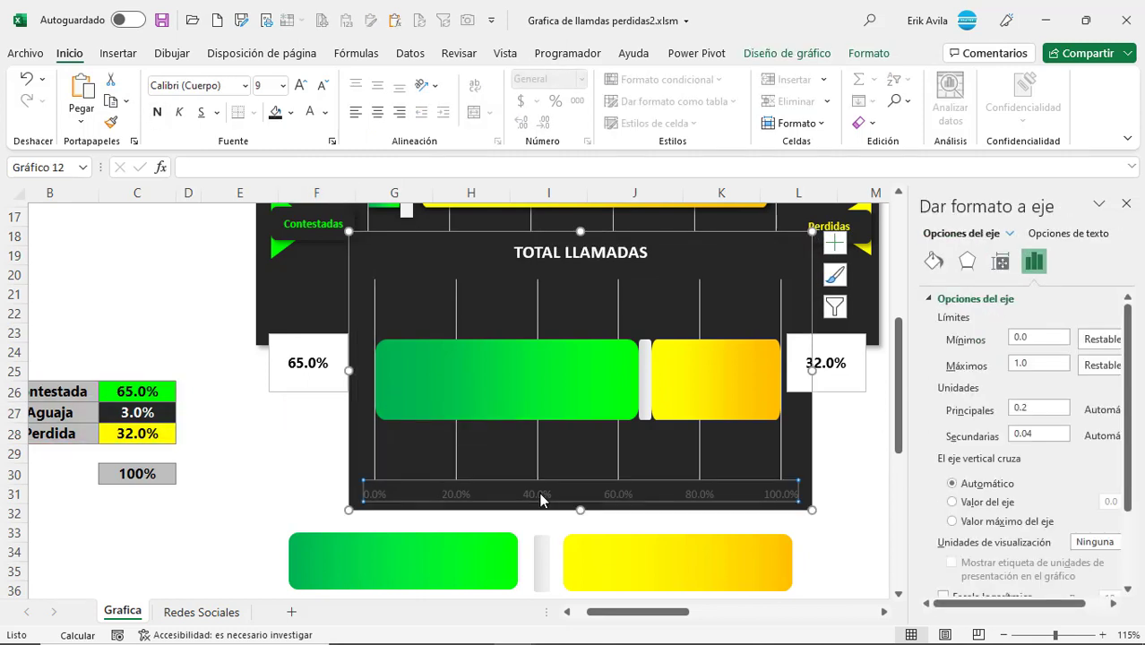
pyautogui.click(311, 114)
pyautogui.hotkey('ctrl', 'n')
pyautogui.click(298, 85)
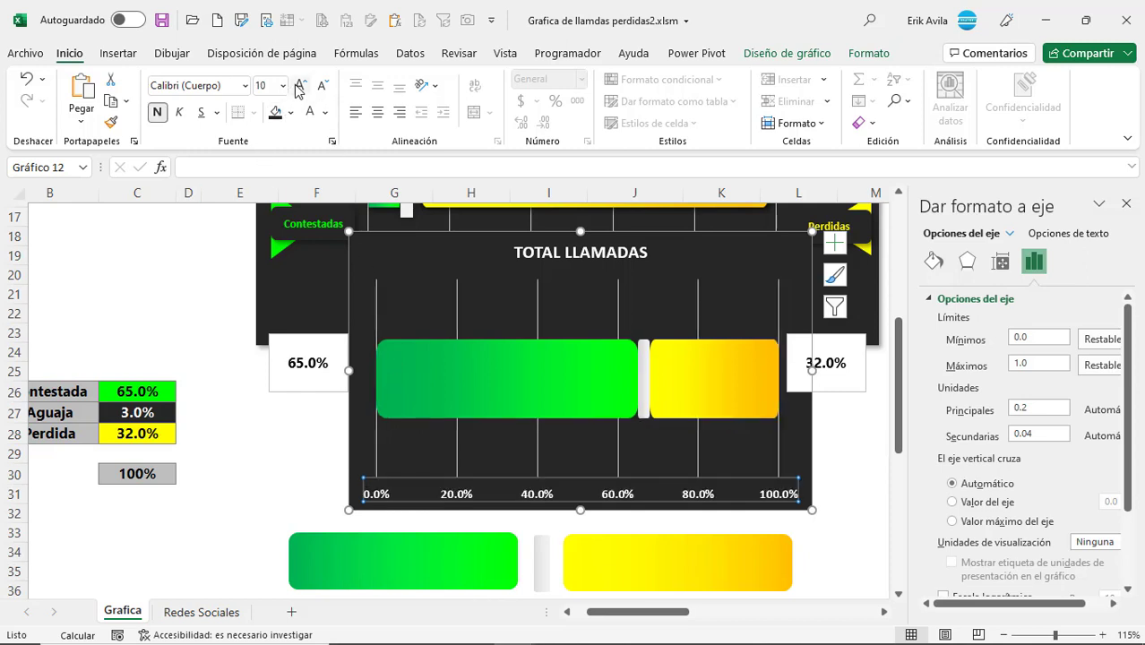
pyautogui.click(300, 379)
# - Move the 65.0% and 32.0% labels beside the green and yellow bars
pyautogui.moveTo(313, 341); pyautogui.dragTo(357, 357)
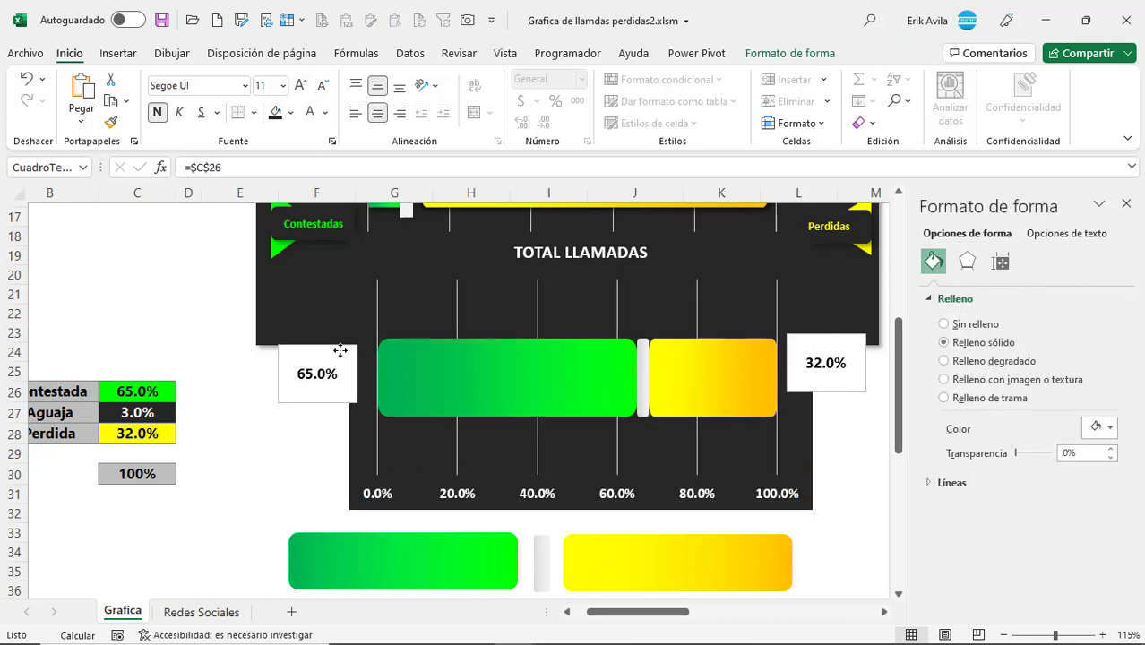
pyautogui.click(846, 339)
pyautogui.moveTo(846, 339); pyautogui.dragTo(829, 354)
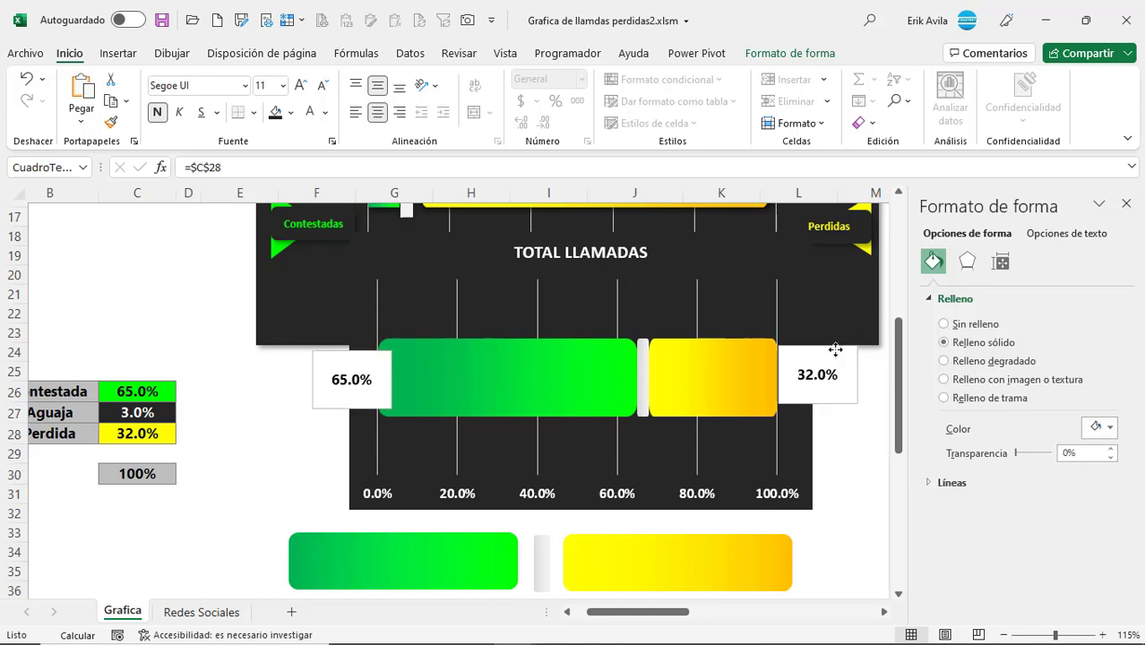
# - Remove the fill and outline from the 65.0% and 32.0% label boxes
pyautogui.click(362, 353)
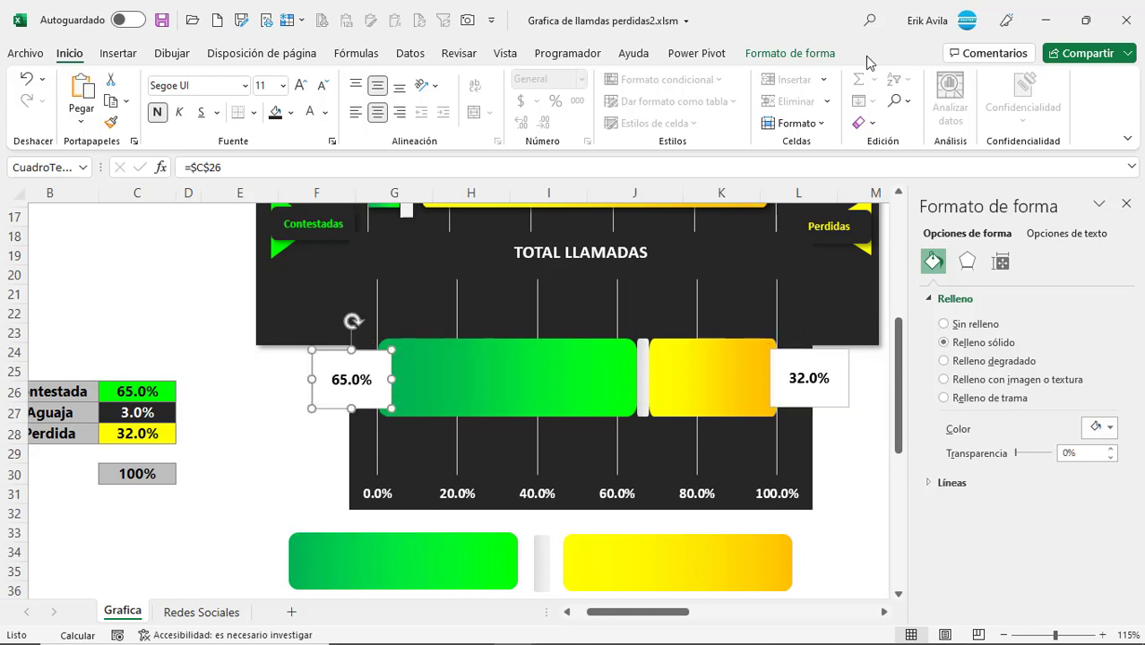
pyautogui.click(817, 56)
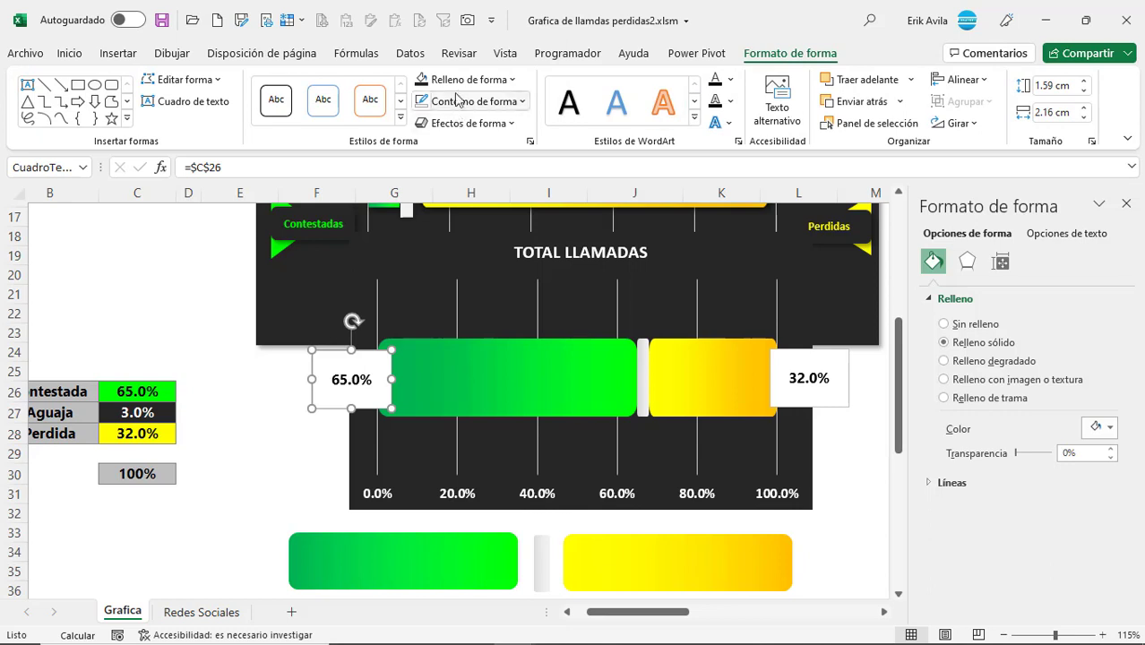
pyautogui.click(466, 79)
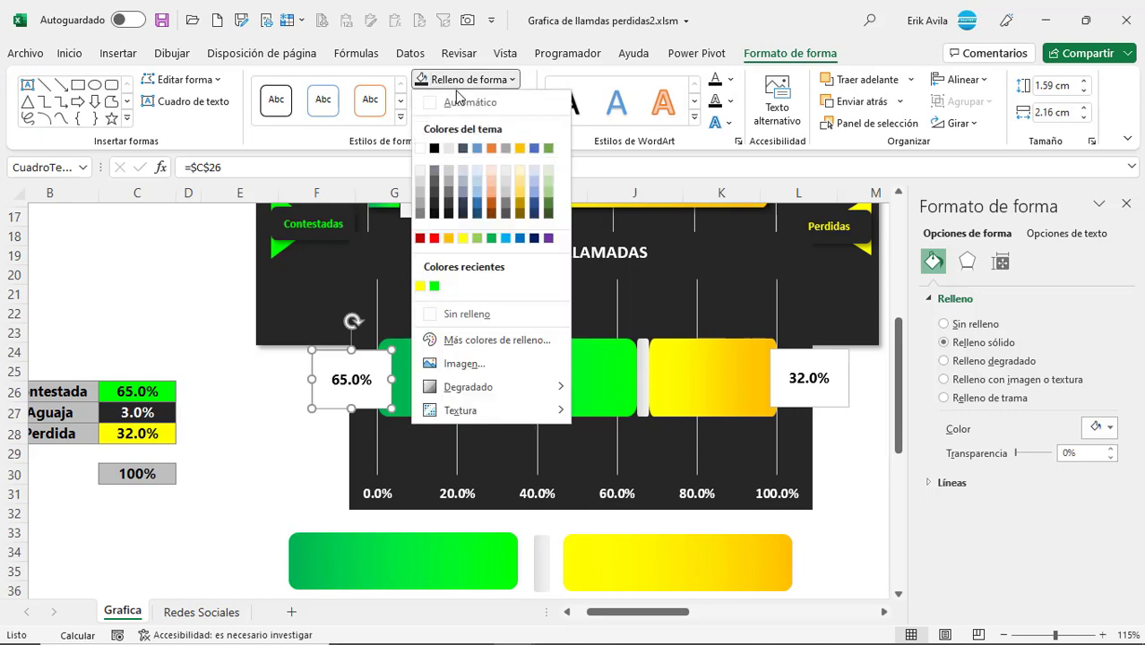
pyautogui.click(448, 315)
pyautogui.press('Tab')
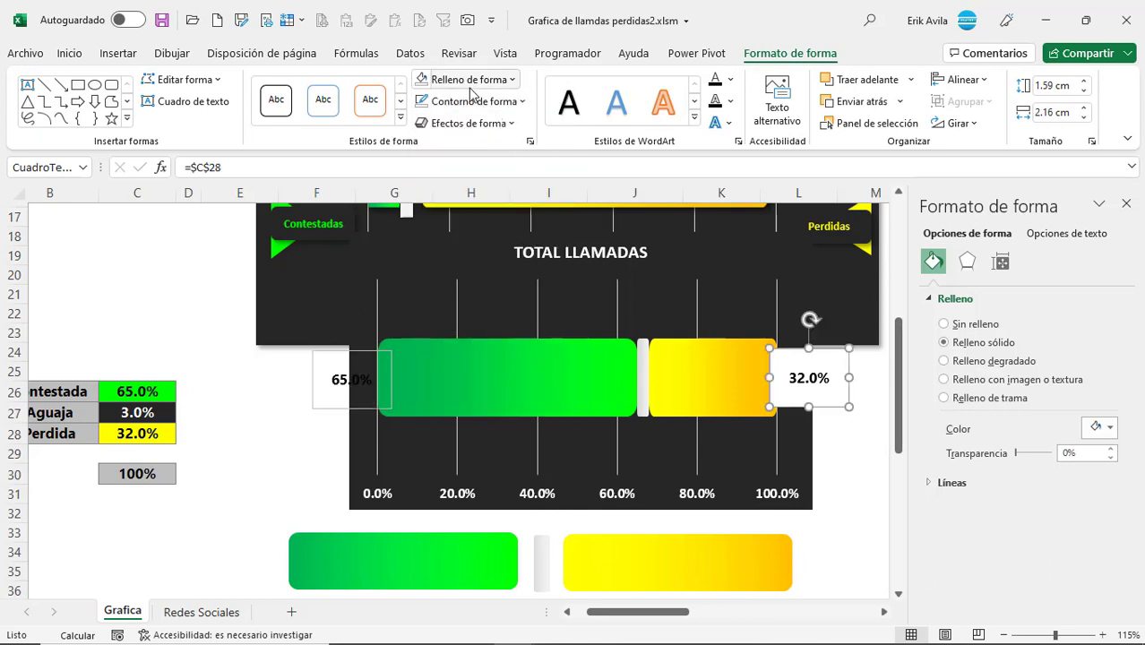
pyautogui.click(466, 79)
pyautogui.click(448, 314)
pyautogui.hotkey('shift', 'Tab')
pyautogui.click(471, 101)
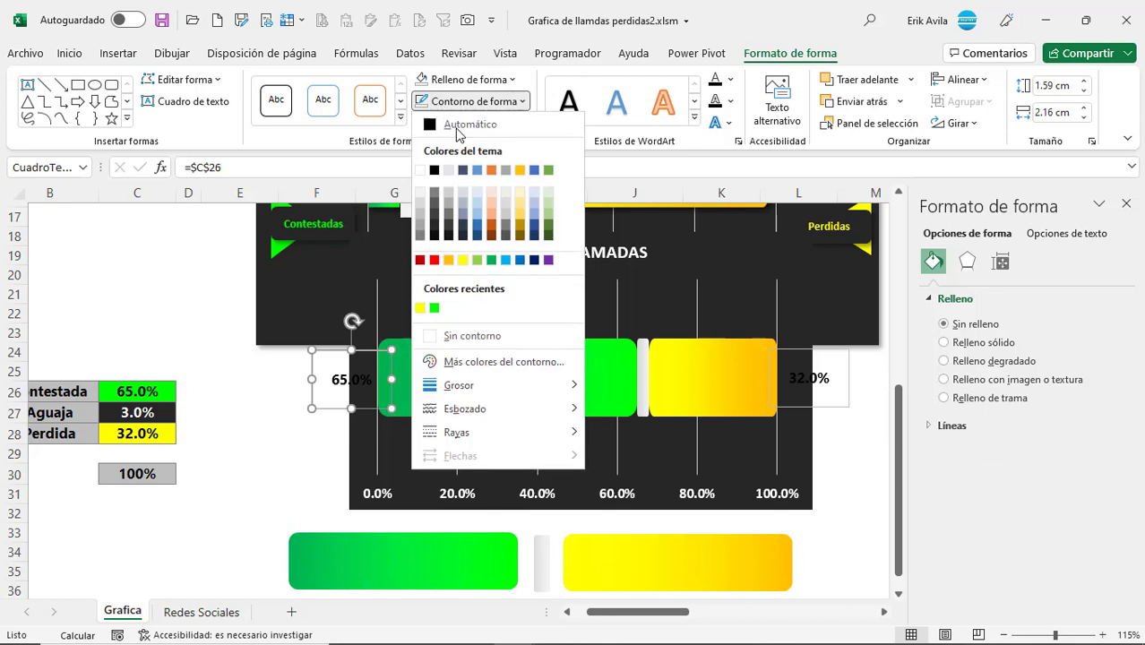
pyautogui.click(489, 335)
# - Colour the 65.0% label green and the 32.0% label yellow, and enlarge both fonts
pyautogui.click(73, 56)
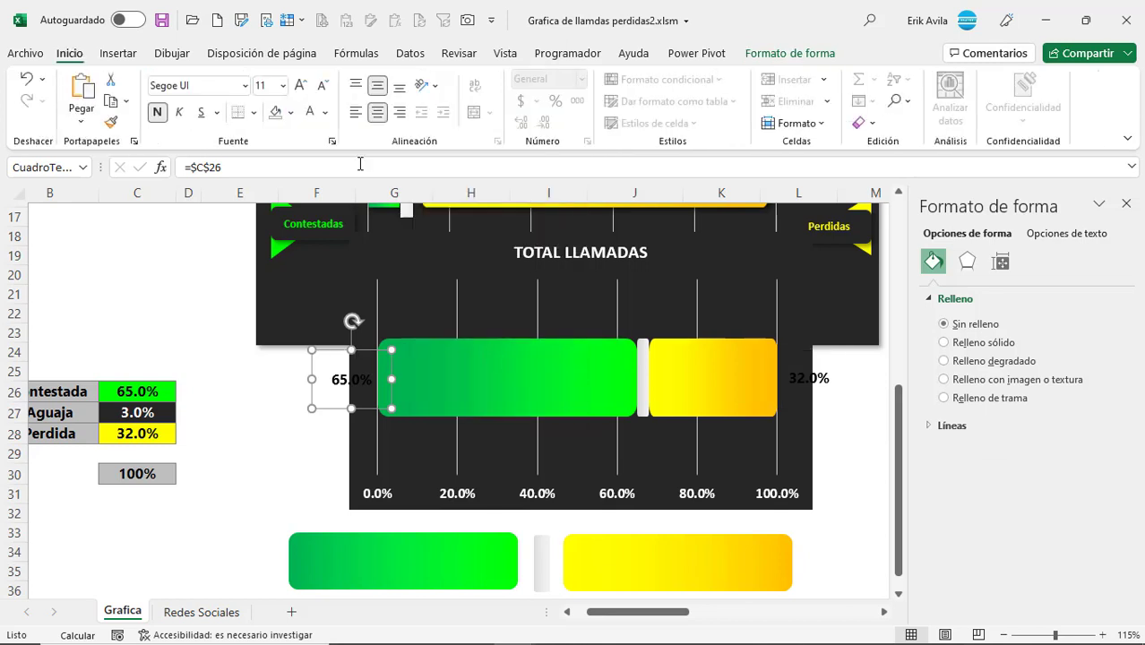
pyautogui.click(326, 113)
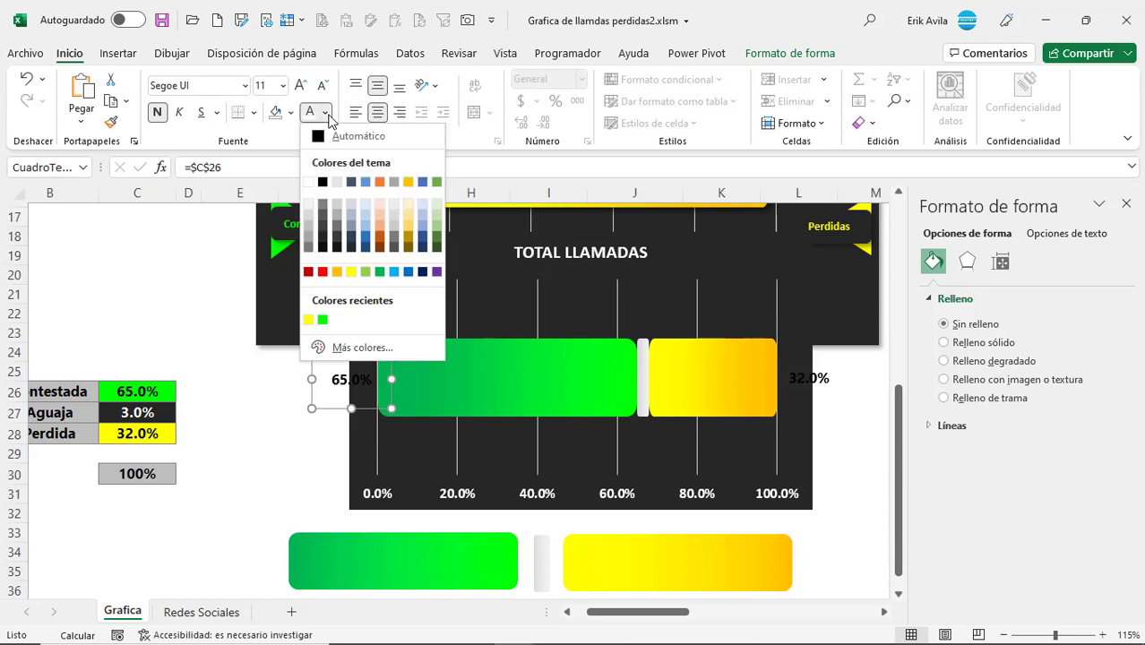
pyautogui.click(323, 319)
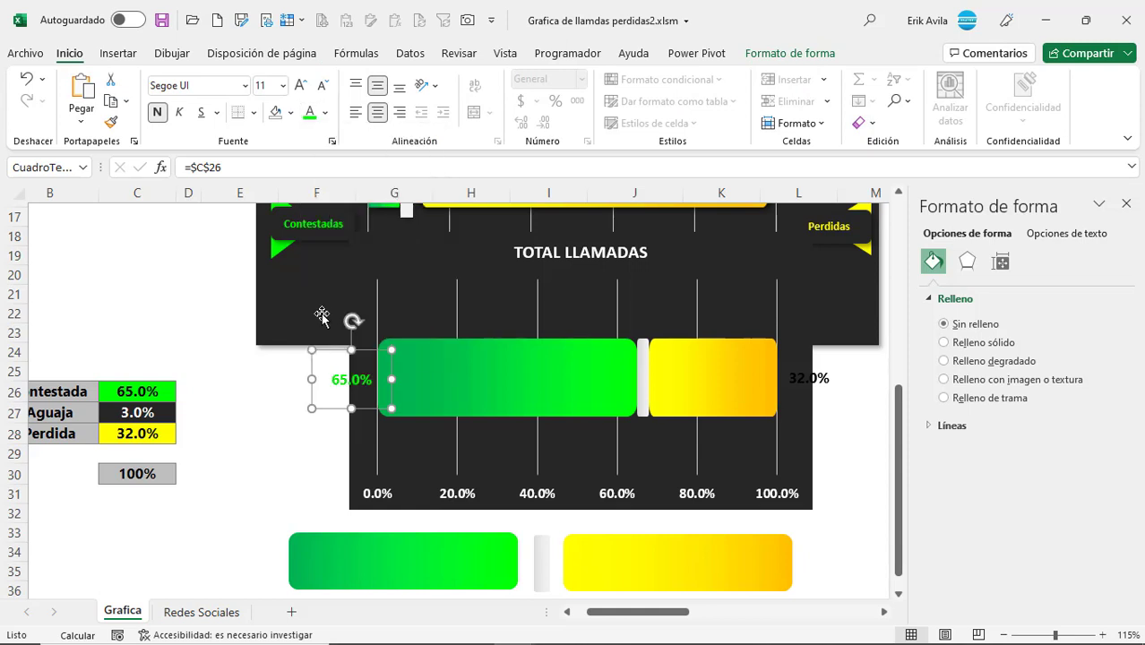
pyautogui.click(817, 380)
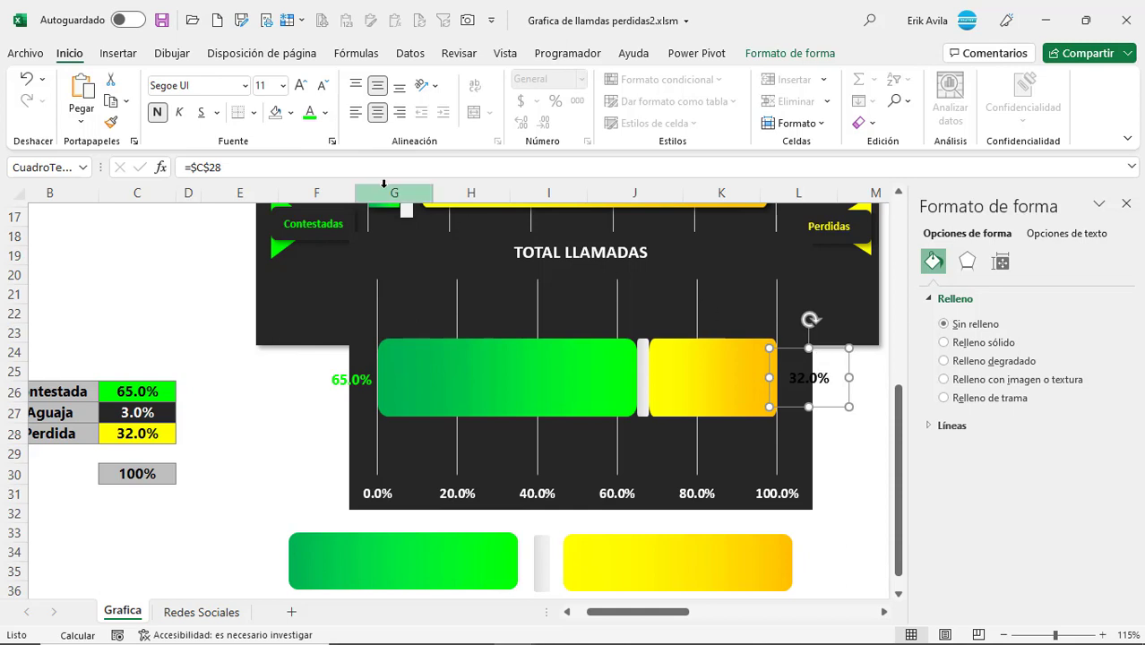
pyautogui.click(325, 112)
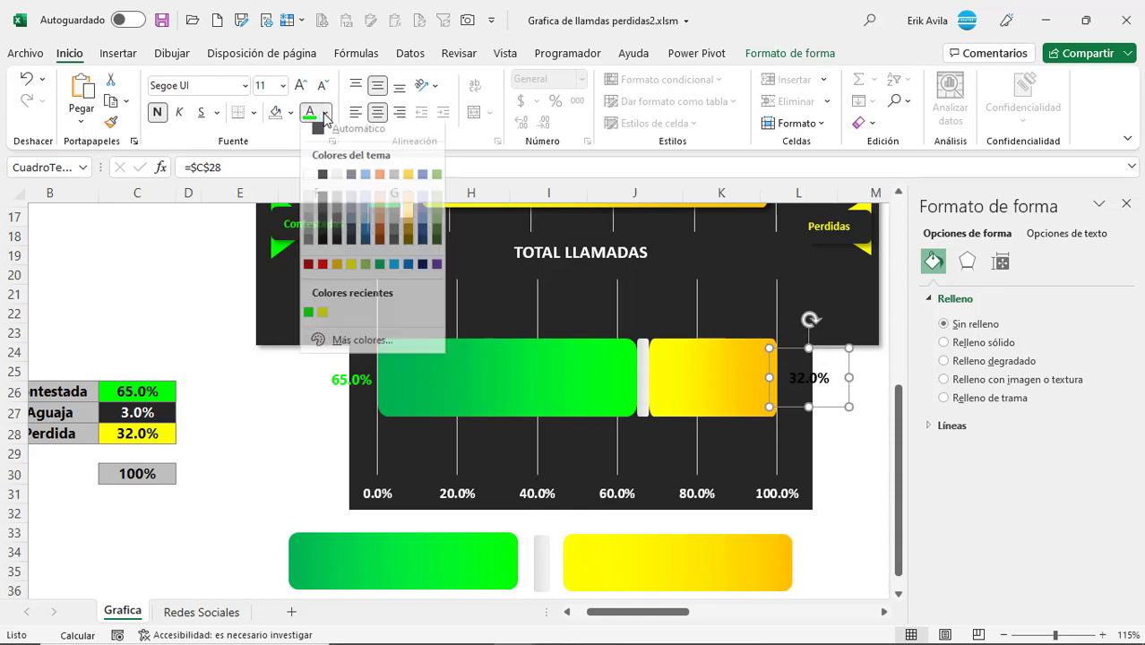
pyautogui.click(324, 321)
pyautogui.keyDown('shift'); pyautogui.click(356, 372); pyautogui.keyUp('shift')
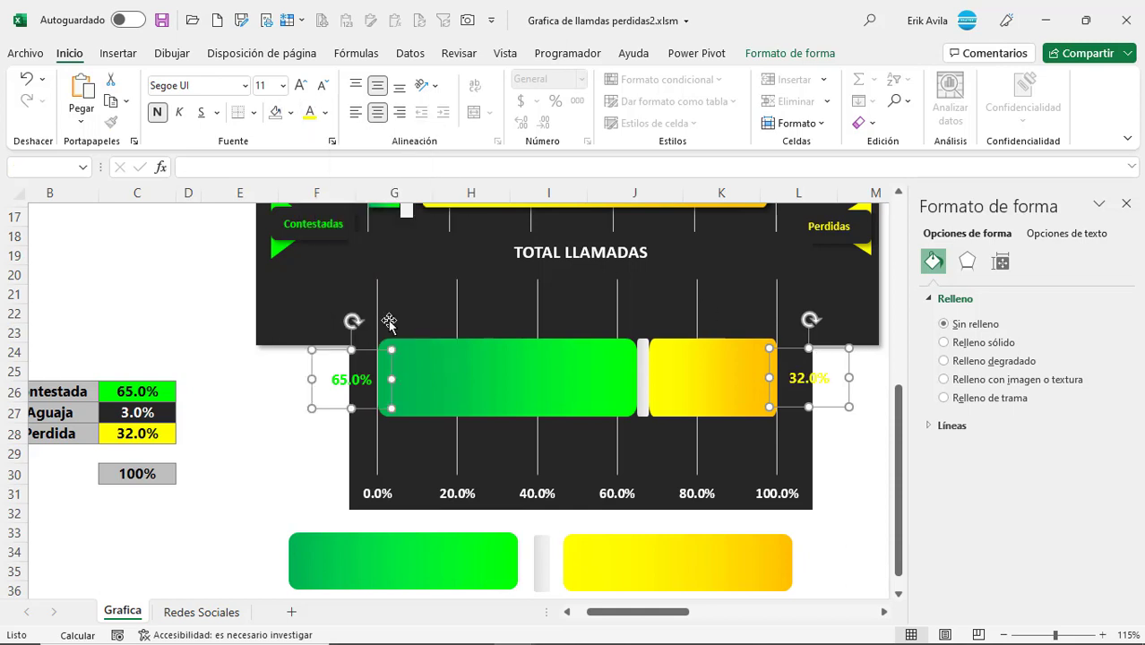
pyautogui.click(301, 88)
pyautogui.click(301, 88)
pyautogui.click(301, 89)
# - Move the TOTAL LLAMADAS chart down over the gradient bars and close the formatting pane
pyautogui.click(282, 431)
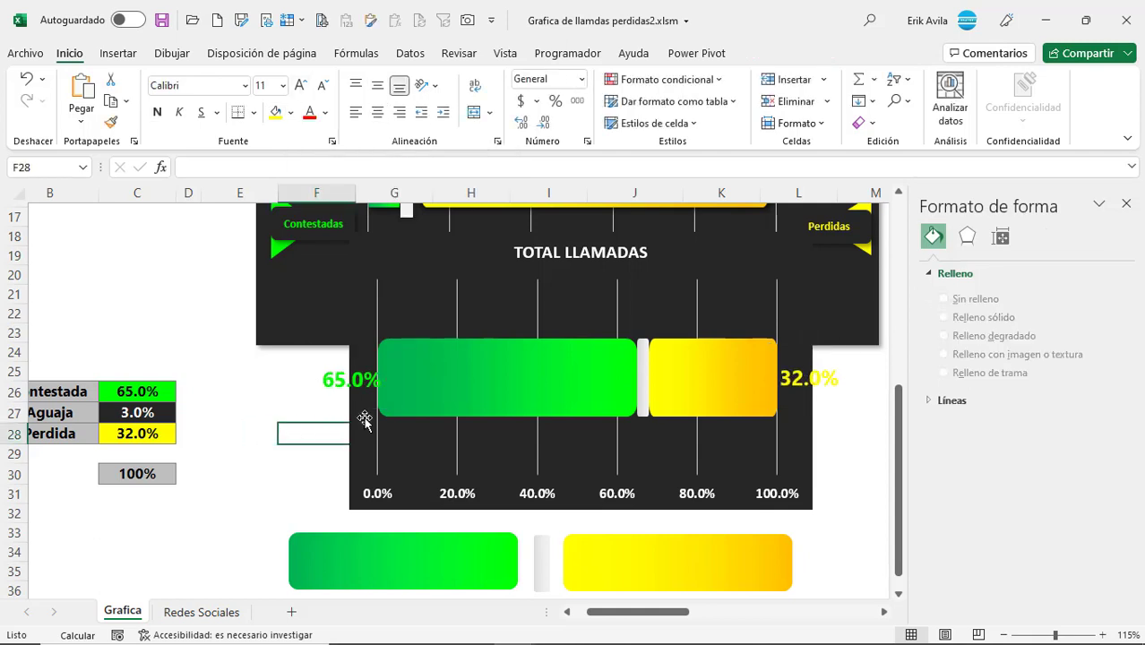
pyautogui.scroll(-3, 363, 422)
pyautogui.click(376, 296)
pyautogui.moveTo(320, 330); pyautogui.dragTo(301, 366)
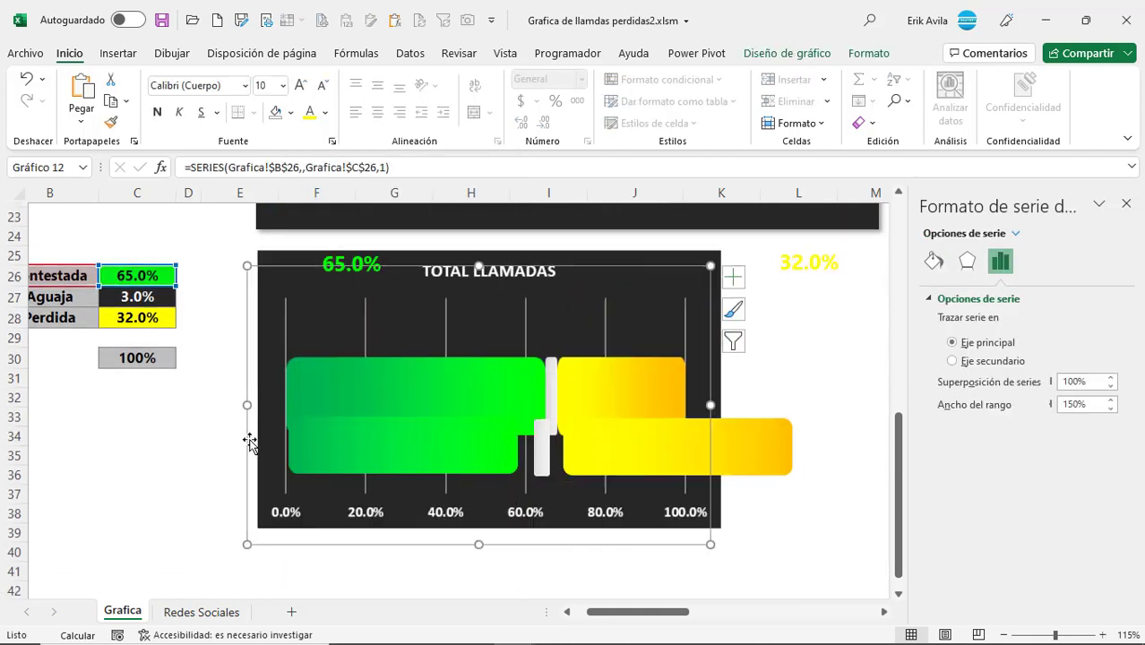
pyautogui.scroll(-1, 302, 365)
pyautogui.scroll(3, 251, 359)
pyautogui.click(1127, 204)
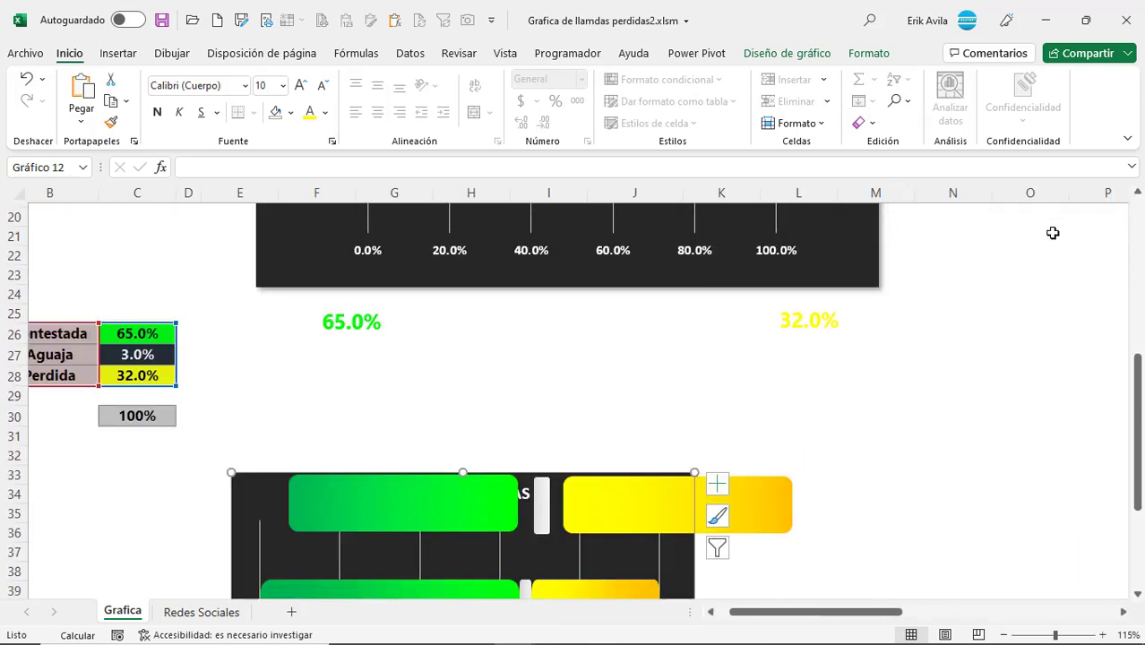
pyautogui.scroll(5, 1052, 233)
# - Drag the 65.0% label into the chart's top-left corner
pyautogui.moveTo(466, 235)
pyautogui.mouseDown()
pyautogui.moveTo(493, 349)
pyautogui.moveTo(510, 355)
pyautogui.mouseUp()
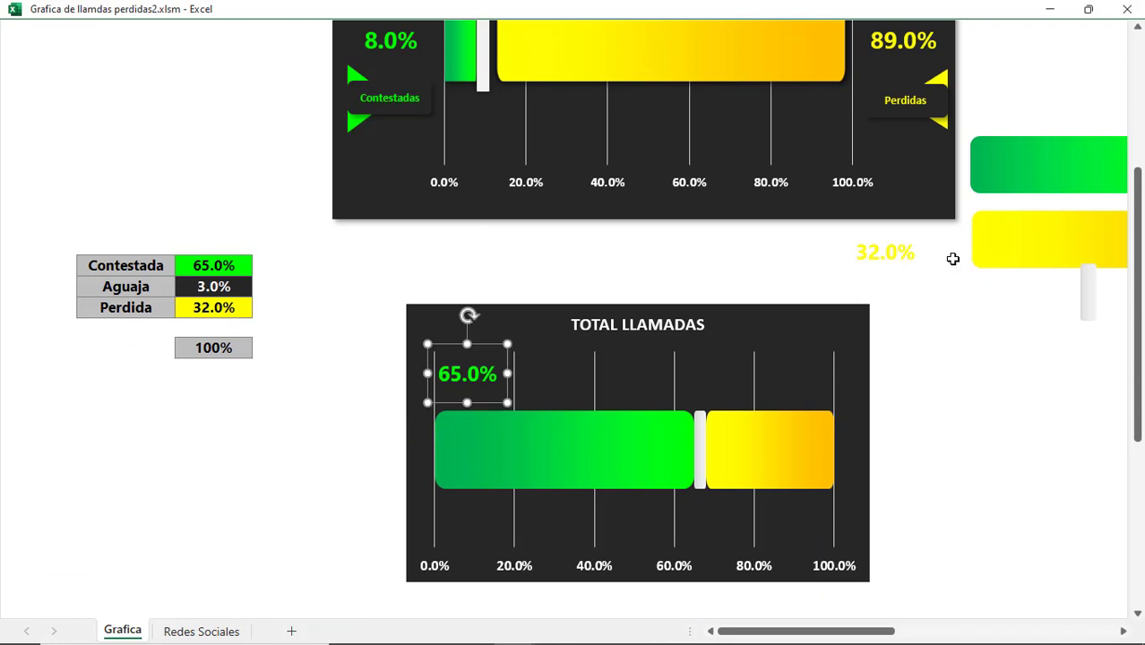
pyautogui.click(335, 381)
pyautogui.scroll(5, 916, 100)
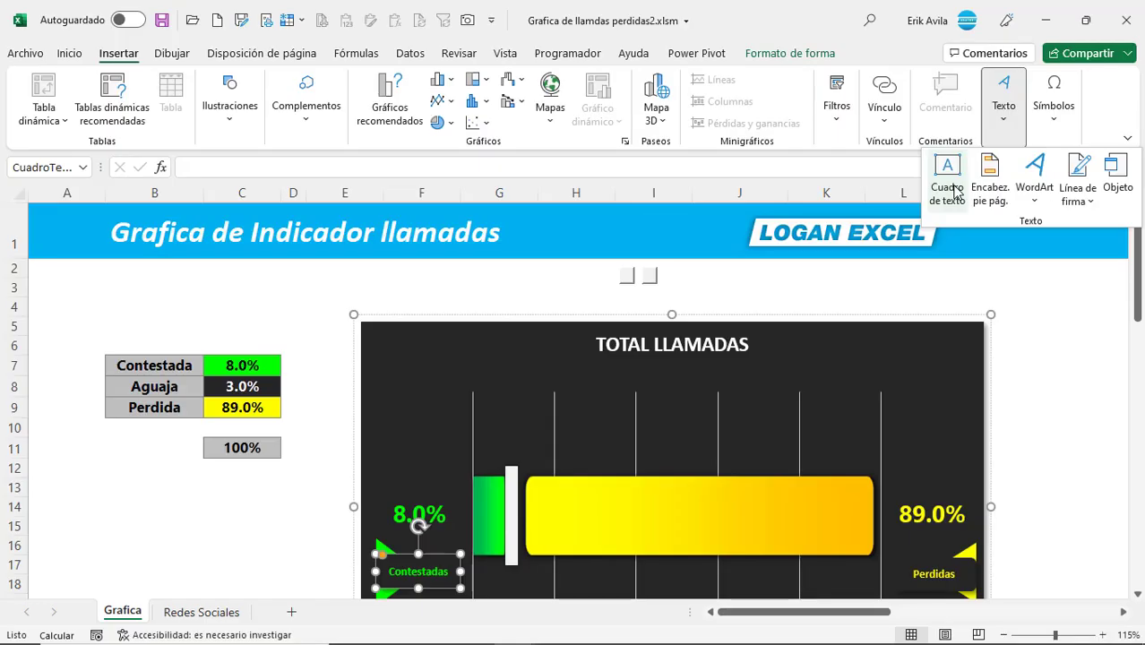
pyautogui.click(948, 181)
# - Add a CONTESTADA text box at the chart's top left with no fill and no outline
pyautogui.scroll(-4, 460, 429)
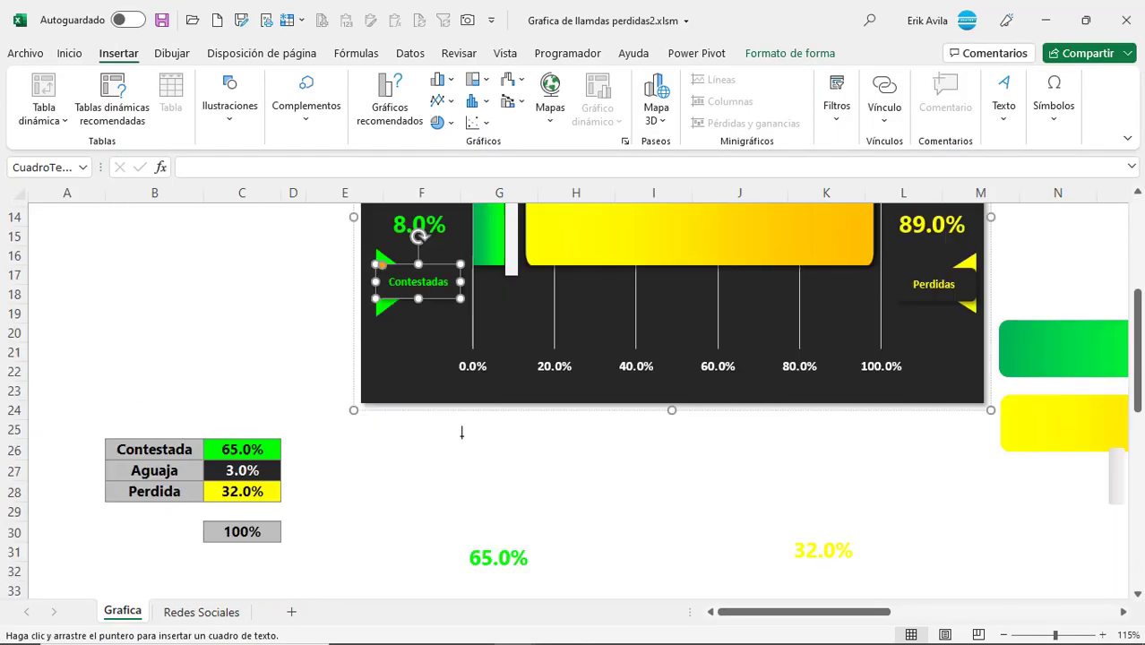
pyautogui.scroll(-3, 460, 430)
pyautogui.moveTo(328, 430); pyautogui.dragTo(405, 477)
pyautogui.moveTo(392, 424)
pyautogui.mouseDown()
pyautogui.moveTo(388, 412)
pyautogui.moveTo(524, 390)
pyautogui.mouseUp()
pyautogui.write('DA')
pyautogui.click(789, 53)
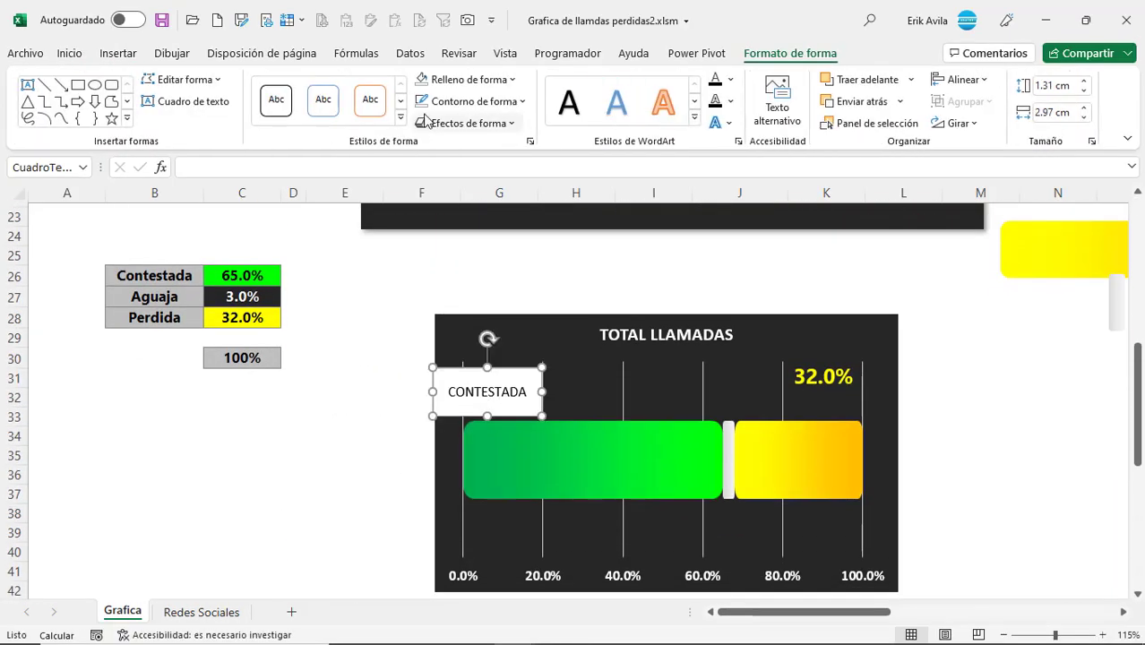
pyautogui.click(466, 79)
pyautogui.click(467, 313)
pyautogui.click(473, 101)
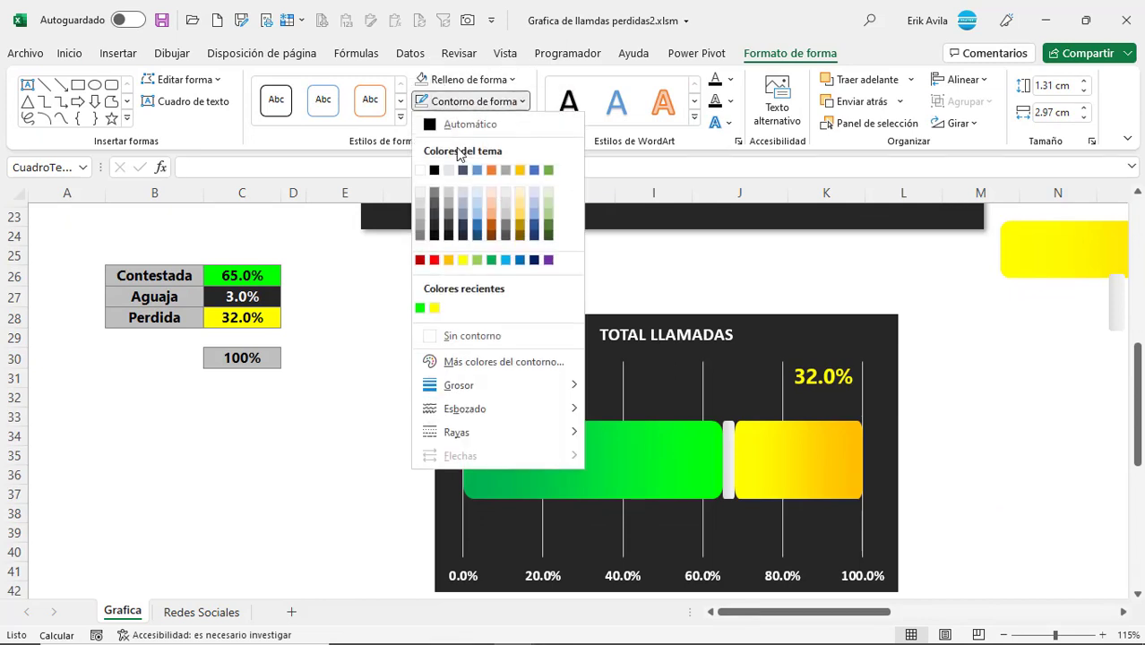
pyautogui.click(462, 336)
# - Copy the caption to the top right, retype it as PERDIDA and colour it yellow
pyautogui.keyDown('ctrl'); pyautogui.moveTo(517, 326); pyautogui.dragTo(839, 328); pyautogui.keyUp('ctrl')
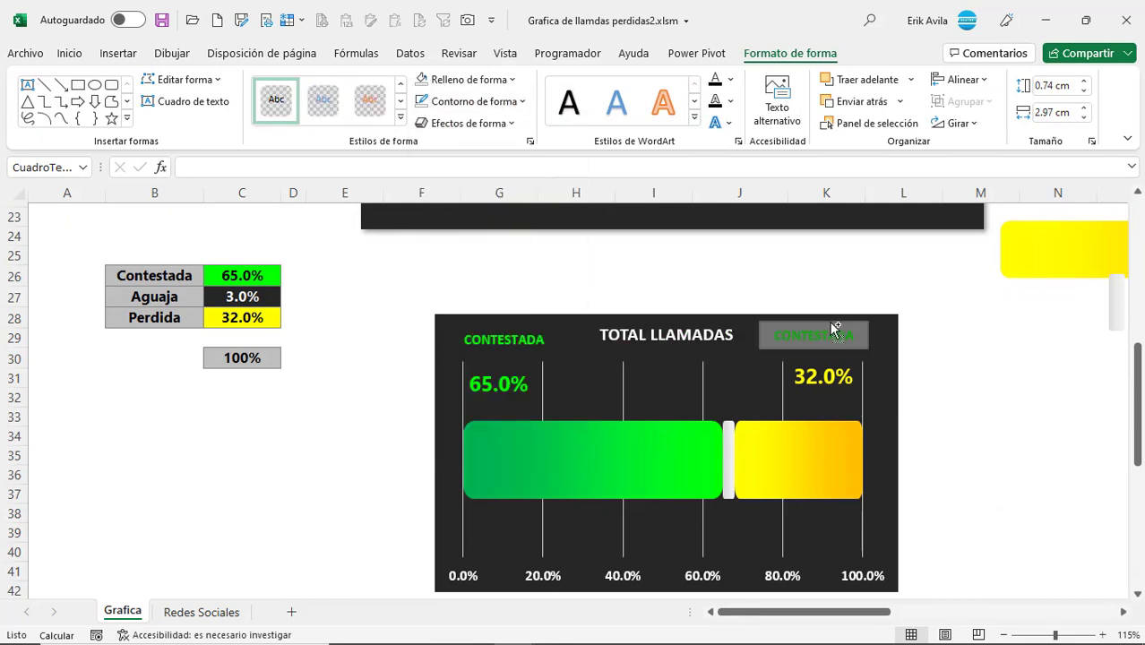
pyautogui.doubleClick(836, 336)
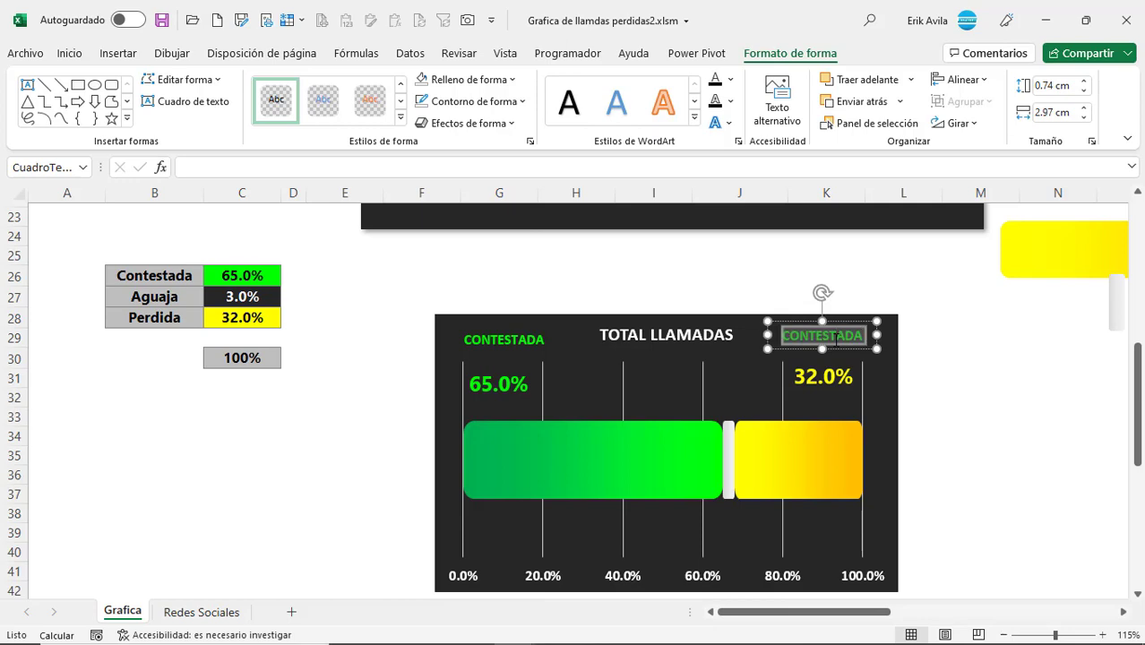
pyautogui.write('PERDIDA')
pyautogui.click(69, 53)
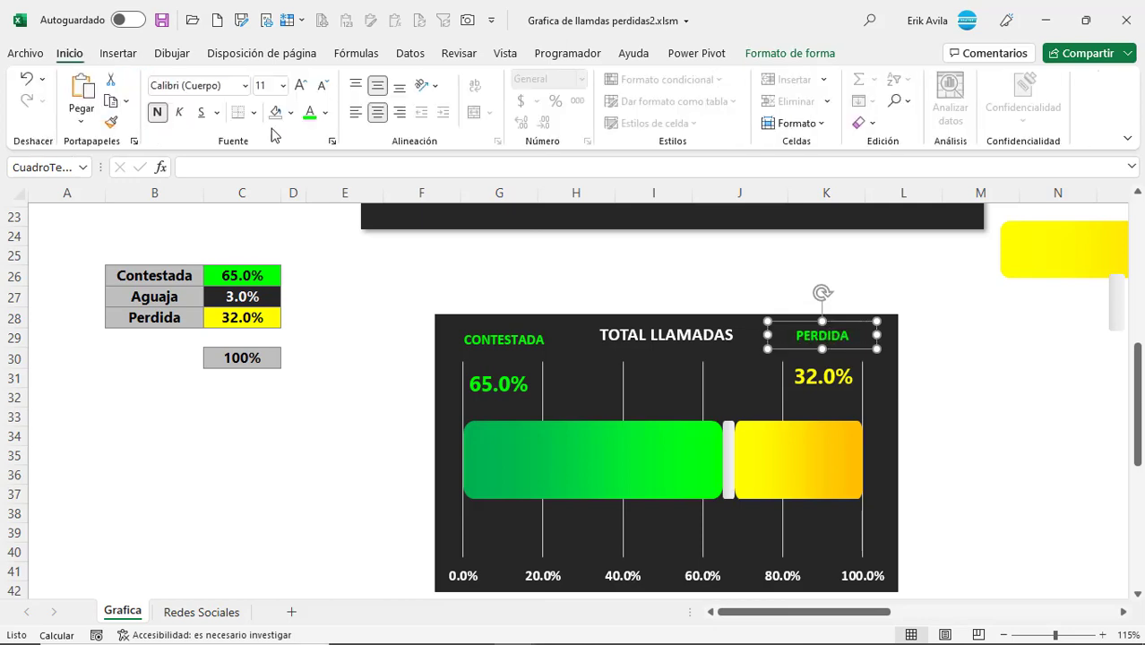
pyautogui.click(325, 112)
pyautogui.click(316, 319)
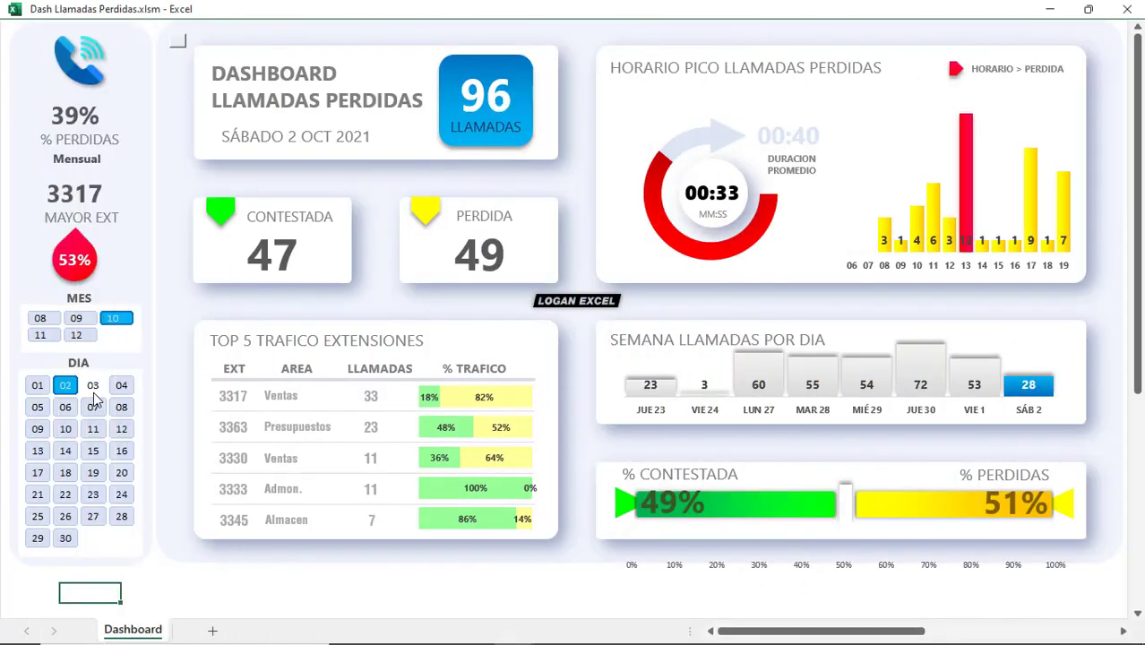
# - Filter the dashboard through days 03, 04, 05 and 06 in the DIA slicer
pyautogui.click(98, 390)
pyautogui.click(100, 391)
pyautogui.click(119, 389)
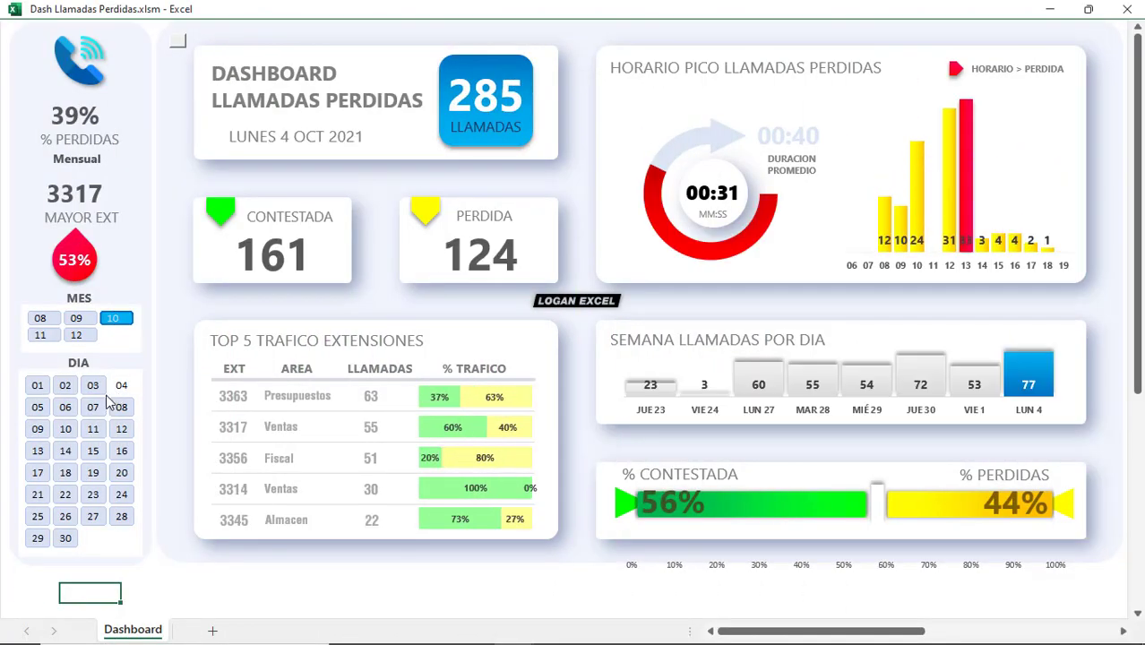
pyautogui.click(39, 408)
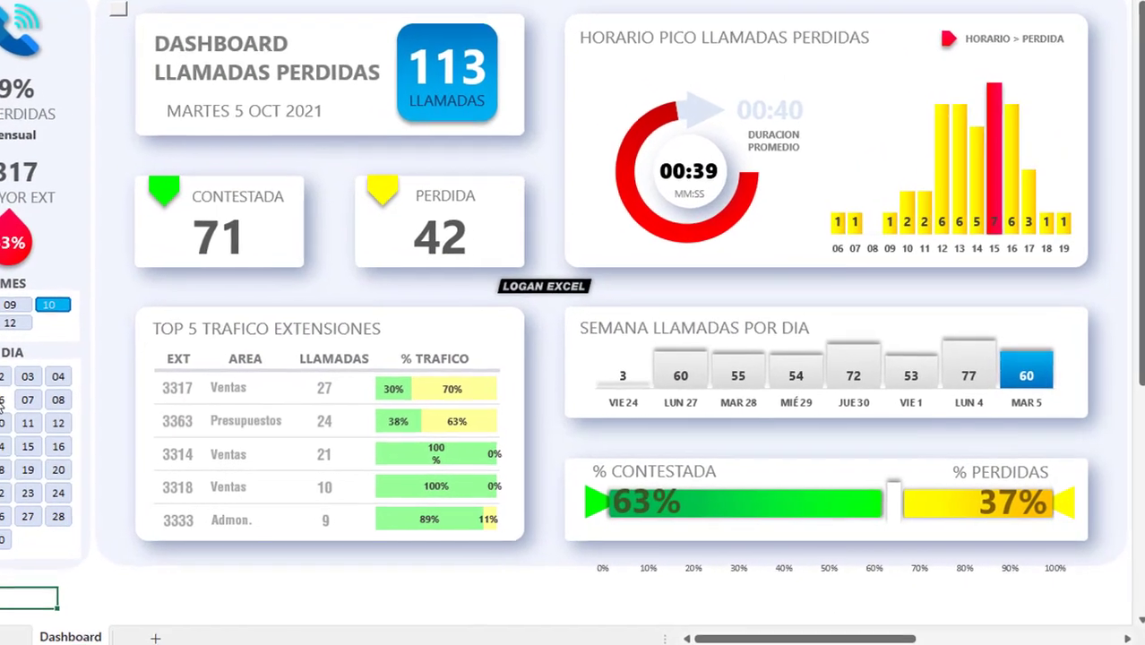
pyautogui.click(60, 408)
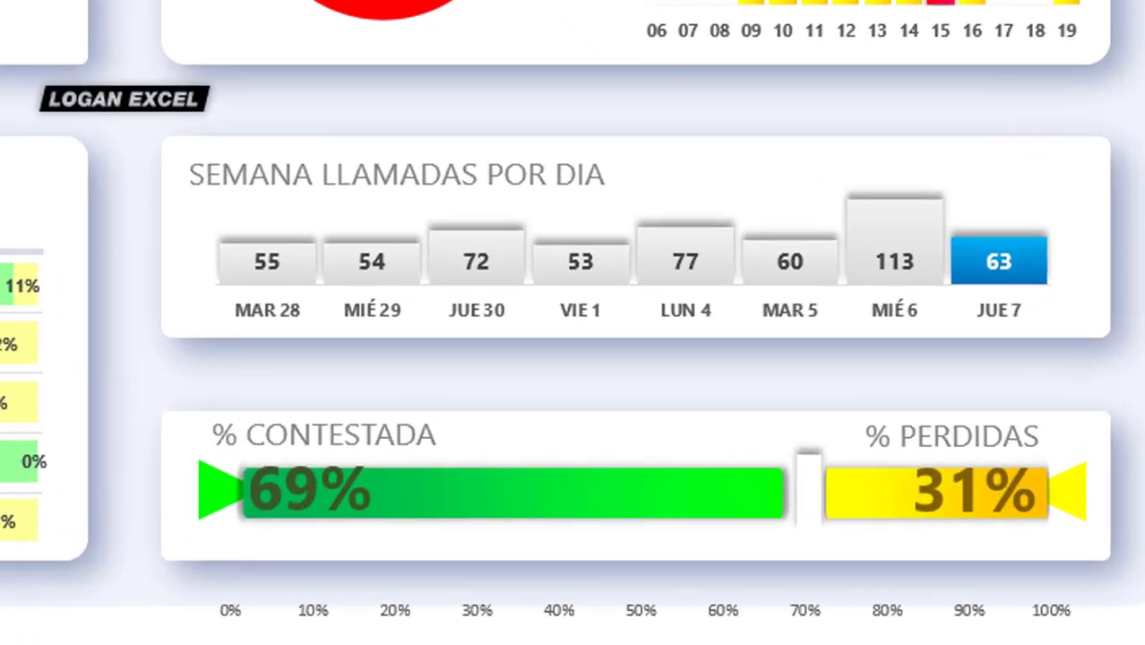